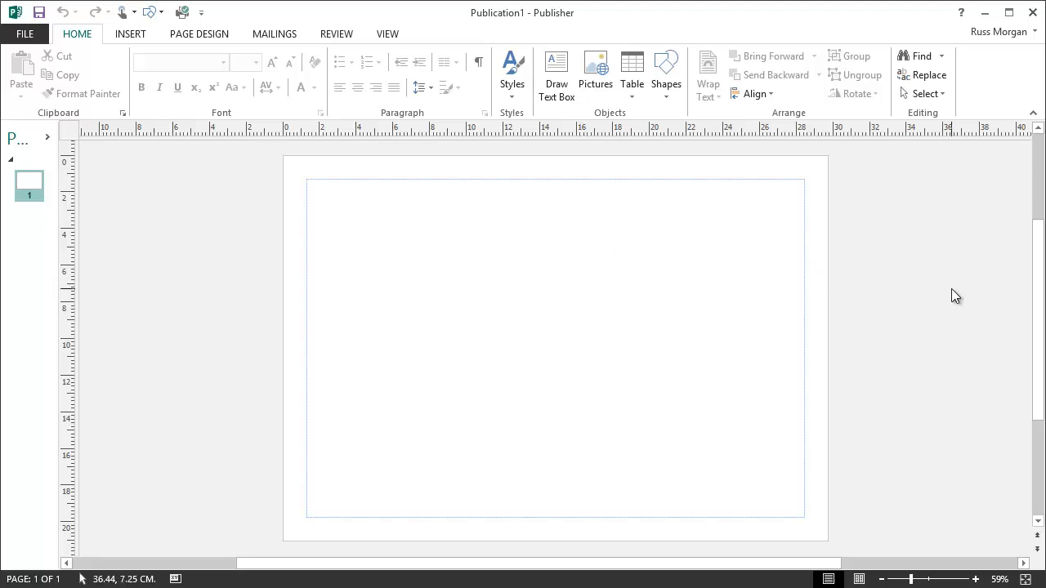
left_click(135, 34)
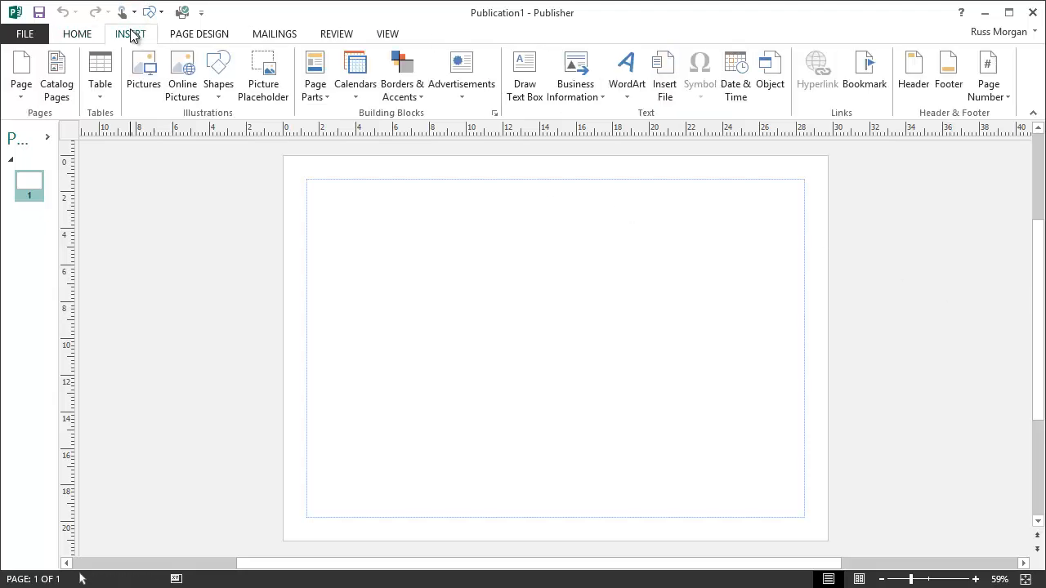
left_click(193, 36)
left_click(276, 35)
left_click(335, 35)
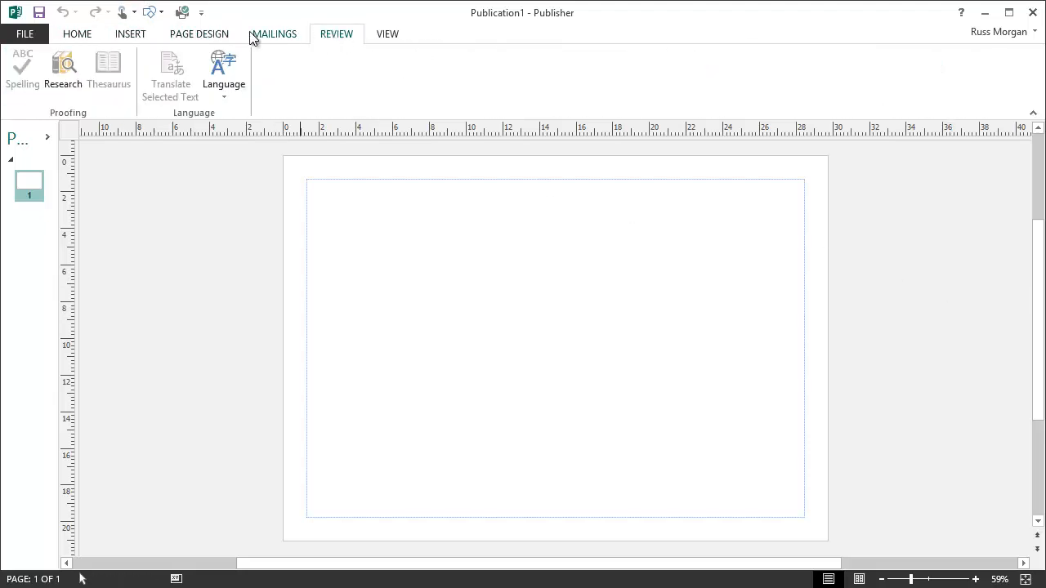
left_click(70, 36)
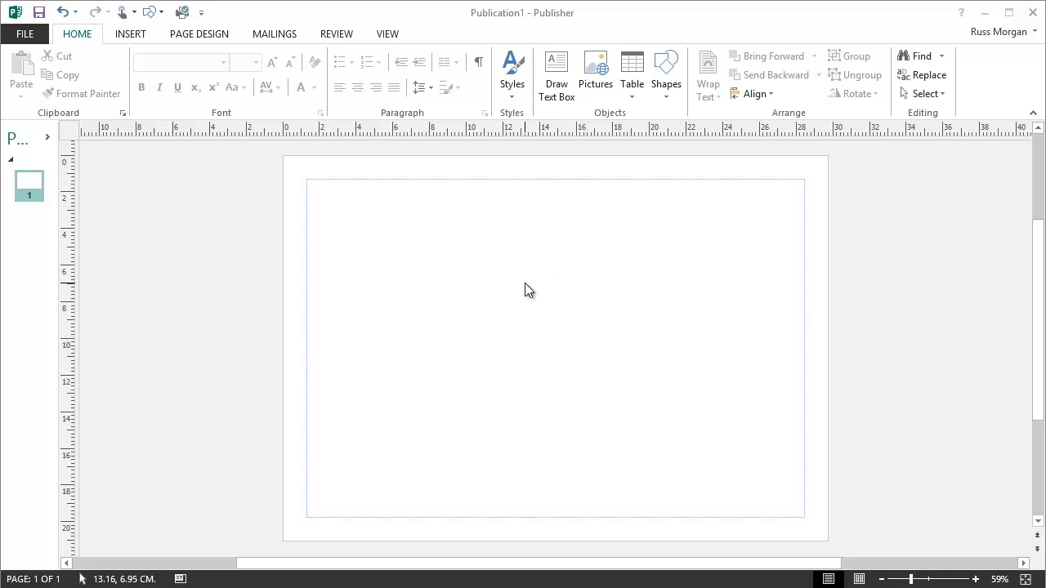
Step: Start saving the publication on the computer and create and open a new folder named eBook inside Digital Tech on drive D:
left_click(40, 10)
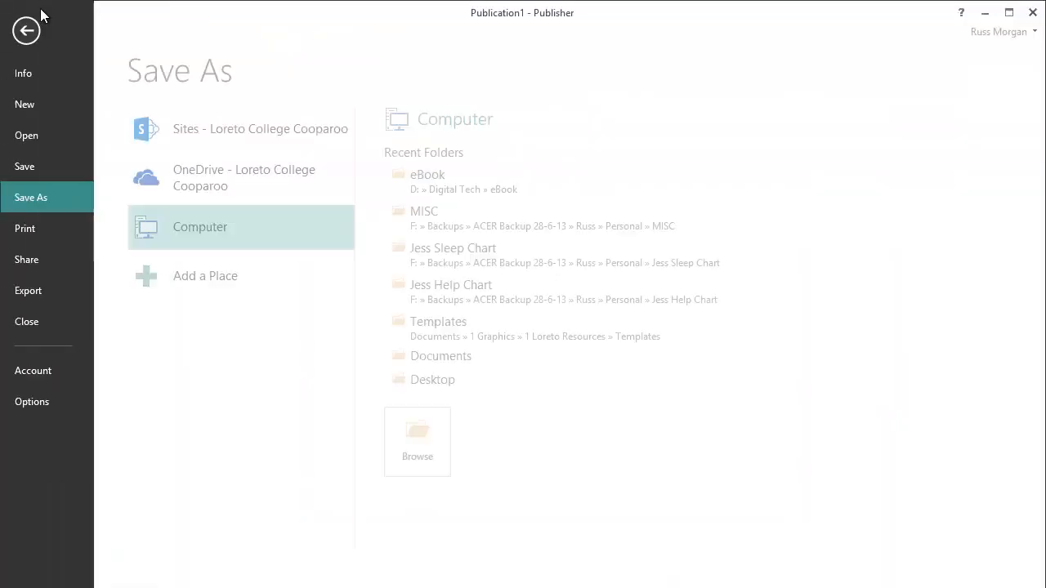
left_click(432, 435)
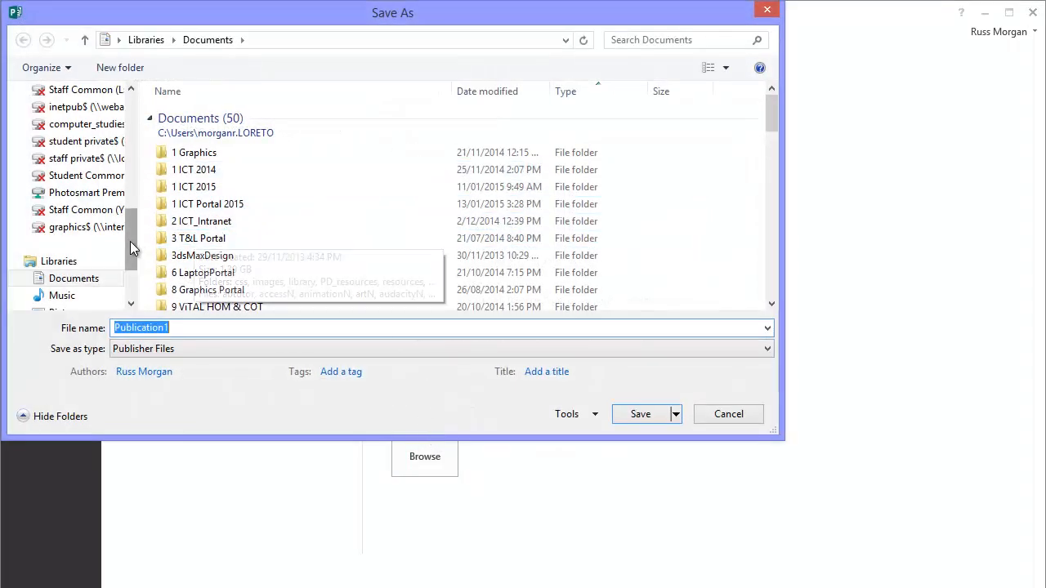
left_click_drag(129, 239, 129, 202)
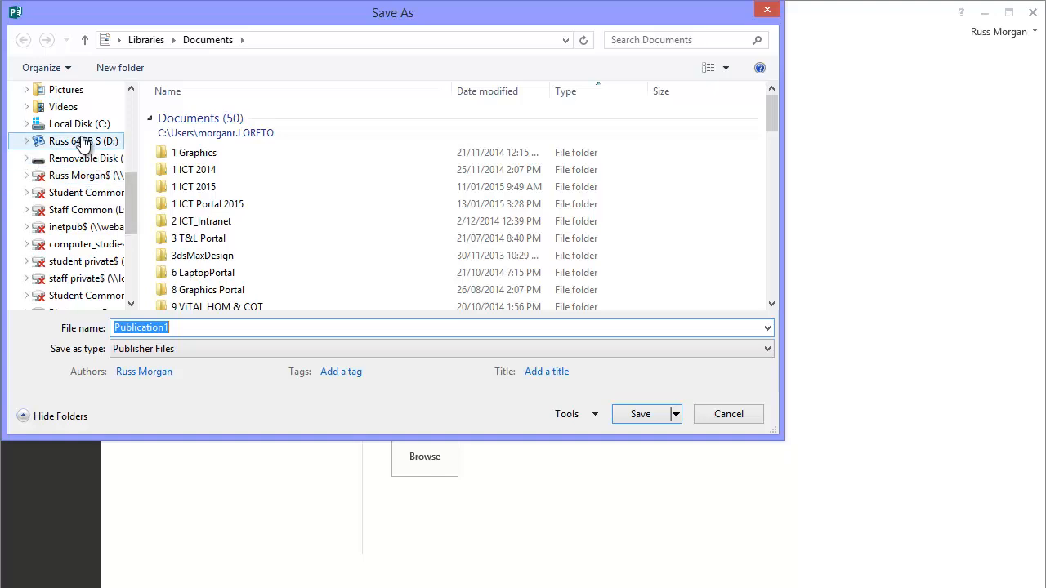
left_click(84, 140)
double_click(193, 115)
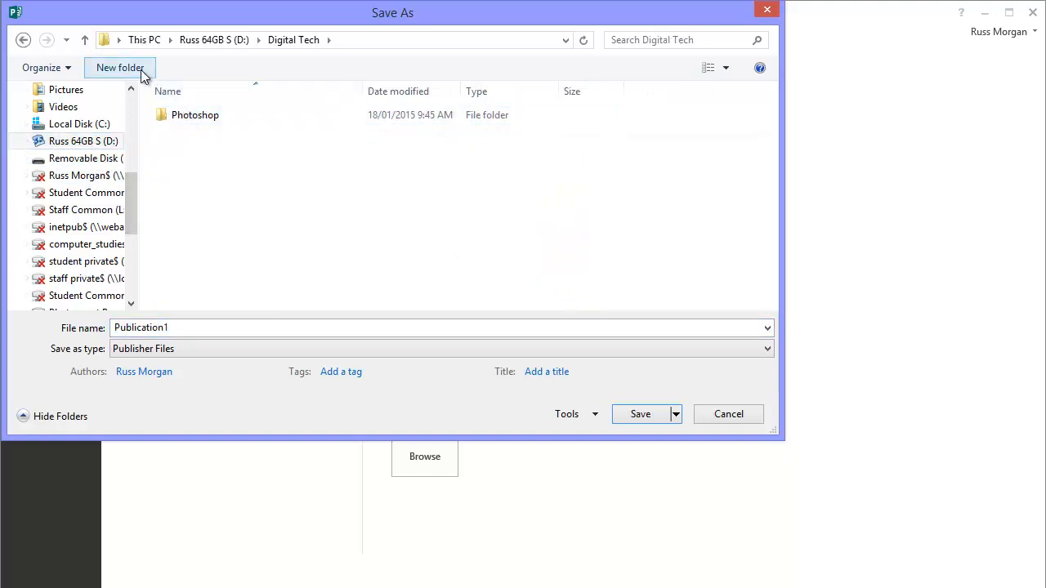
left_click(120, 67)
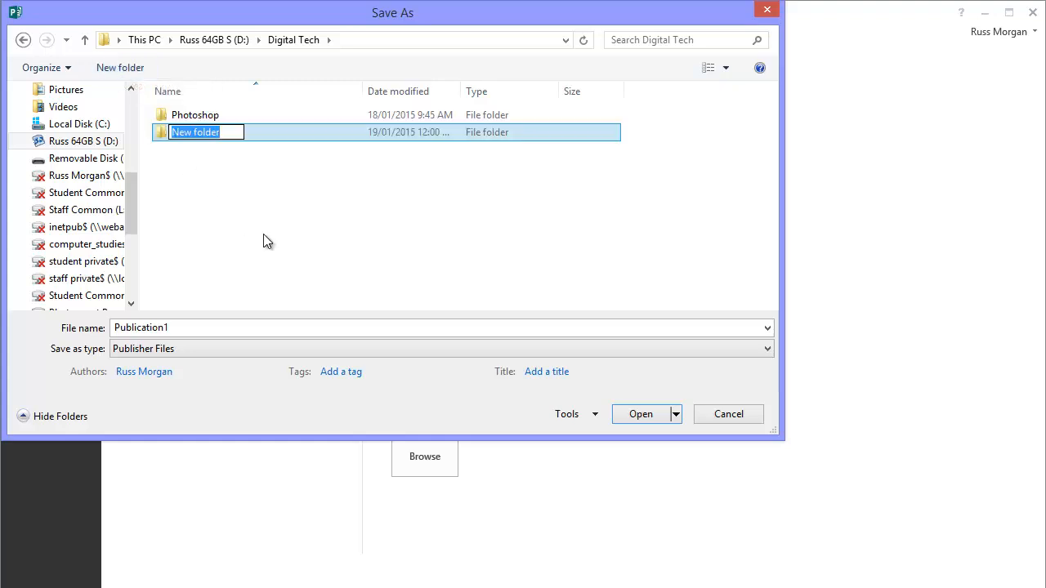
type("eBook")
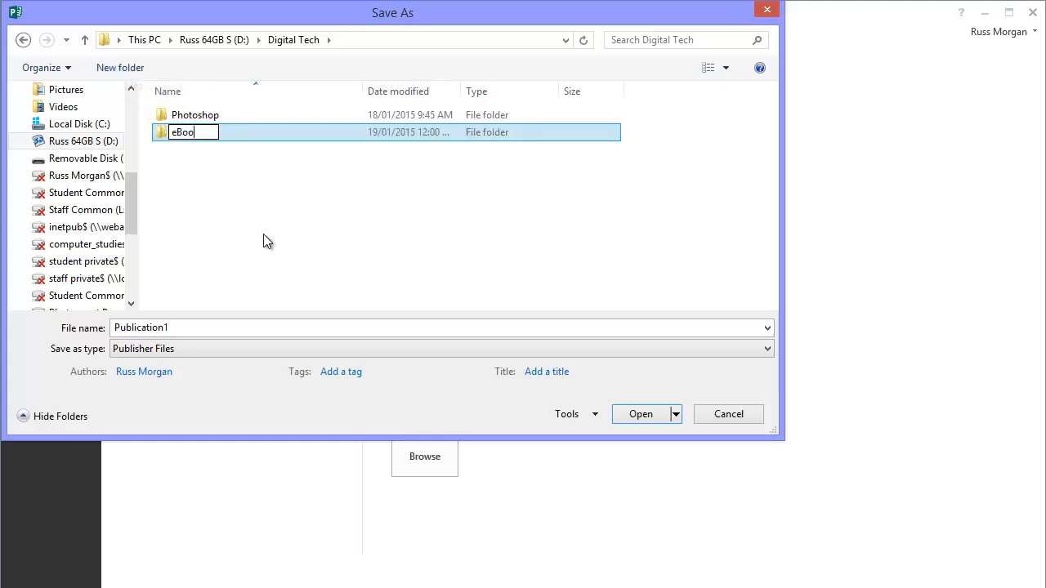
key("Return")
key("Return")
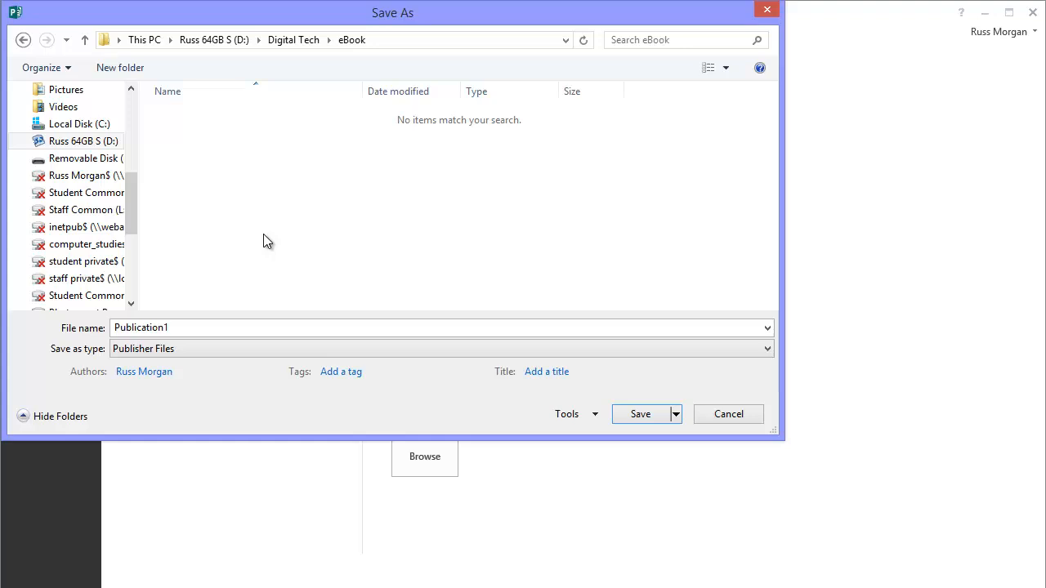
Step: Save the publication in the eBook folder, naming it with the author's surname and first name followed by eBook, separated by underscores
double_click(181, 327)
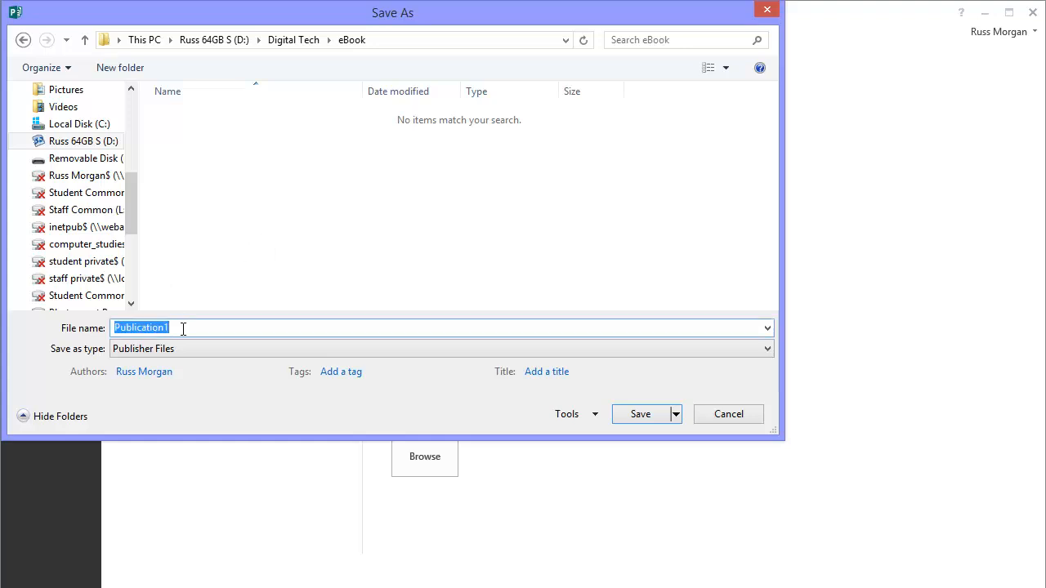
type("Morga")
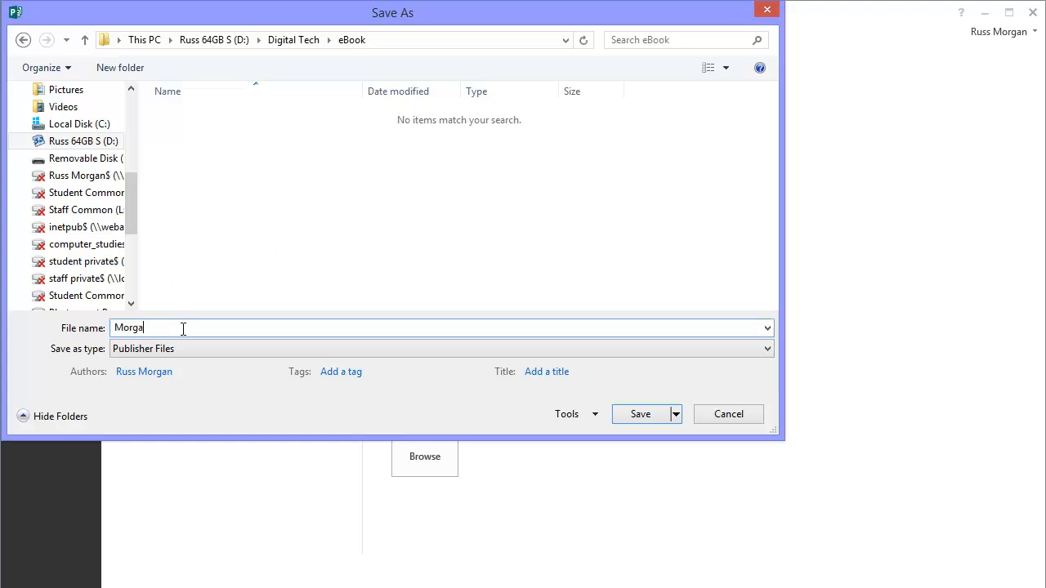
type("n_Russ_eBook")
left_click(641, 414)
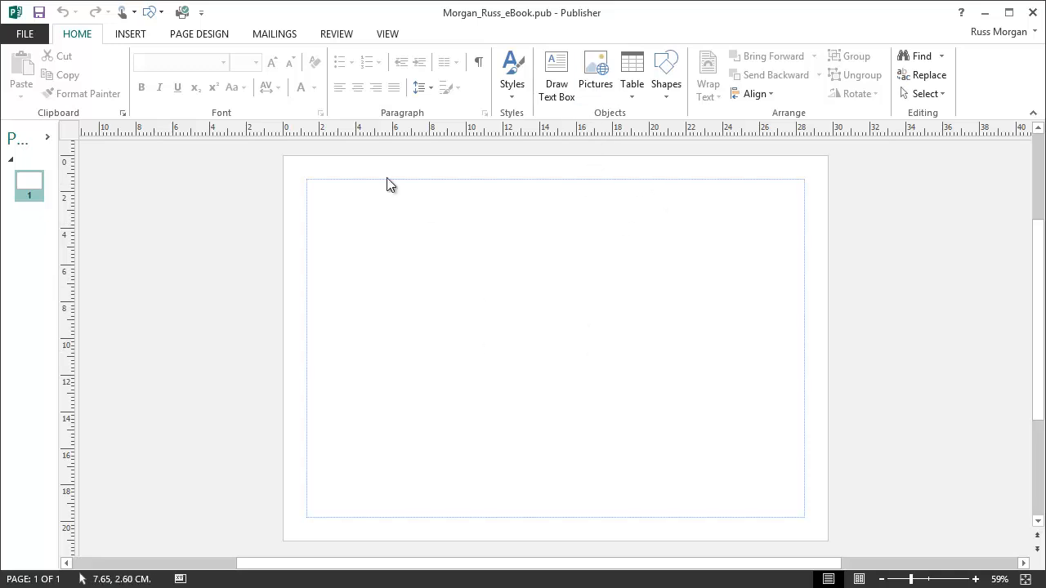
Step: Open the background formatting for page 1 and choose a solid fill
left_click(190, 36)
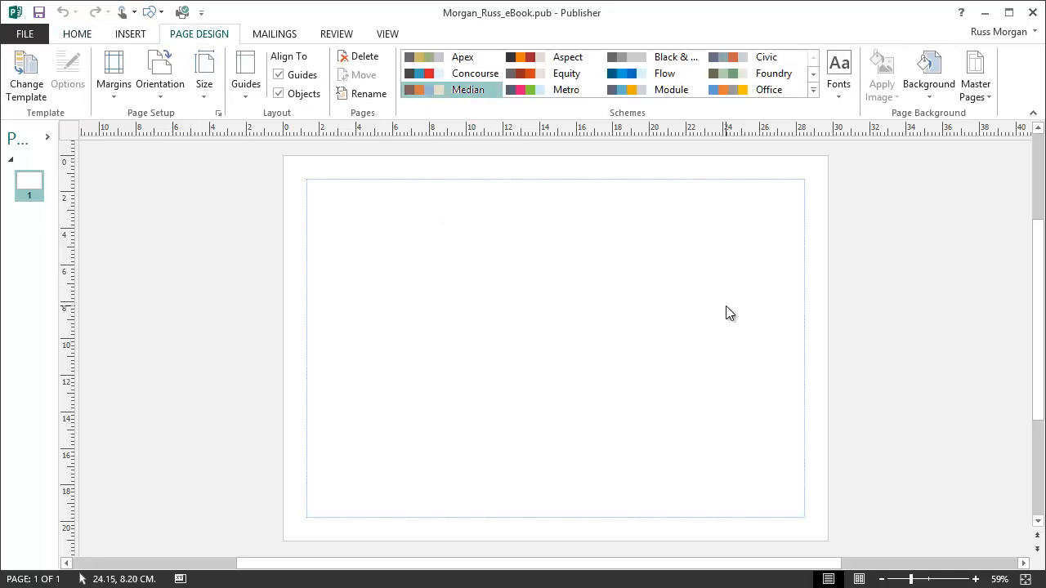
left_click(934, 92)
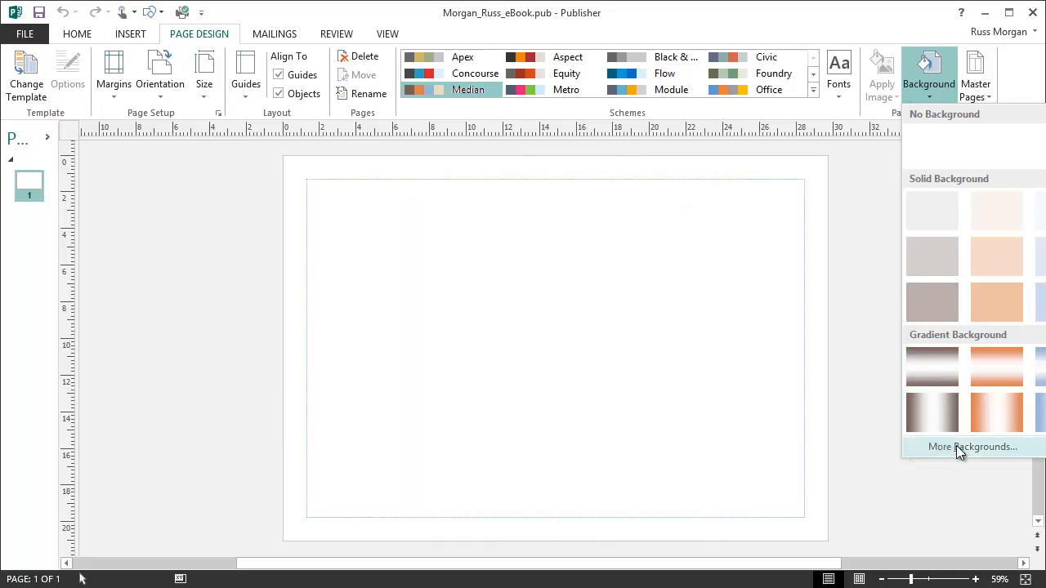
left_click(959, 449)
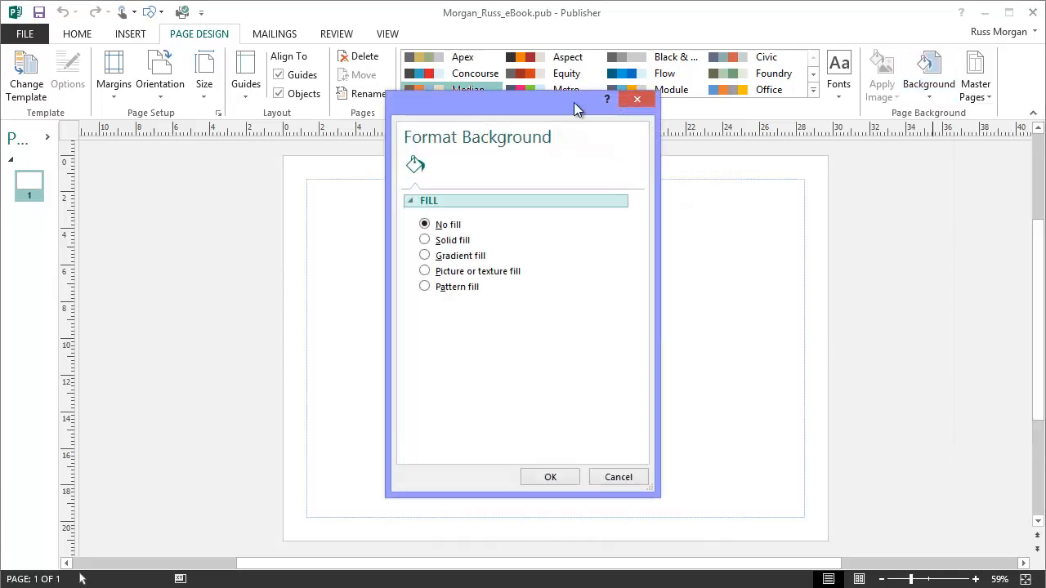
left_click_drag(574, 102, 794, 77)
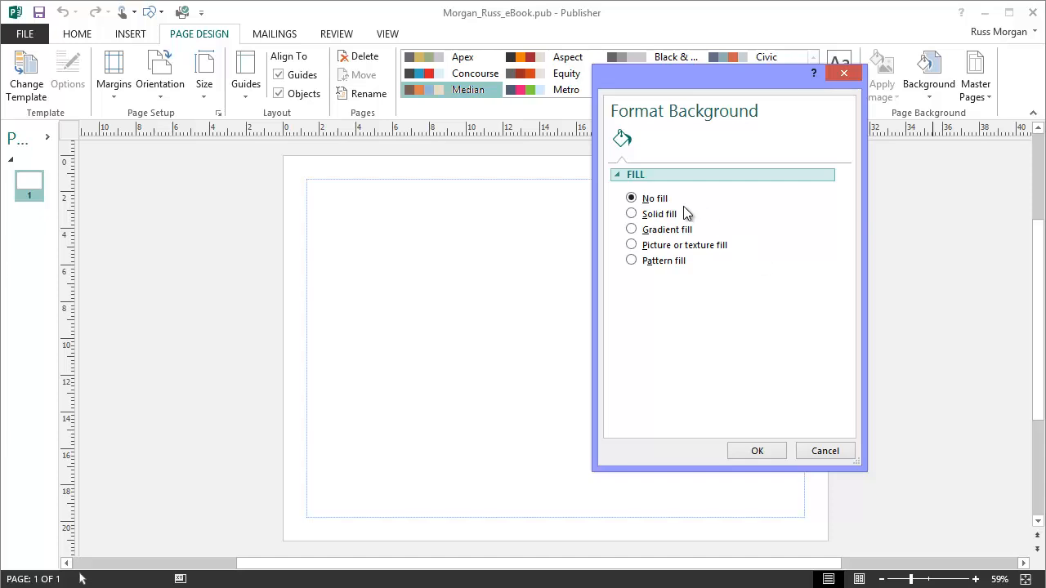
left_click(638, 216)
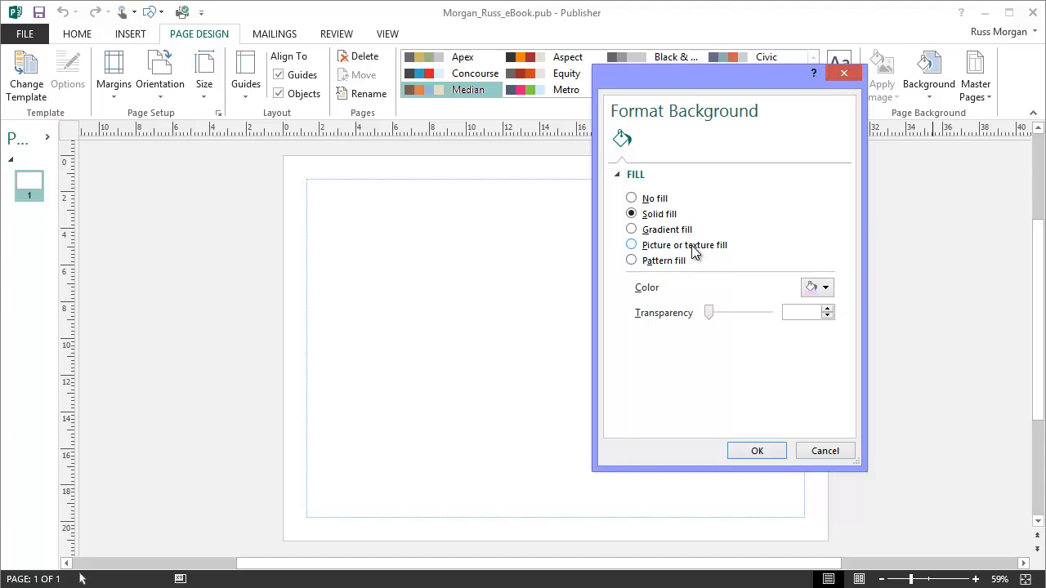
Step: Mix a custom pink of about RGB 252, 152, 216 for the solid fill and apply it to the page background
left_click(827, 288)
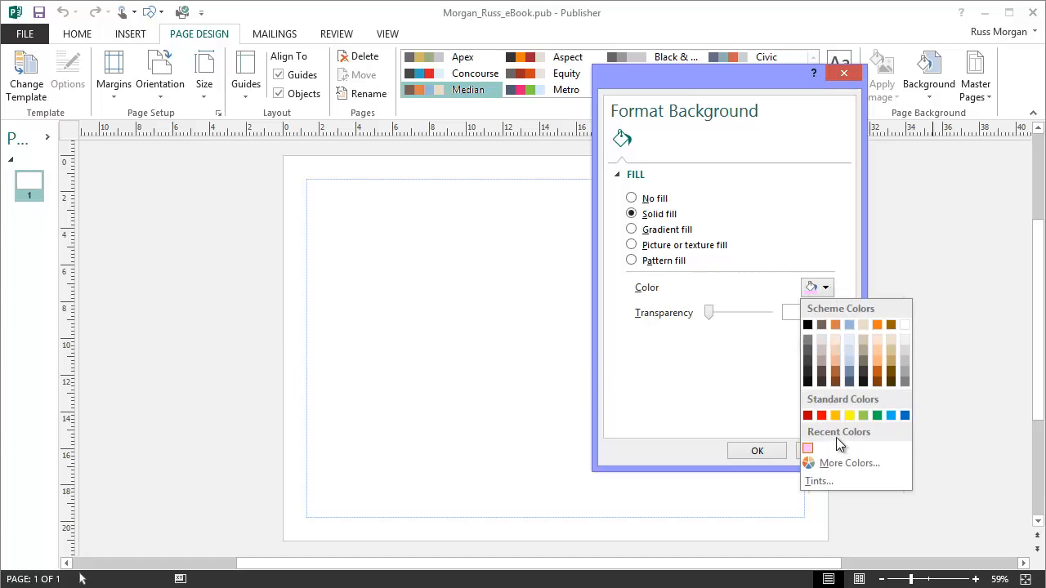
left_click(826, 463)
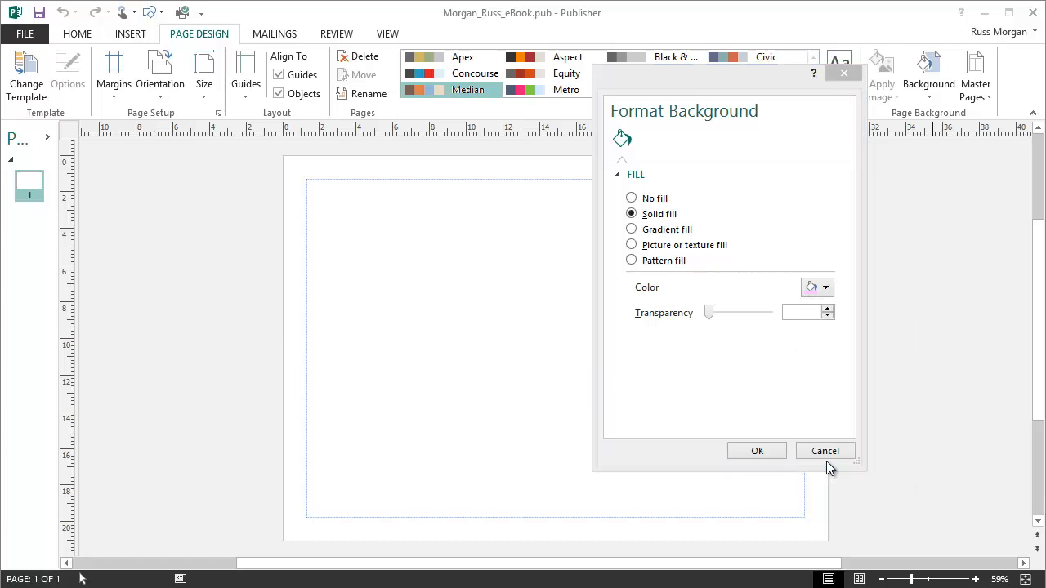
left_click_drag(645, 130, 801, 139)
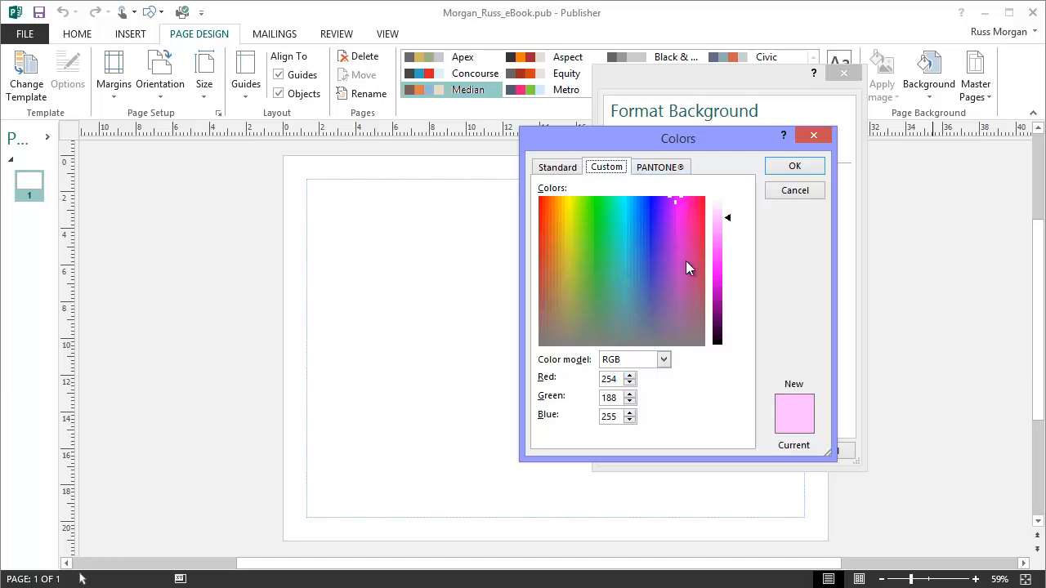
left_click_drag(723, 257, 658, 207)
left_click(686, 206)
left_click(717, 230)
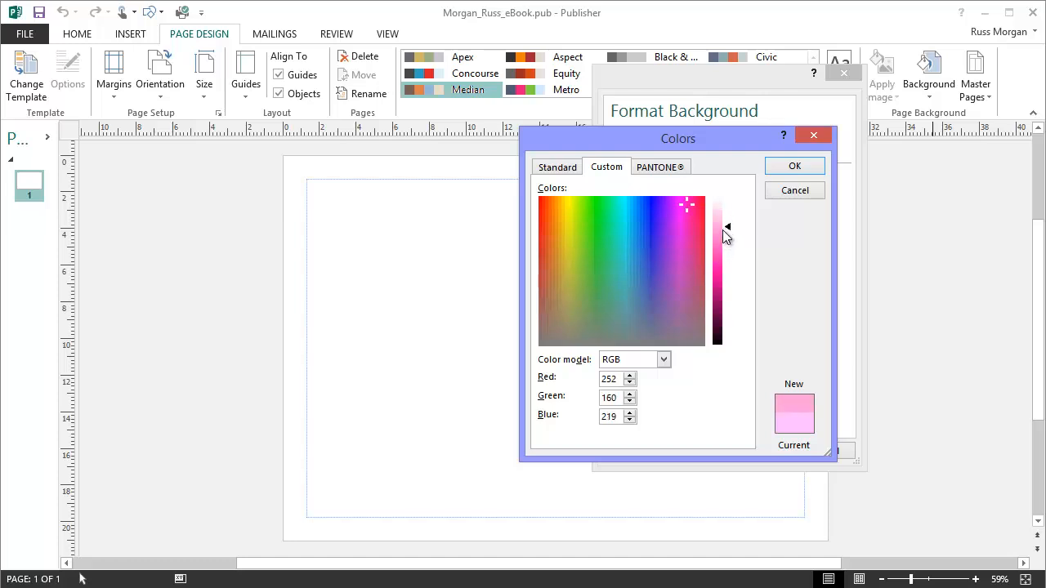
mouse_move(722, 229)
left_mouse_down()
mouse_move(715, 240)
mouse_move(730, 230)
left_mouse_up()
left_click(793, 169)
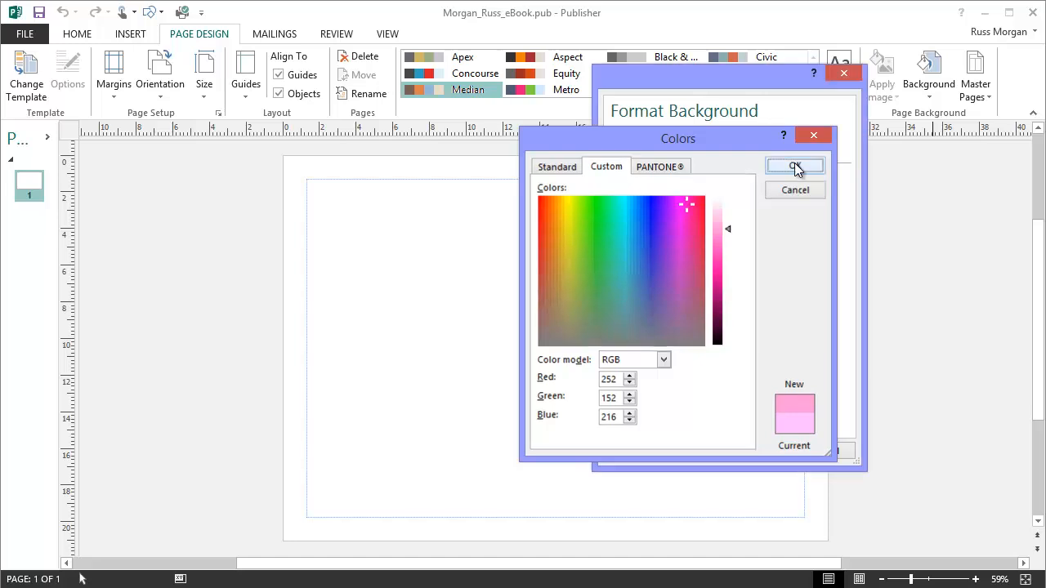
left_click(756, 451)
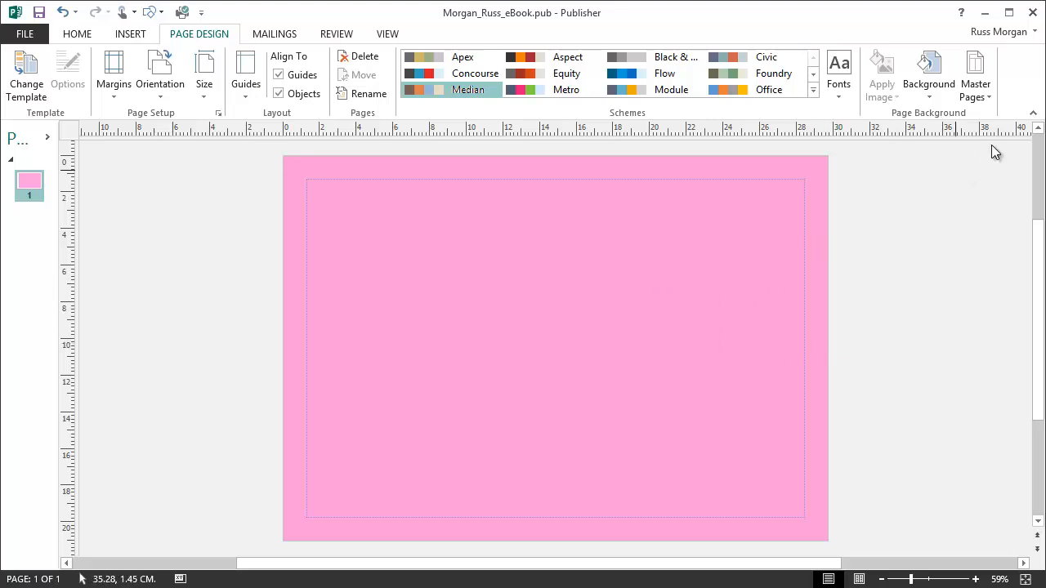
Step: Lighten the page background's custom pink to RGB 254, 204, 236 and apply it
left_click(929, 98)
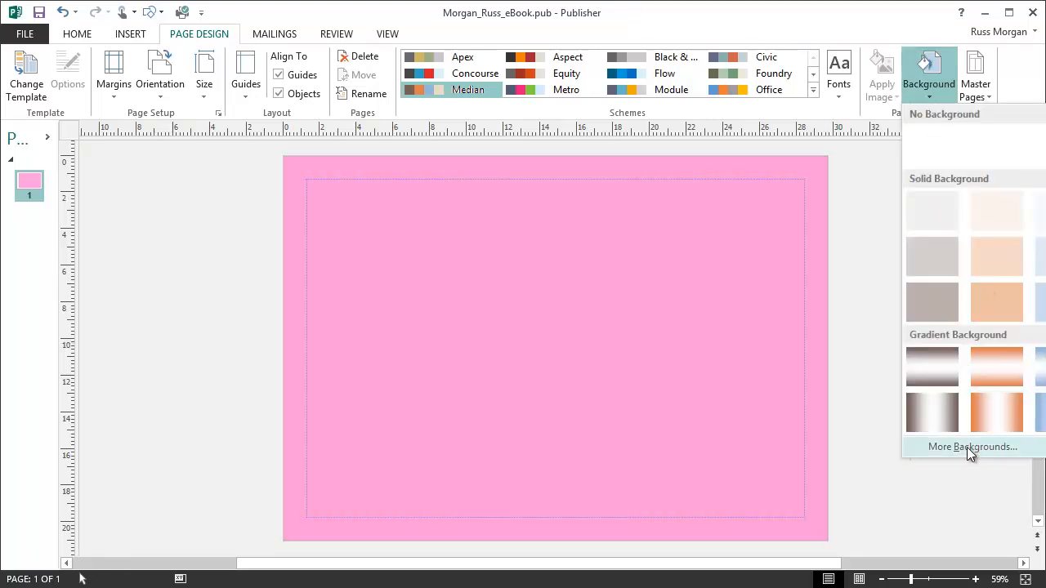
left_click(967, 446)
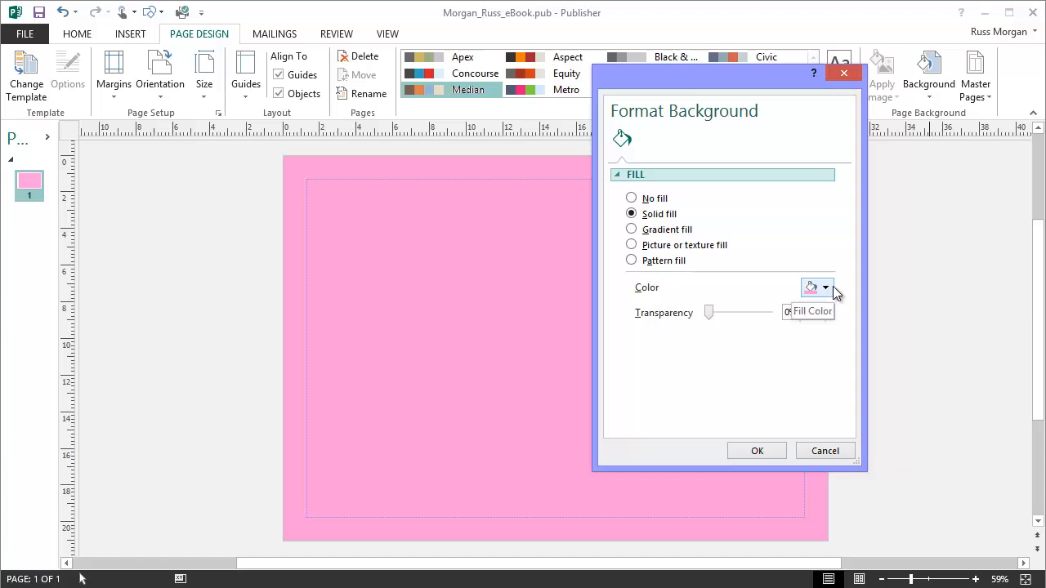
left_click(831, 286)
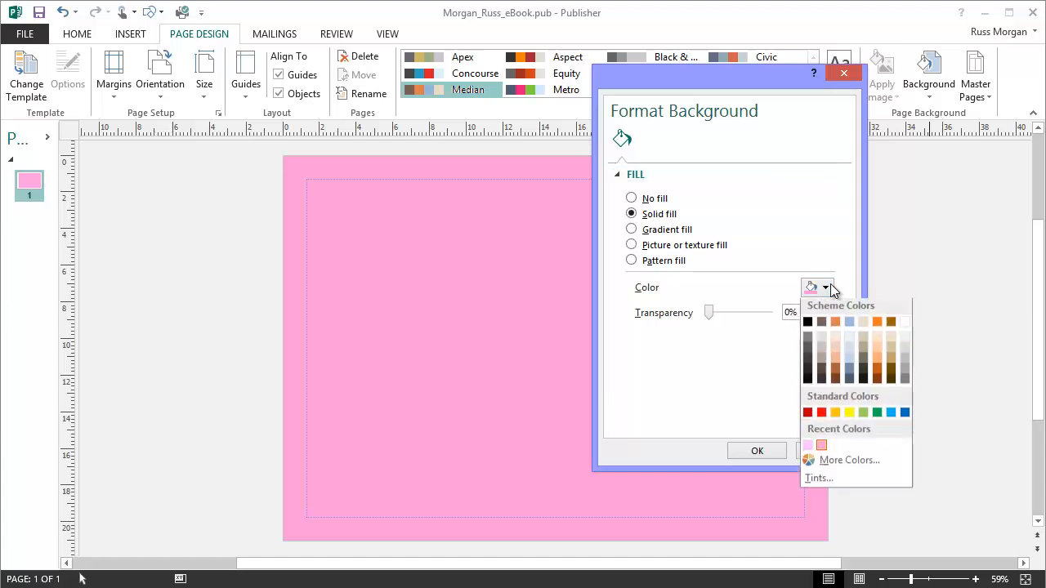
left_click(823, 464)
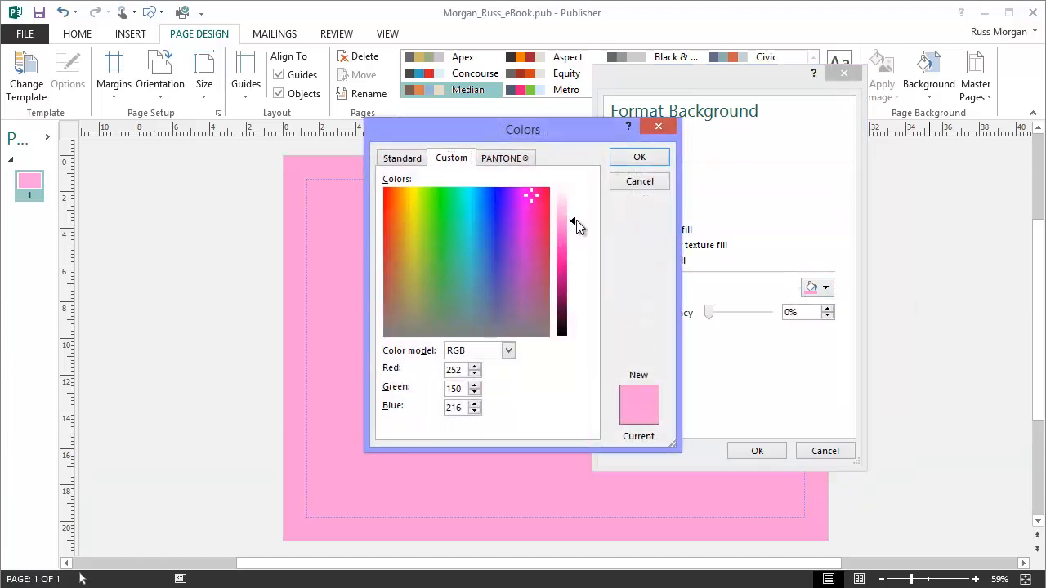
left_click_drag(576, 227, 574, 205)
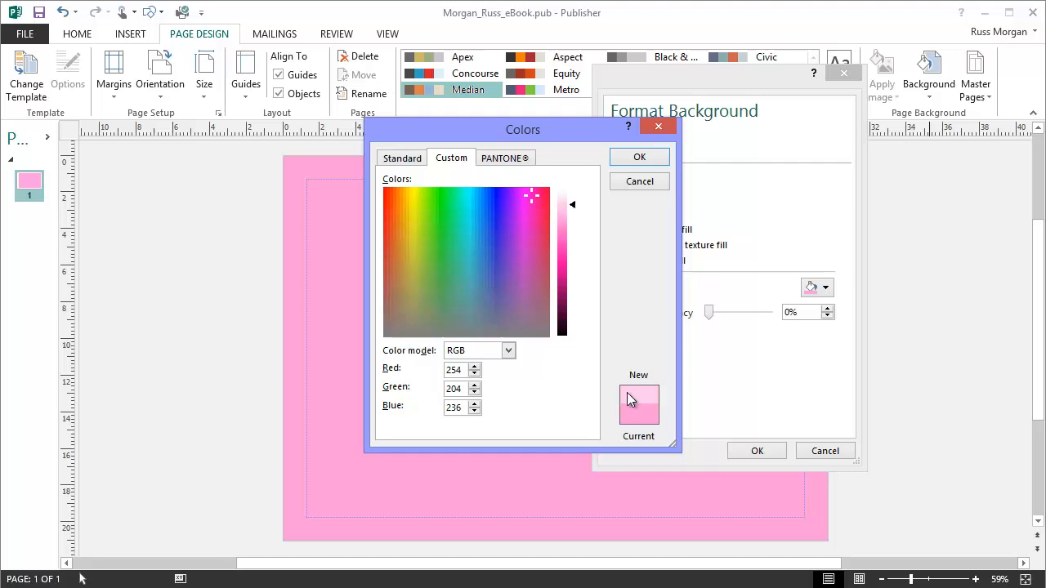
left_click(636, 158)
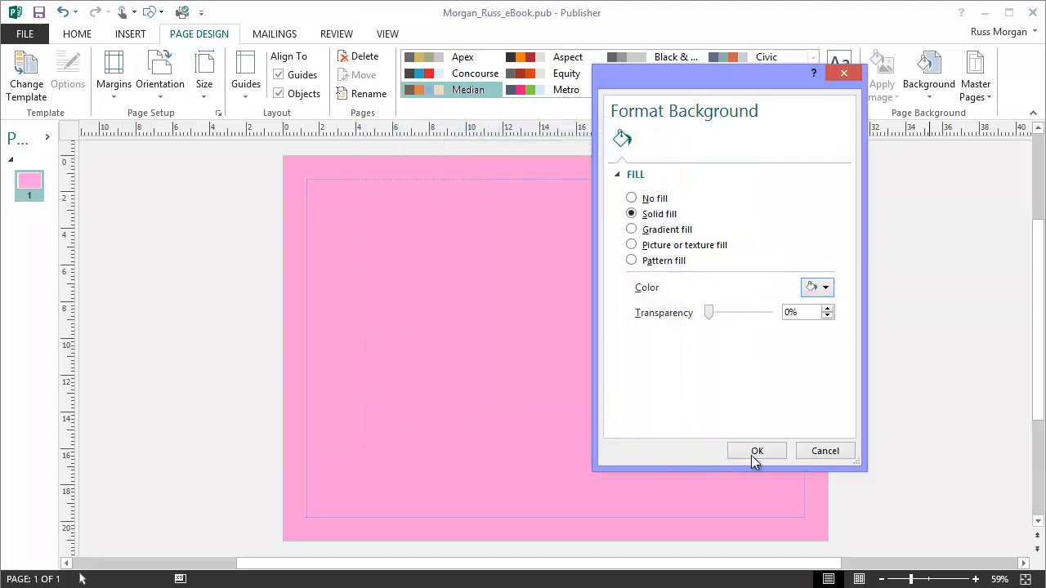
left_click(752, 454)
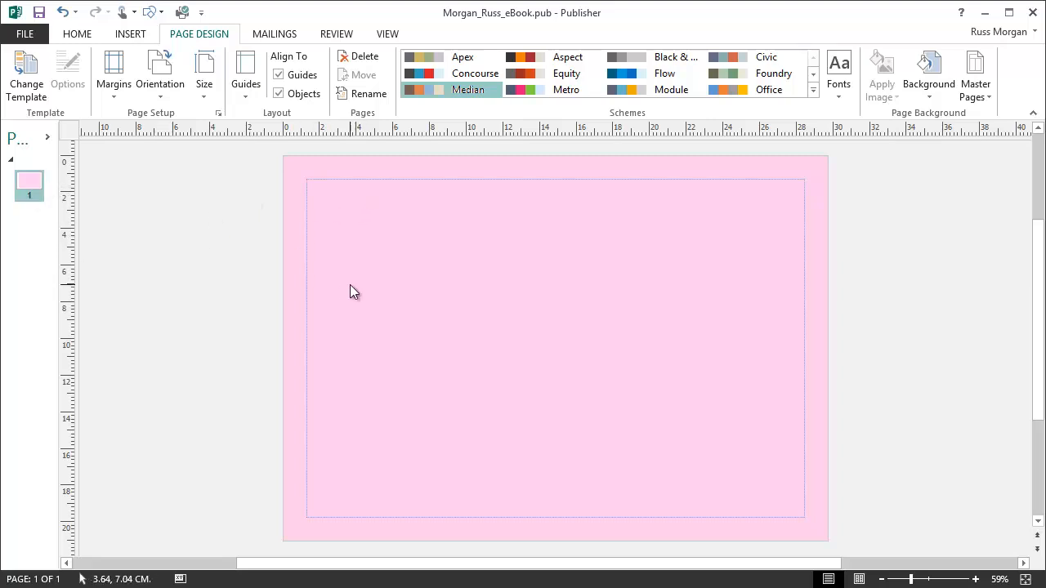
Step: Insert a blank page after page 1 and delete it again
left_click(130, 33)
left_click(23, 65)
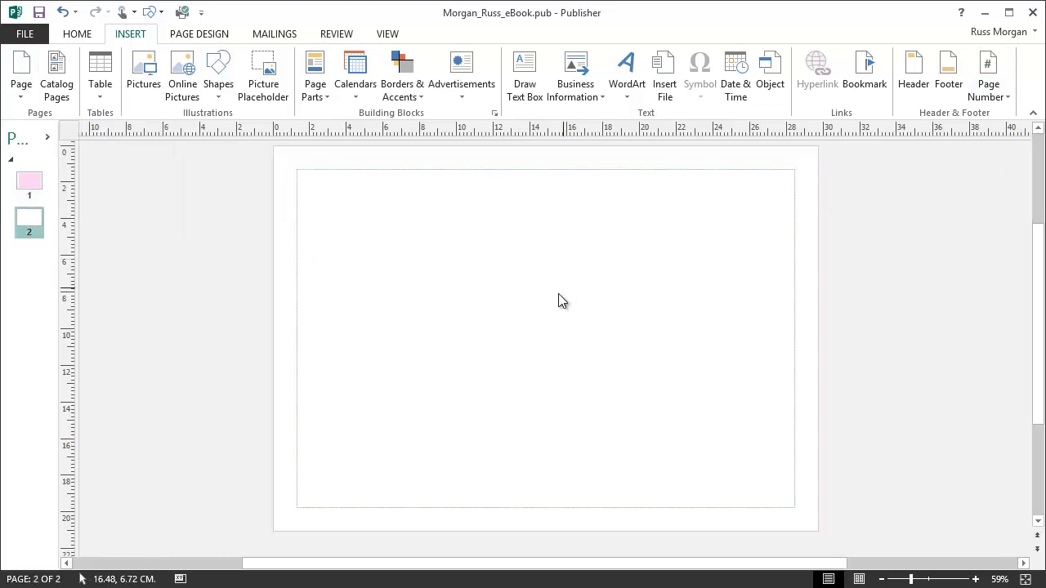
right_click(31, 221)
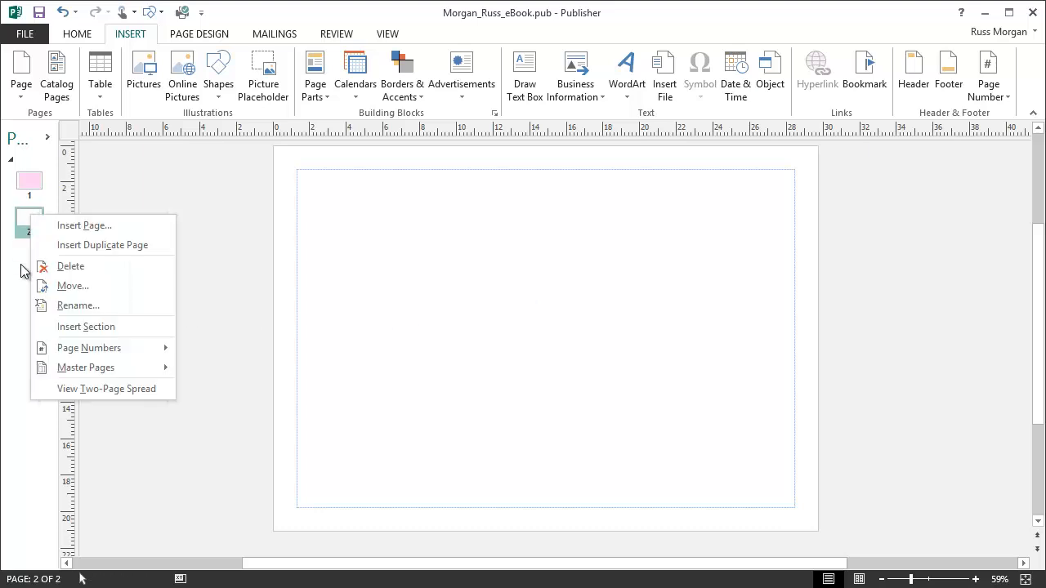
left_click(72, 266)
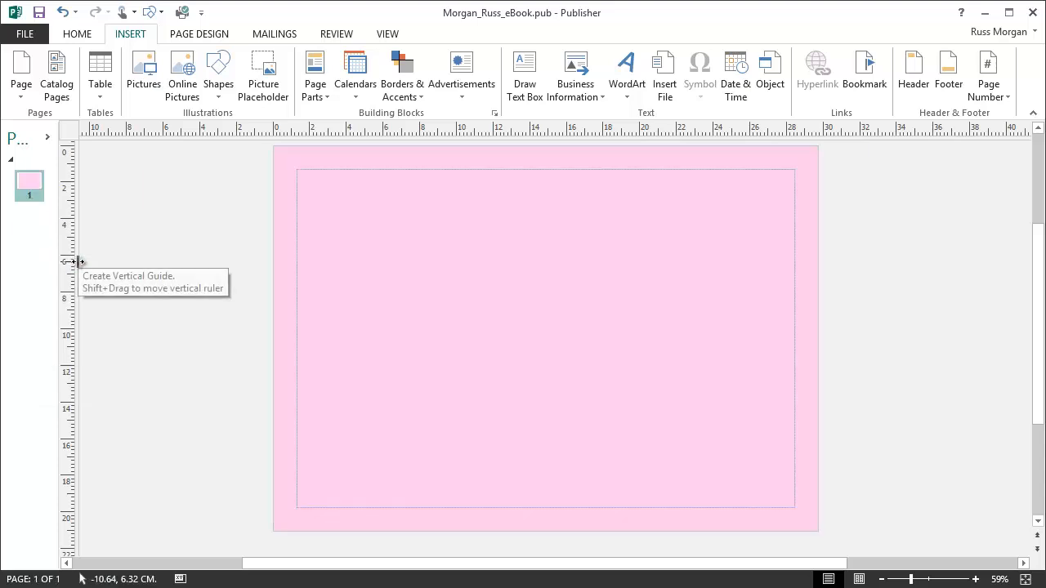
Step: Duplicate the pink page repeatedly, each time from the newest copy, until the publication has seven matching pages
right_click(33, 186)
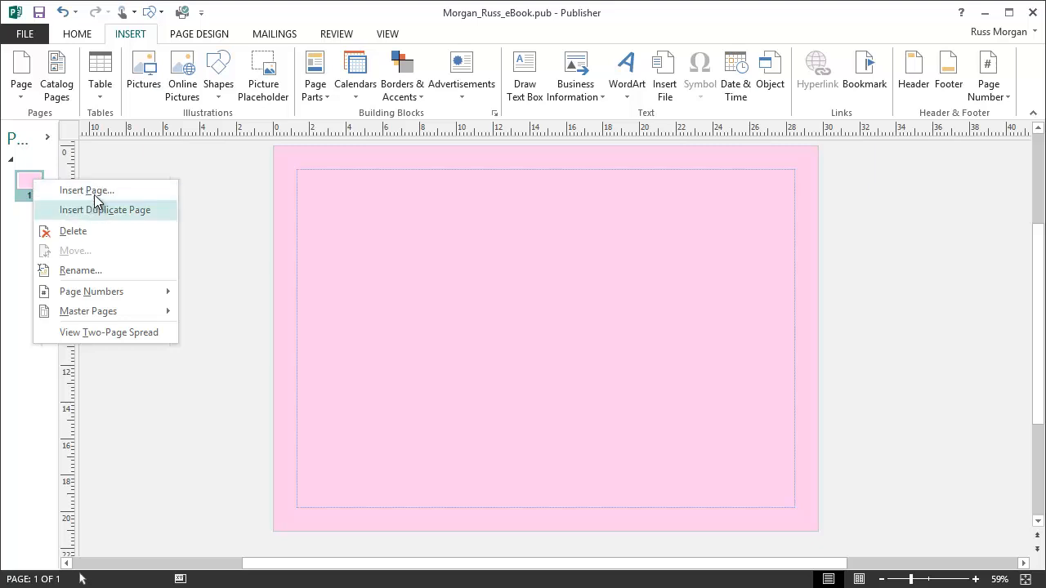
left_click(103, 210)
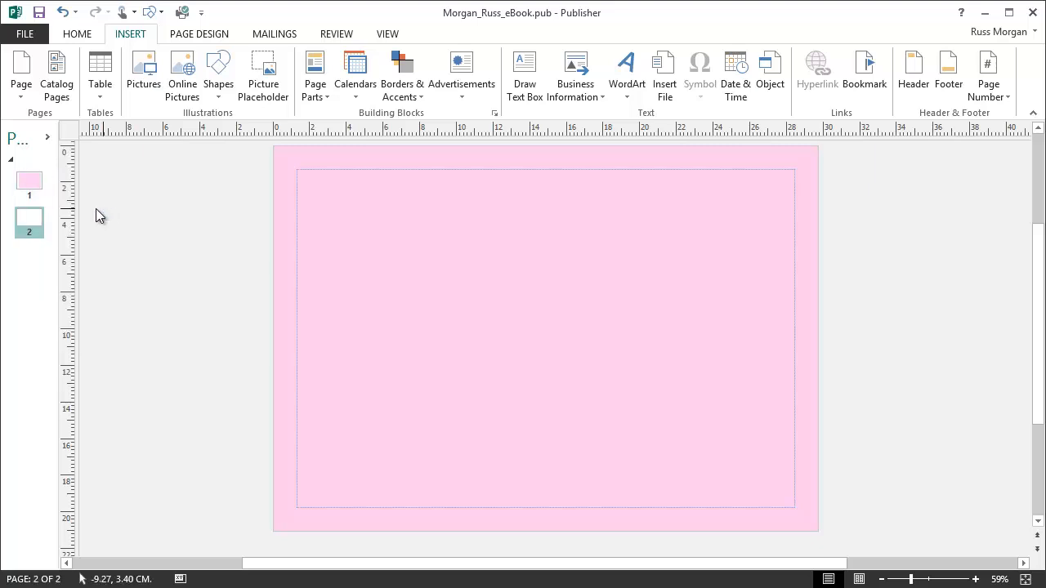
right_click(35, 219)
left_click(82, 243)
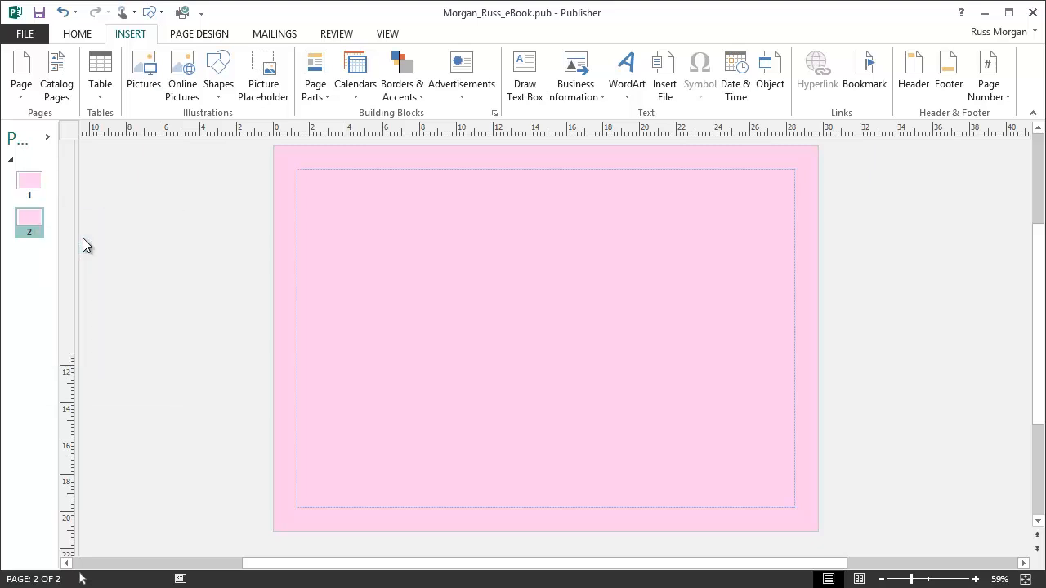
right_click(33, 259)
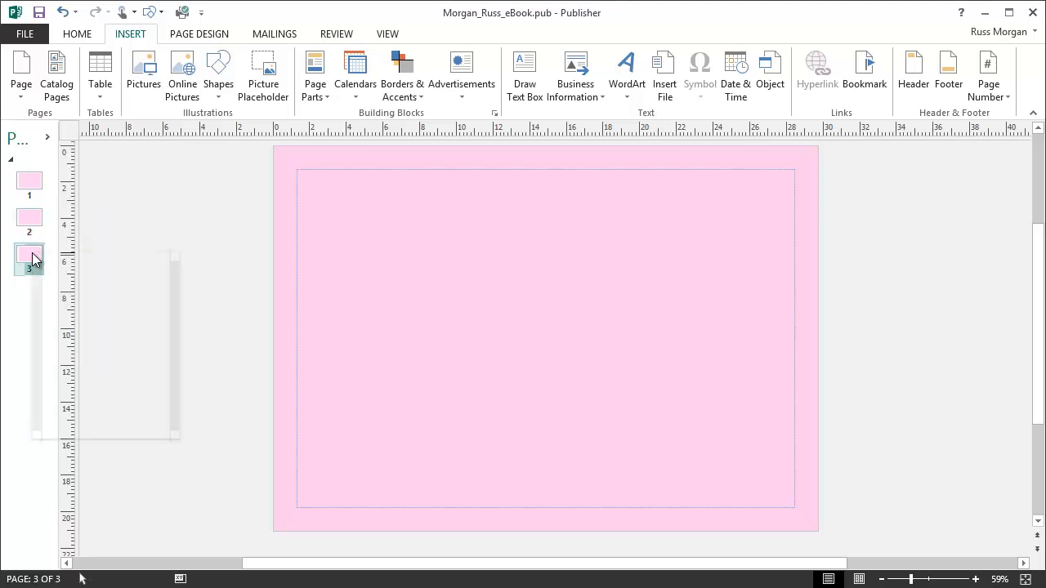
left_click(88, 280)
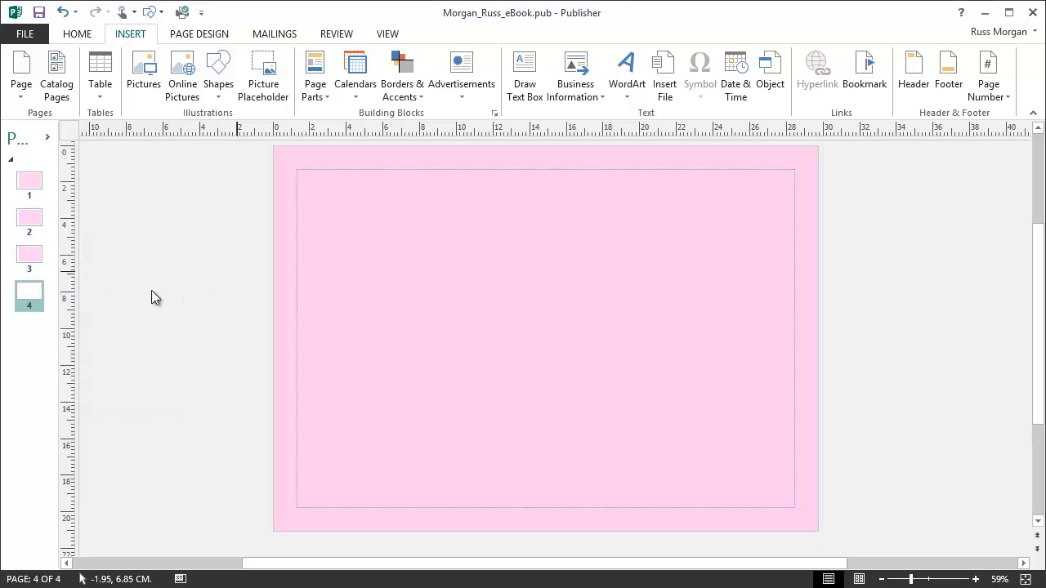
right_click(36, 293)
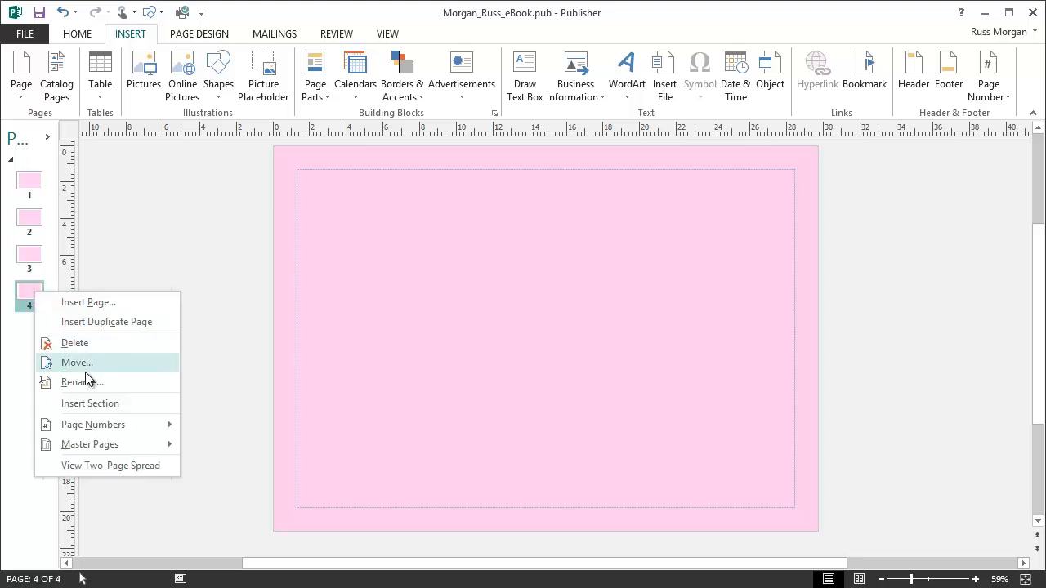
left_click(104, 322)
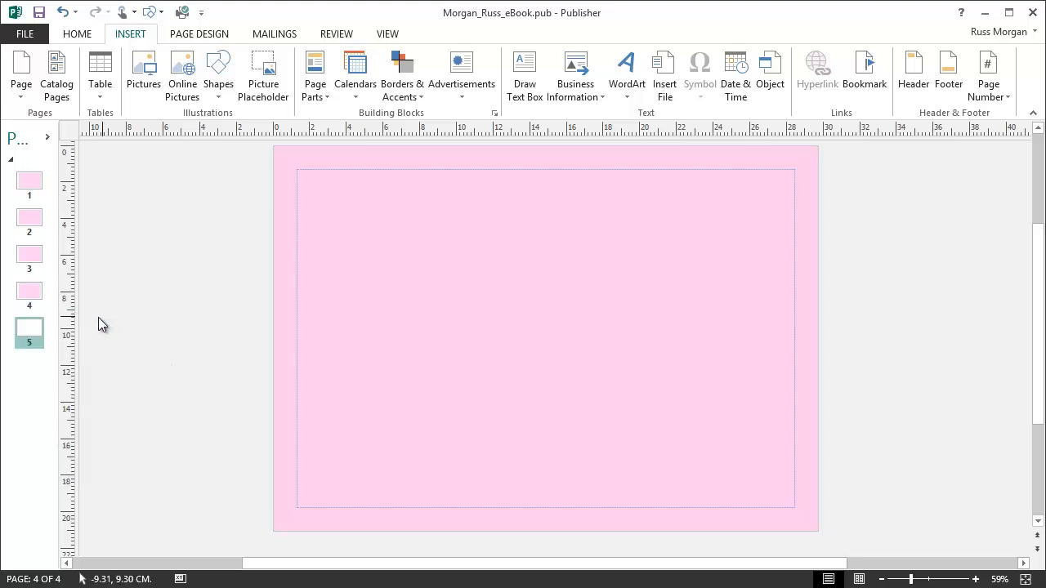
right_click(28, 331)
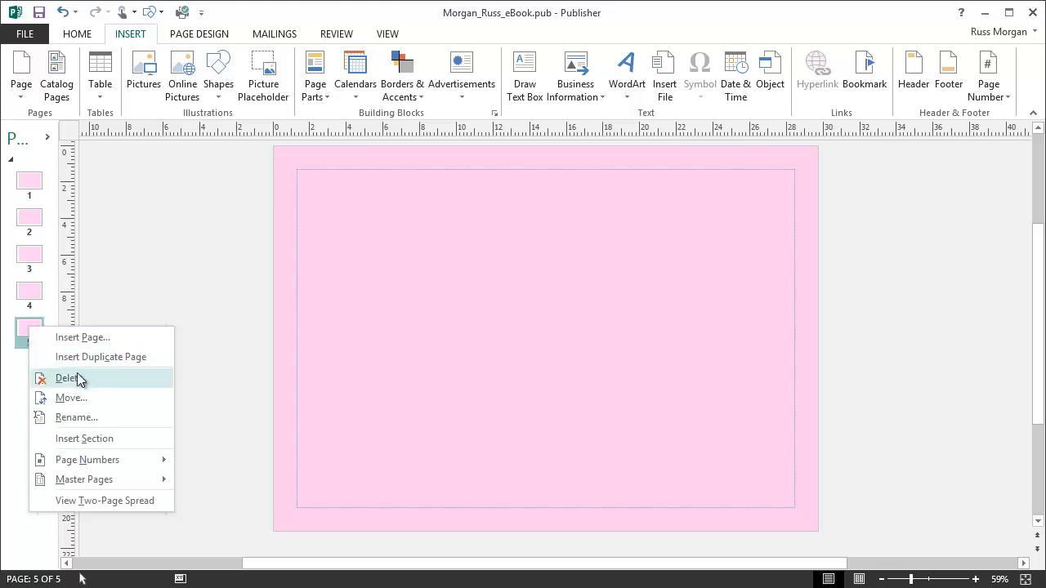
left_click(86, 357)
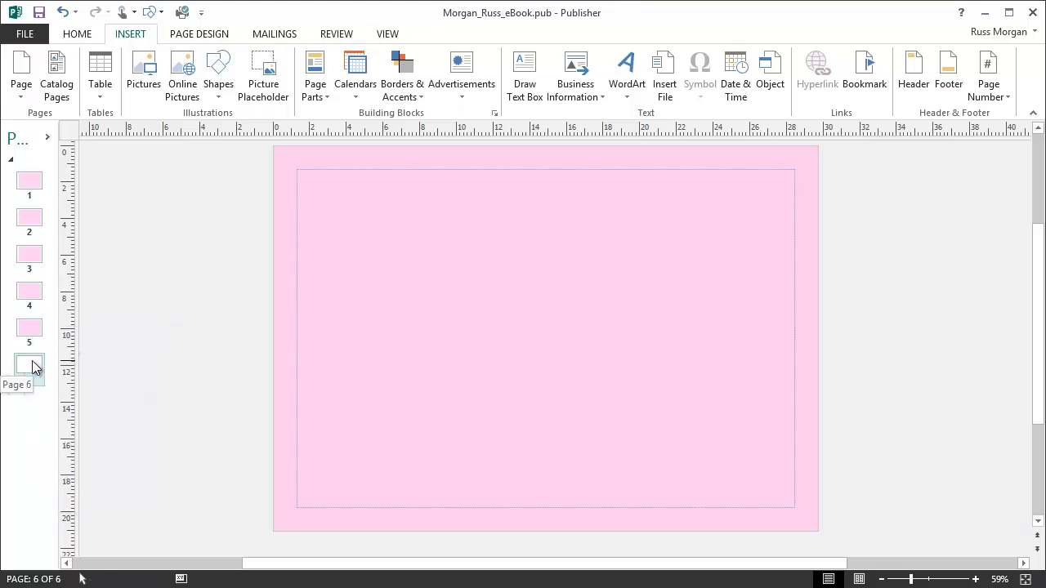
right_click(34, 367)
left_click(82, 391)
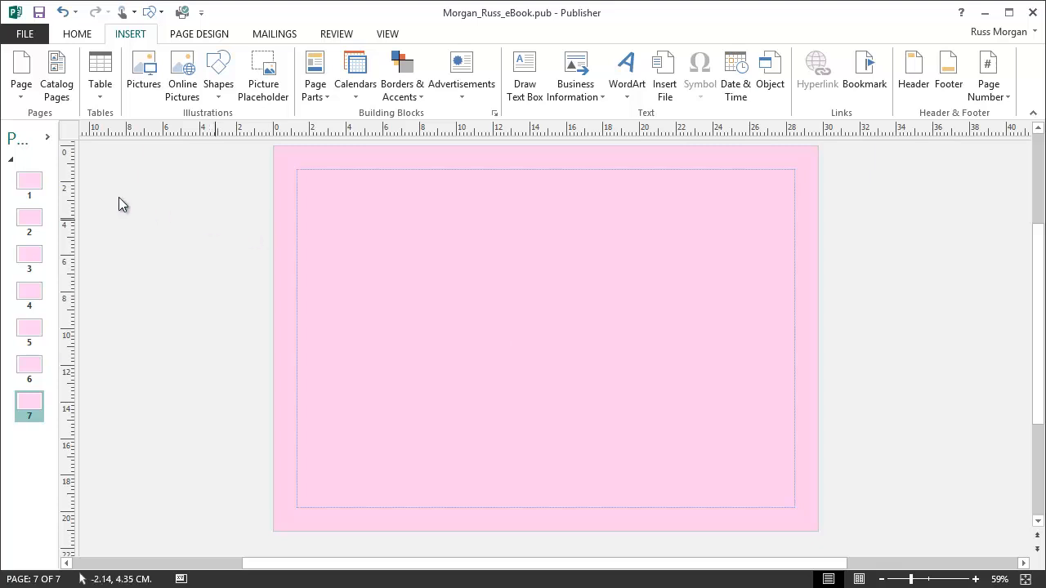
Step: Insert WordArt on page 2 in the plain style with a thick dark blue outline, reading "Peter Penguin's Facebook Adventure"
left_click(29, 183)
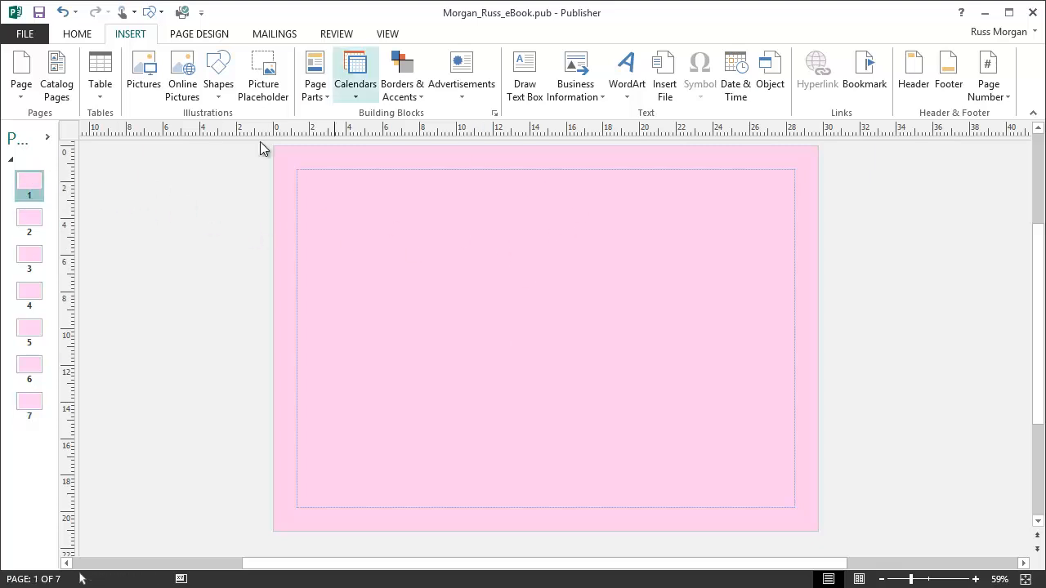
left_click(29, 221)
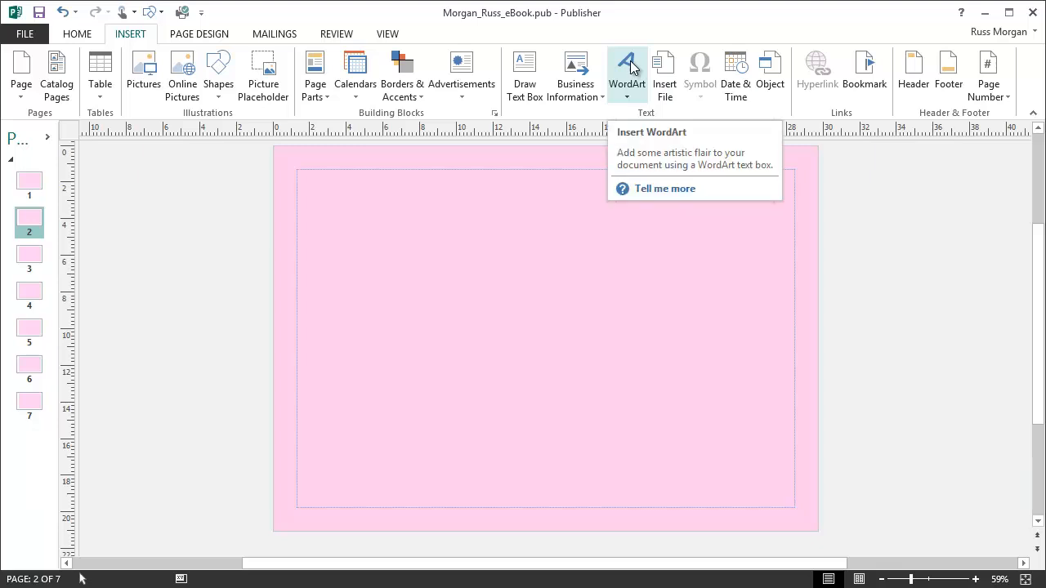
left_click(632, 69)
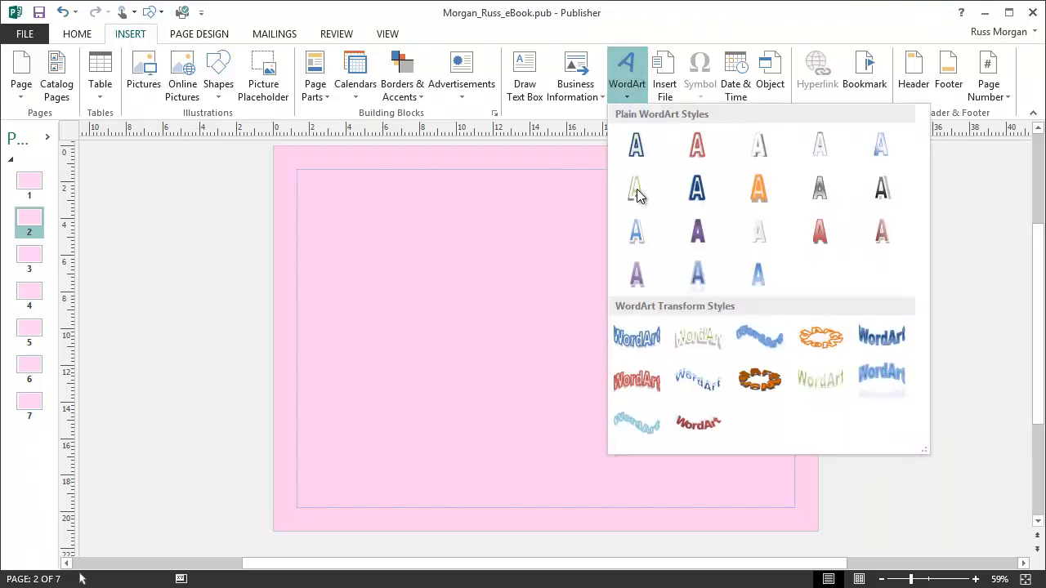
left_click(697, 189)
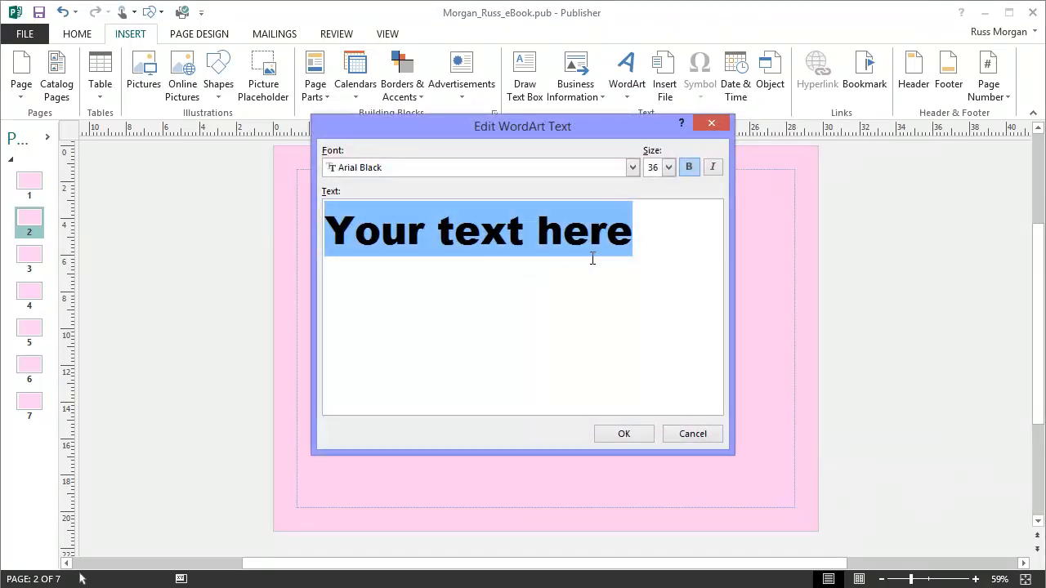
type("Pe")
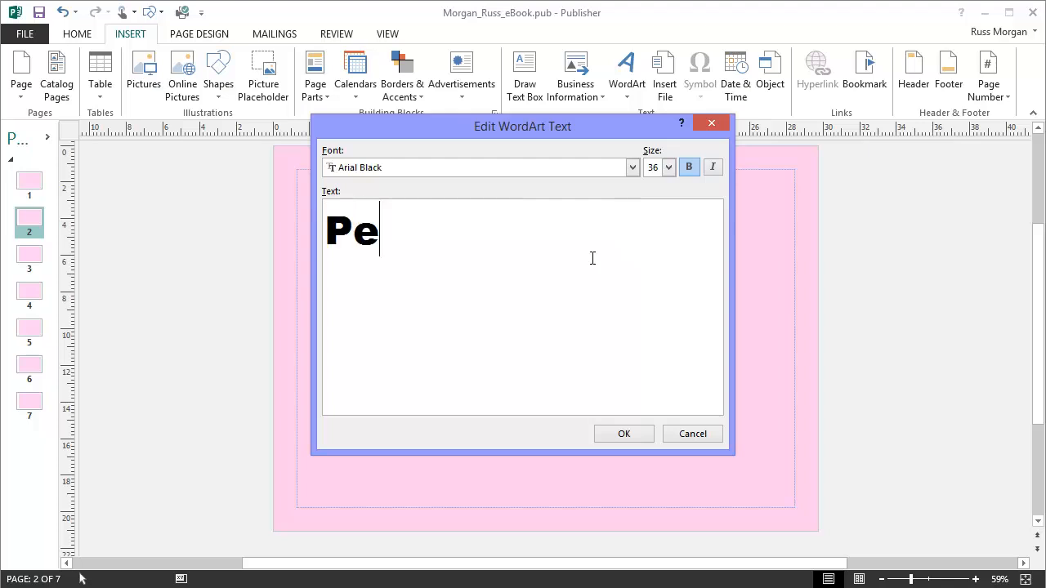
type("ter Pe")
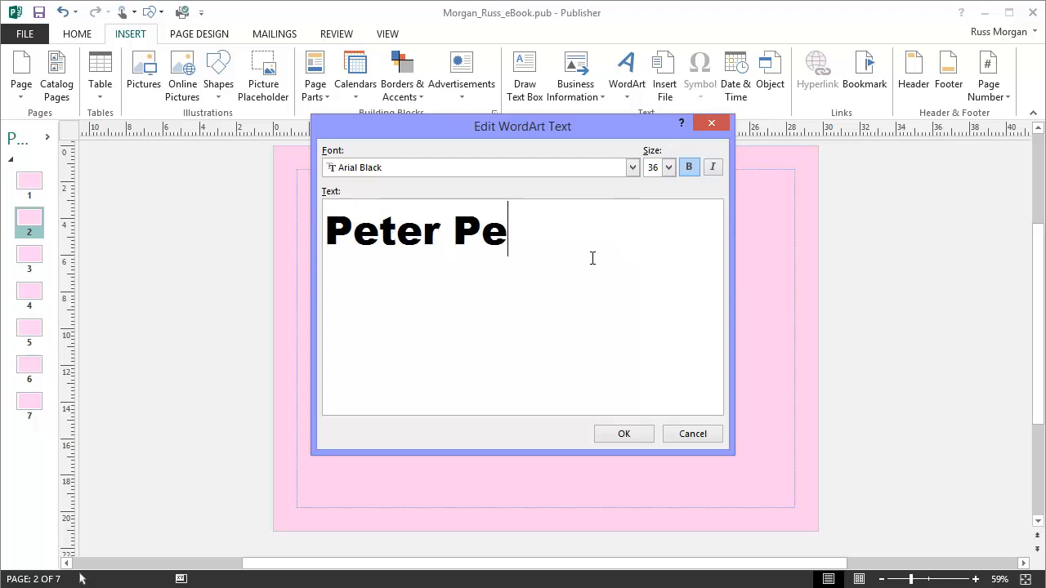
type("nguin's")
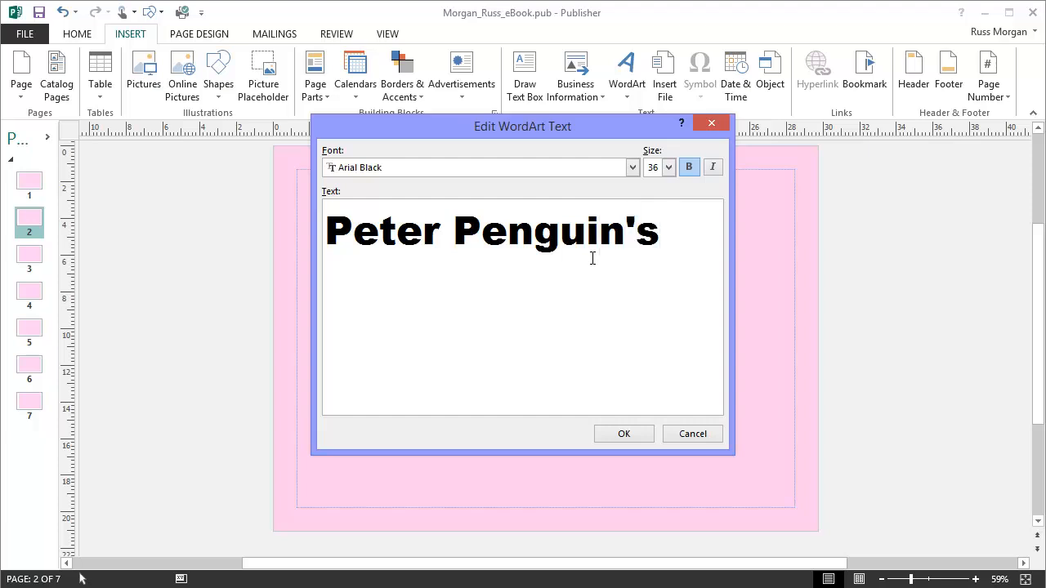
type(" Faceb")
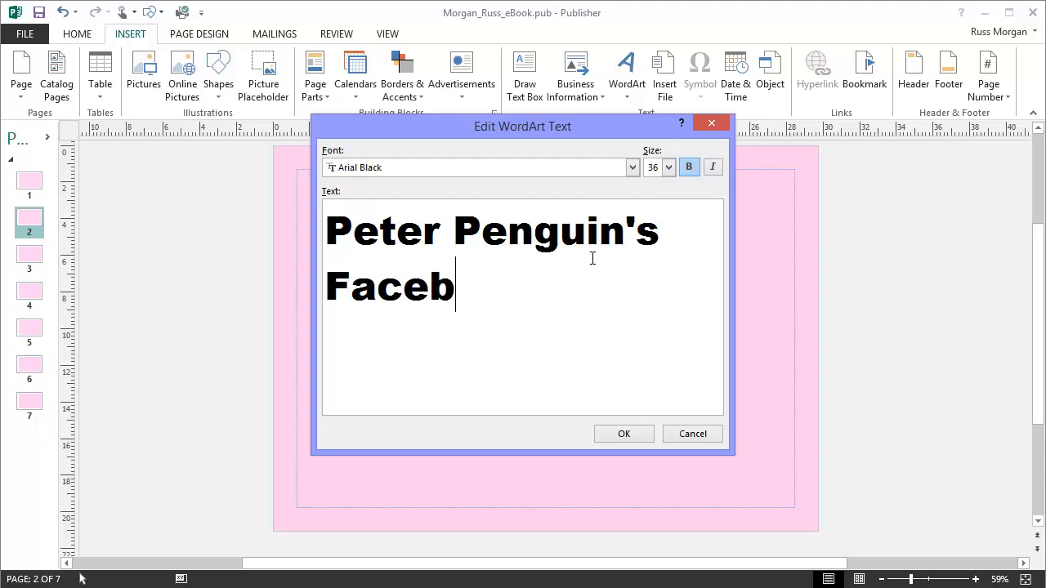
type("ook Ad")
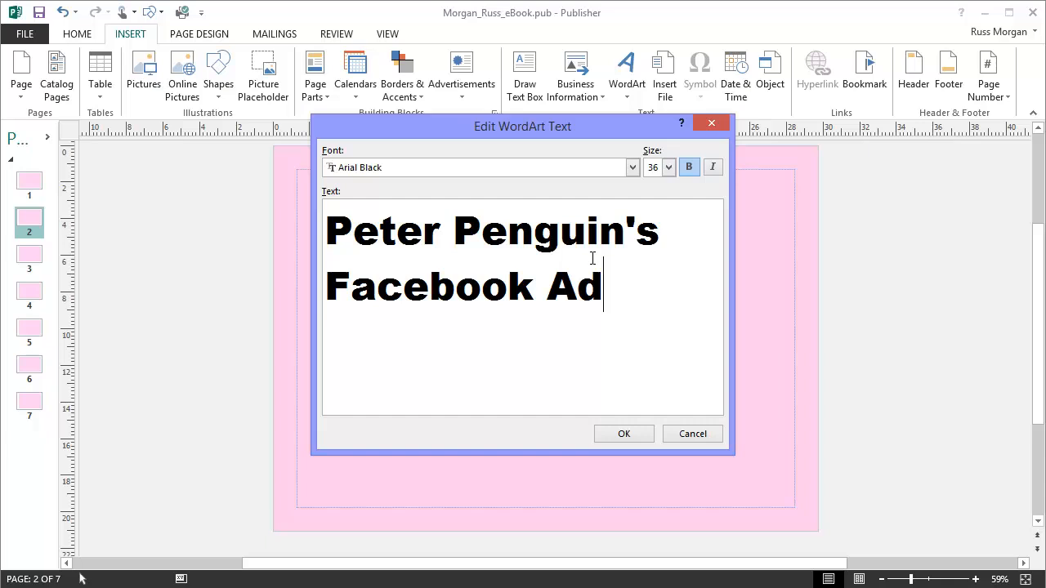
type("venture")
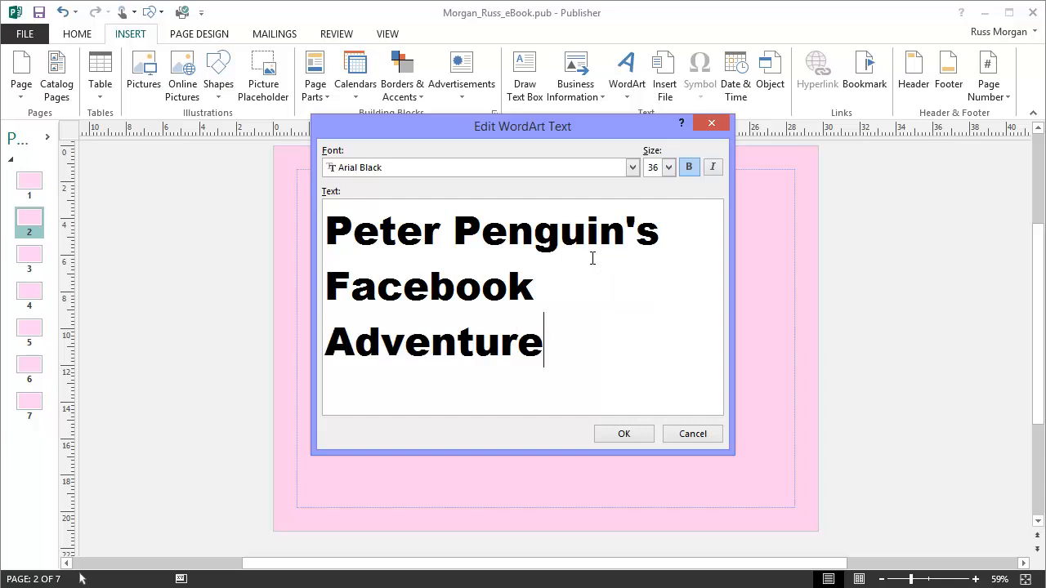
left_click(635, 434)
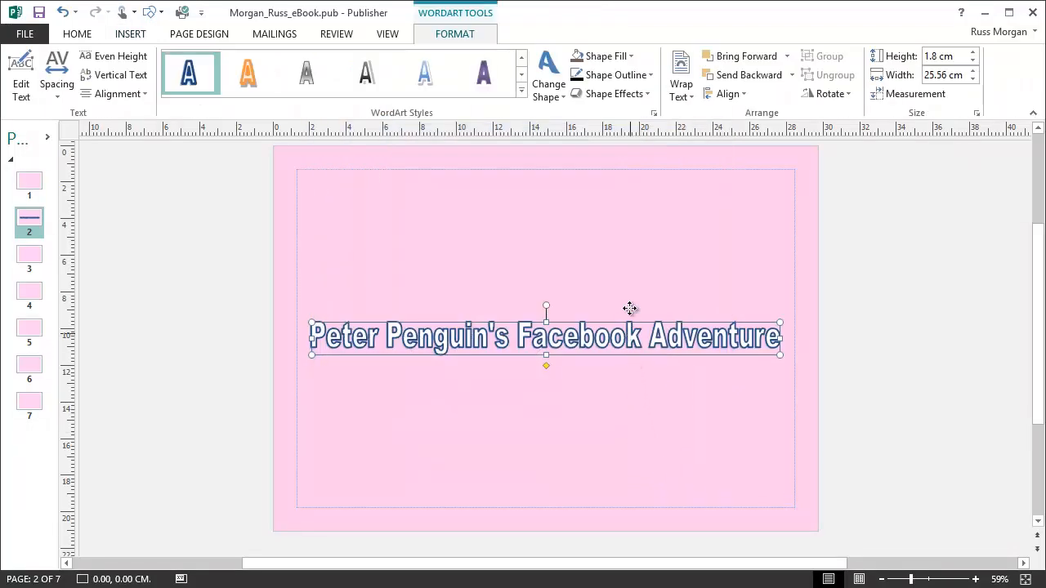
Step: Move the WordArt title from the middle of page 2 up to just inside the upper margin
left_click_drag(630, 308, 629, 207)
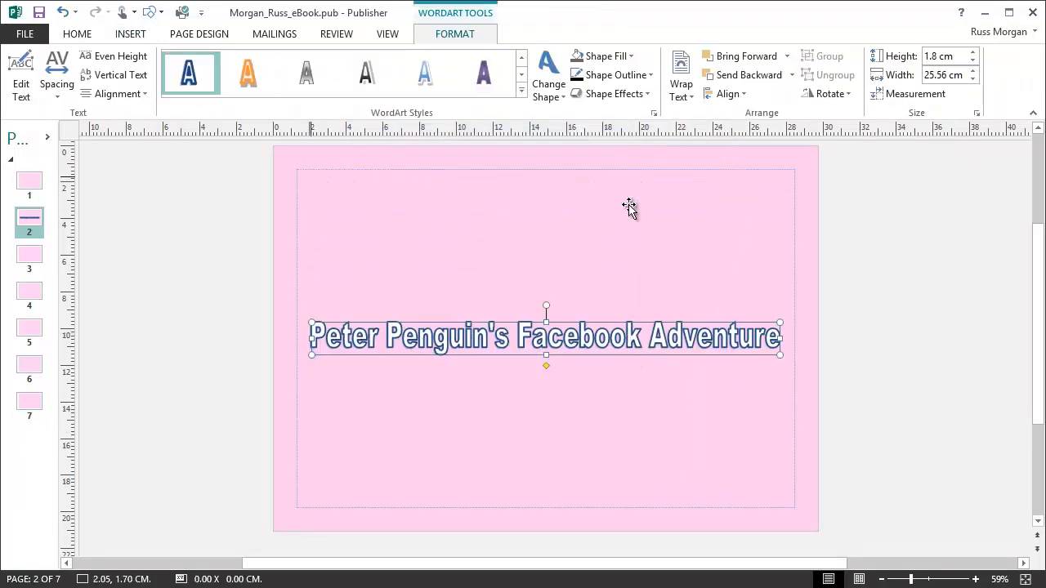
left_click(589, 219)
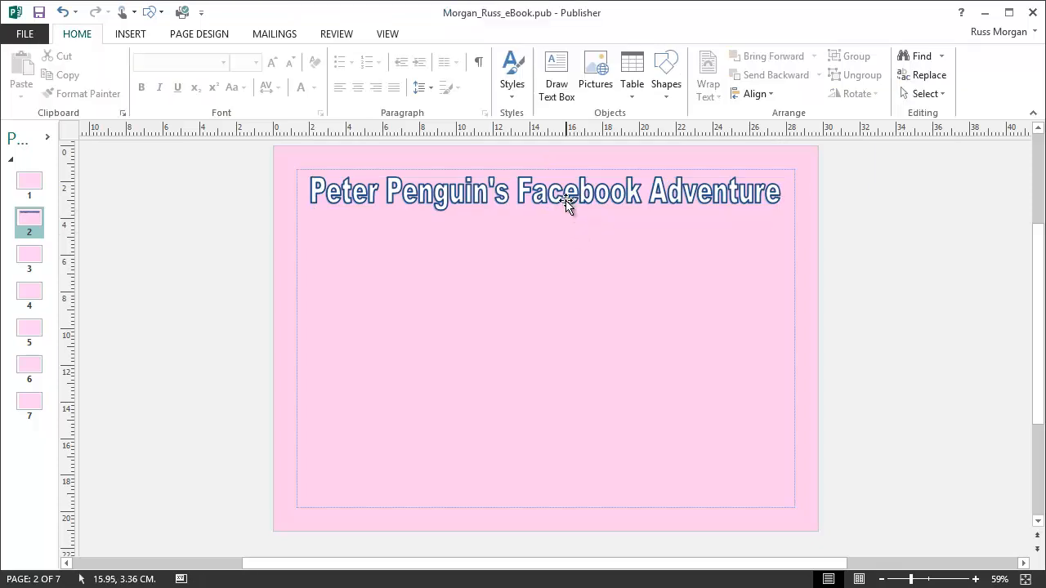
left_click(568, 204)
left_click(571, 274)
left_click(570, 193)
left_click(546, 262)
left_click(563, 200)
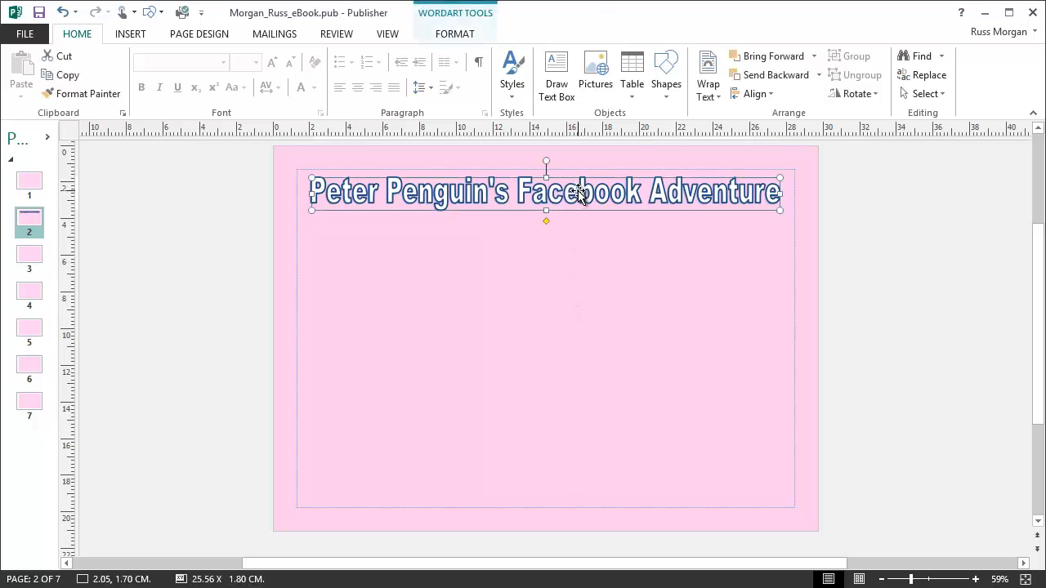
mouse_move(579, 193)
left_mouse_down()
mouse_move(577, 338)
mouse_move(588, 196)
left_mouse_up()
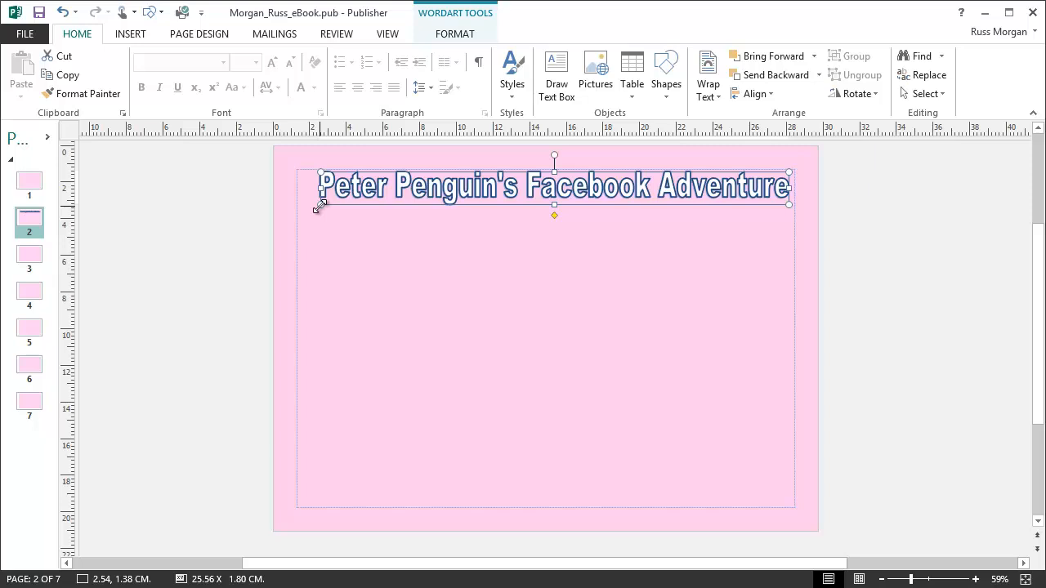
Step: Shrink the WordArt title to about 20.3 by 1.67 cm, undo the vertical stretch, and centre it along the page's upper margin
left_click_drag(319, 206, 413, 343)
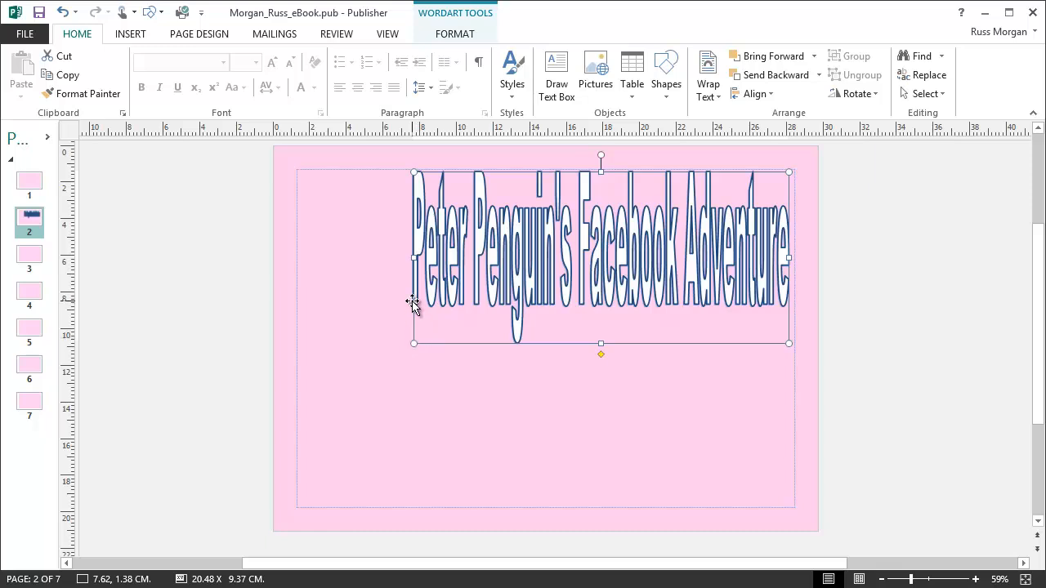
key("ctrl+z")
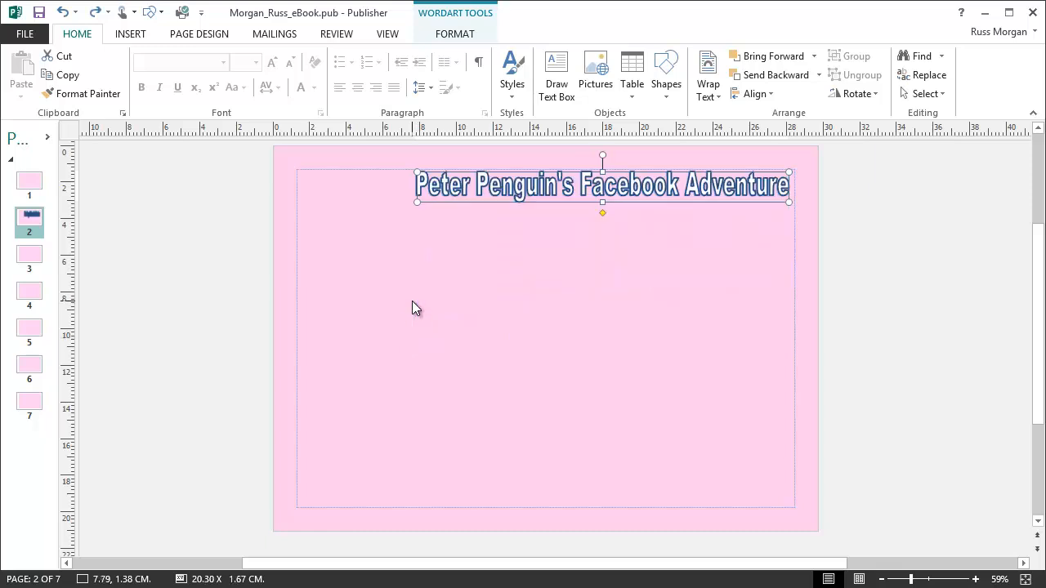
left_click_drag(648, 188, 581, 193)
left_click(605, 215)
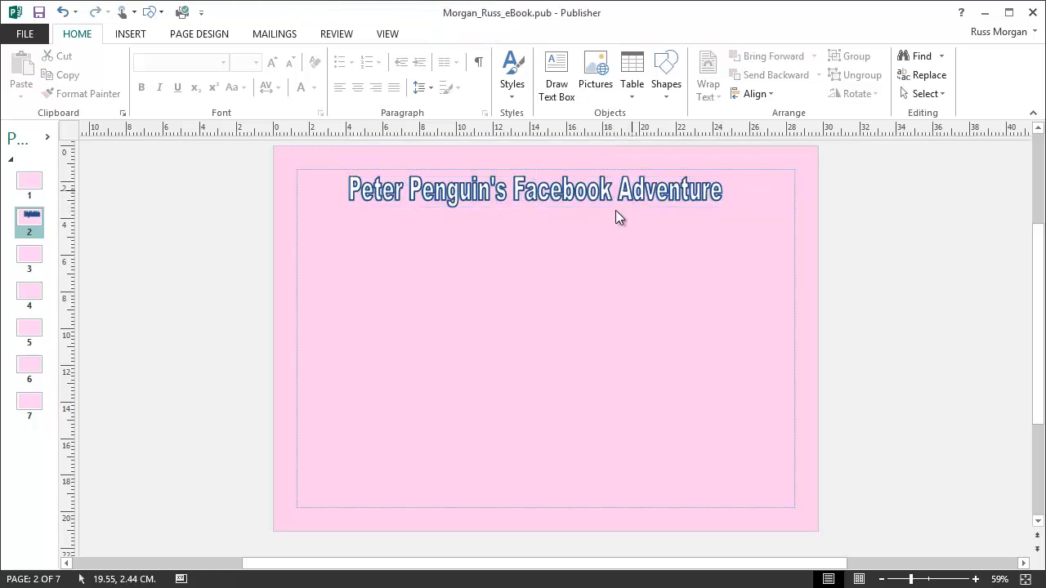
left_click(613, 194)
left_click_drag(613, 193, 627, 189)
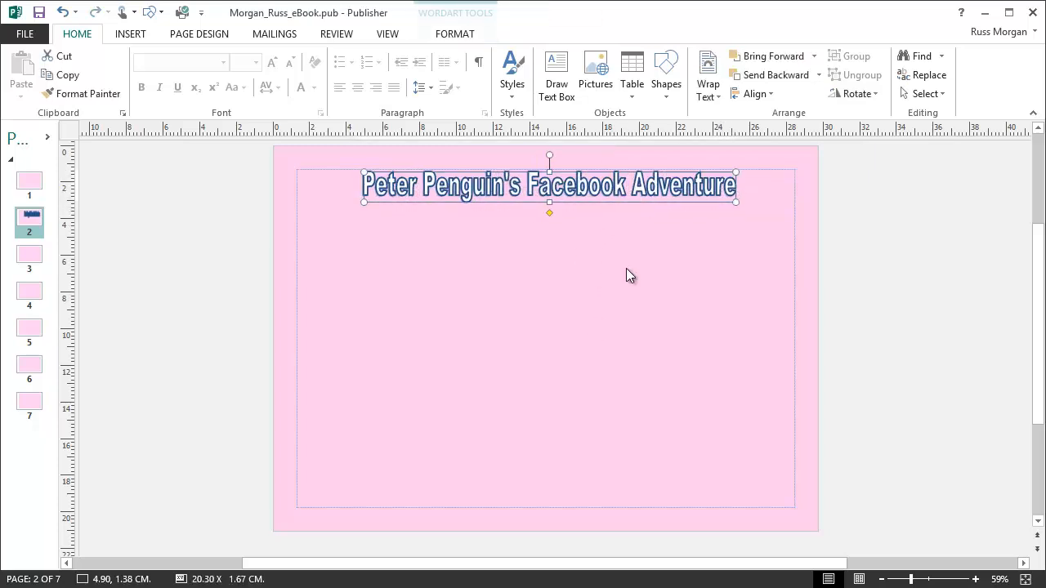
Step: Try the black plain style on the title, then apply the blue curved WordArt transform style instead
left_click(459, 36)
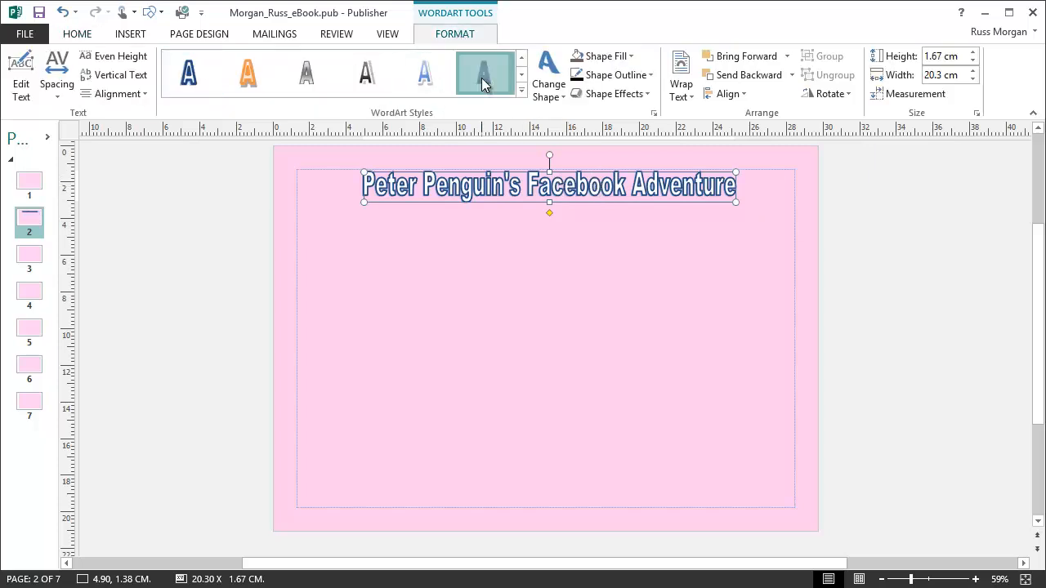
left_click(369, 78)
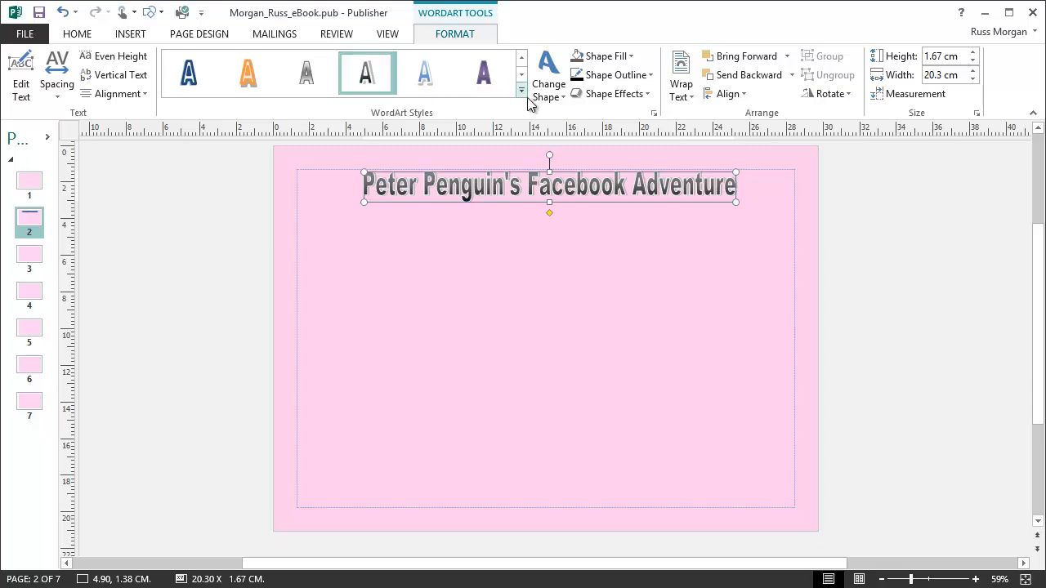
left_click(520, 90)
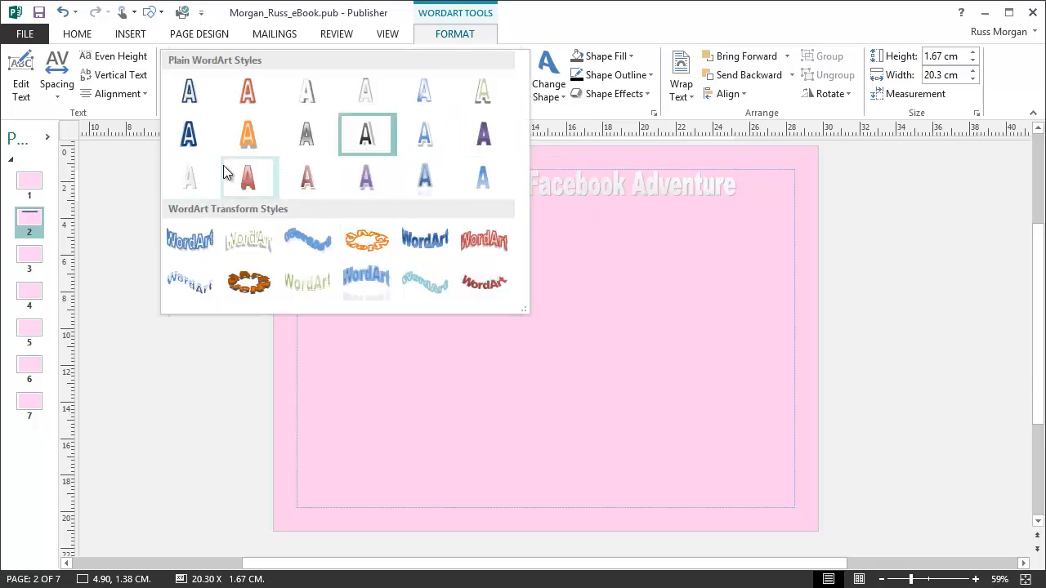
left_click(431, 243)
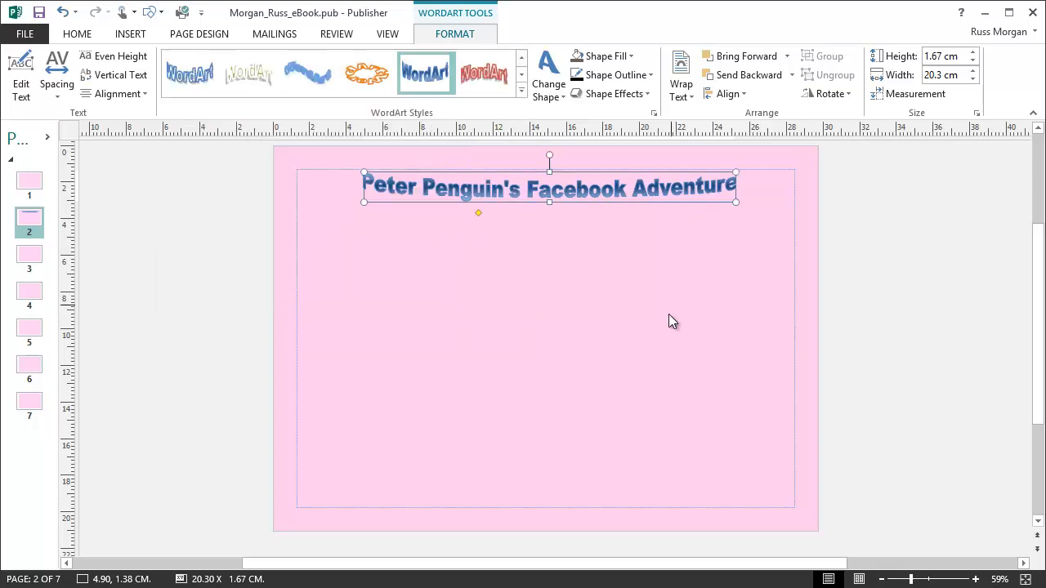
left_click(589, 301)
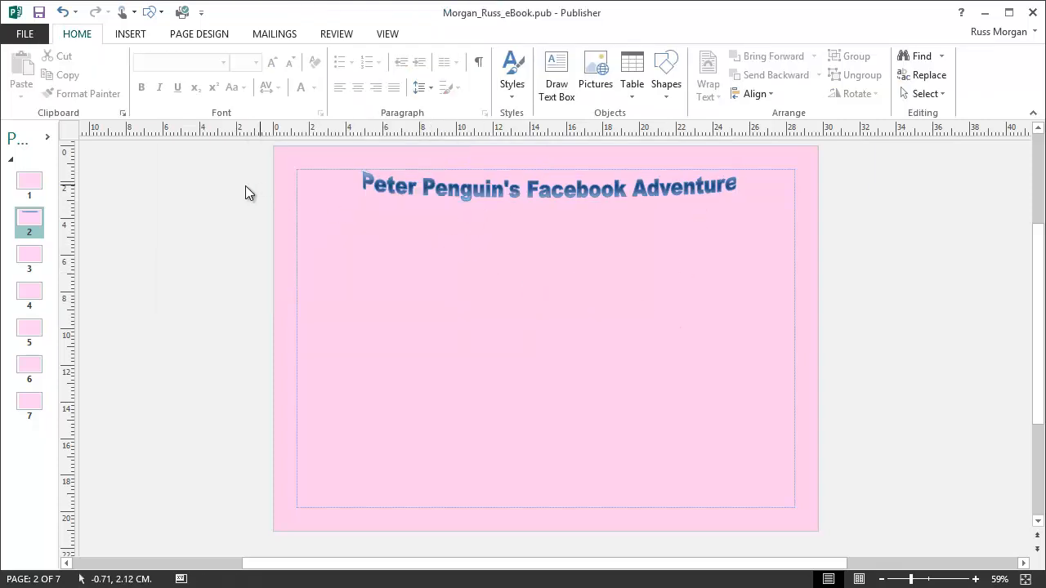
Step: Save the publication and go to page 1
left_click(38, 13)
left_click(29, 182)
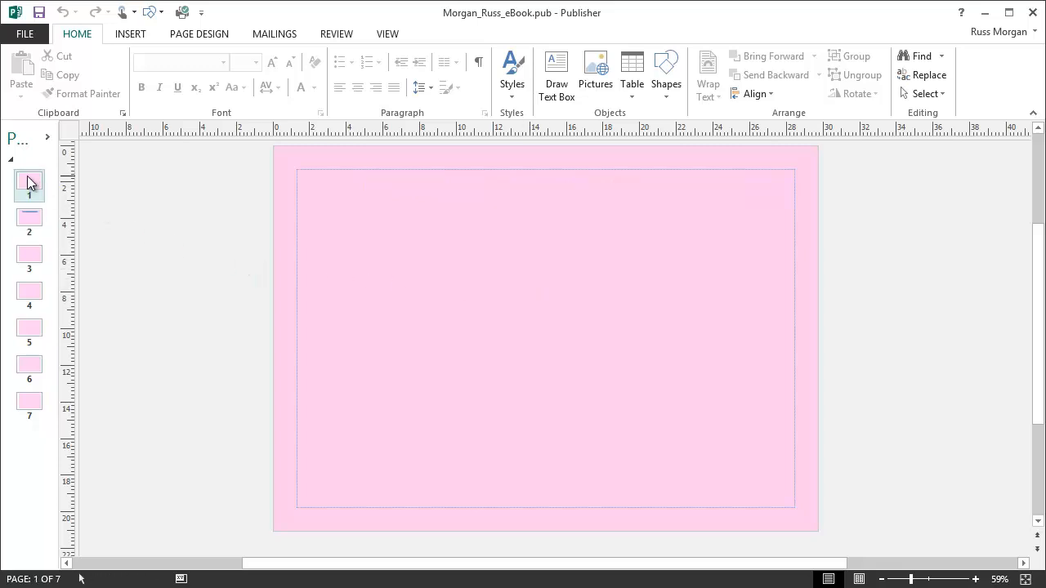
Step: Move the page with the WordArt title ahead of the blank first page and view the reordered pages
left_click(29, 214)
left_click(27, 200)
left_click(26, 217)
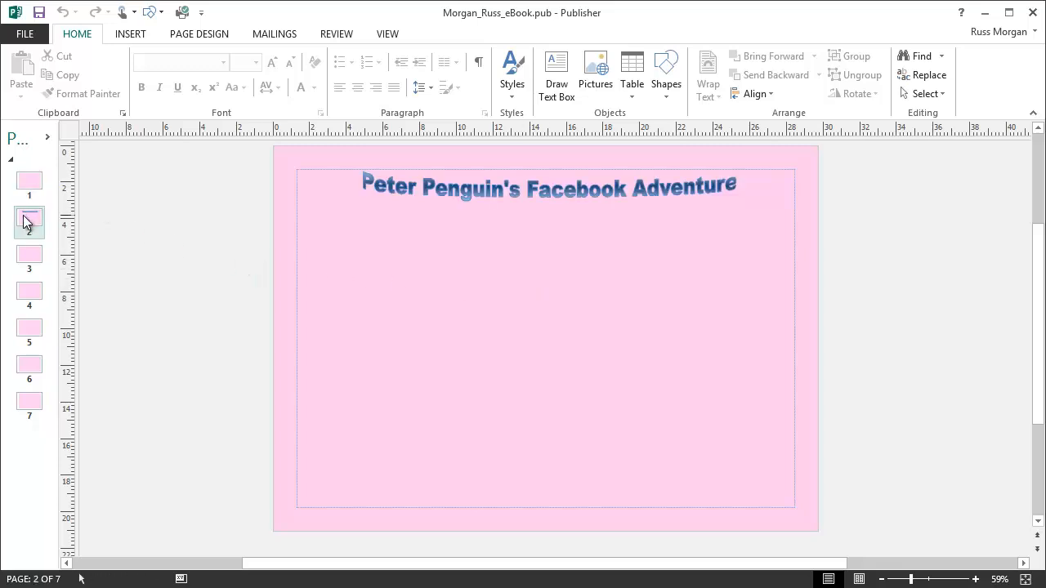
left_click(24, 201)
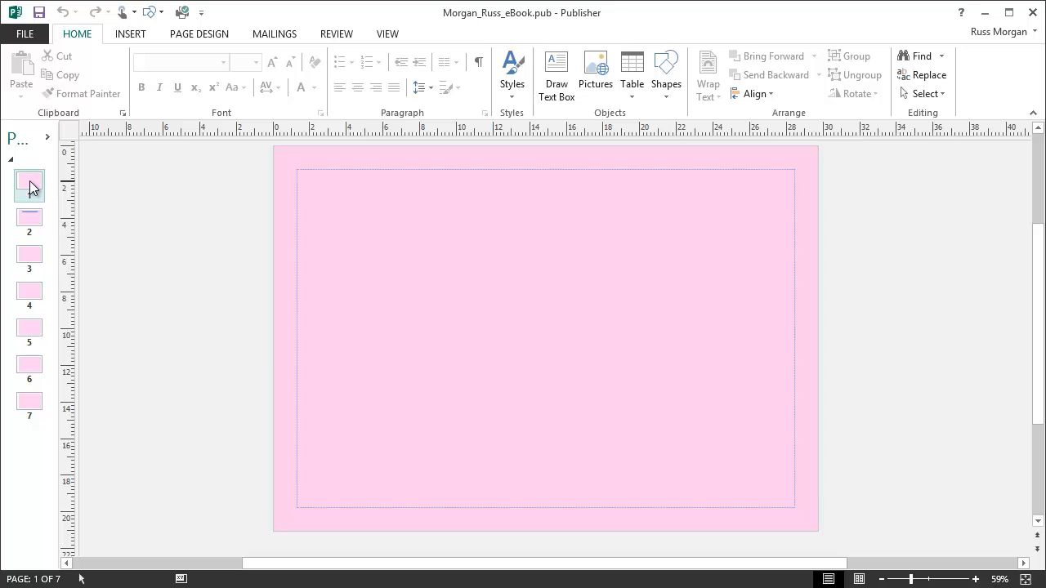
left_click(30, 217)
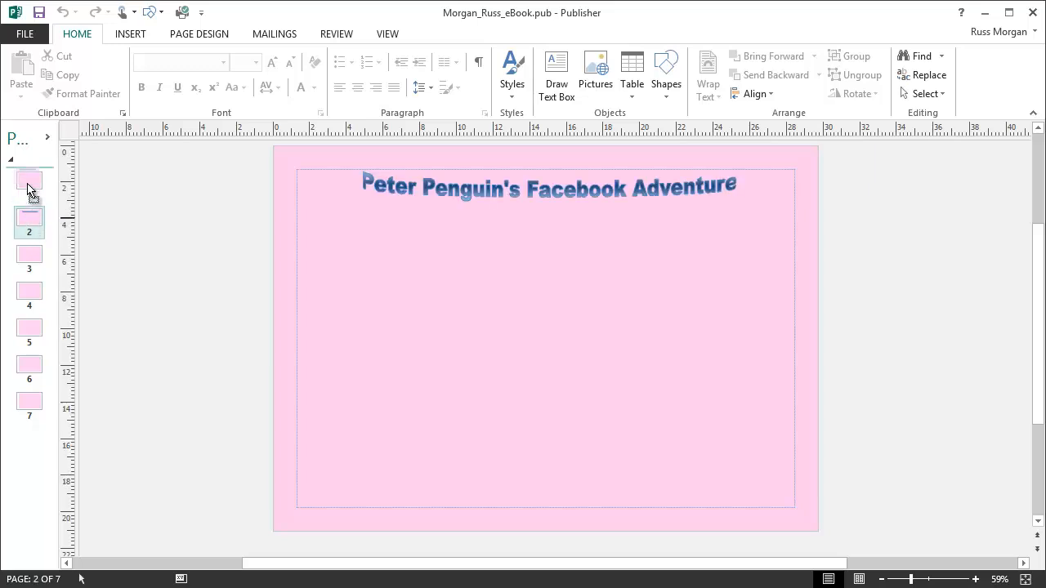
left_click(28, 183)
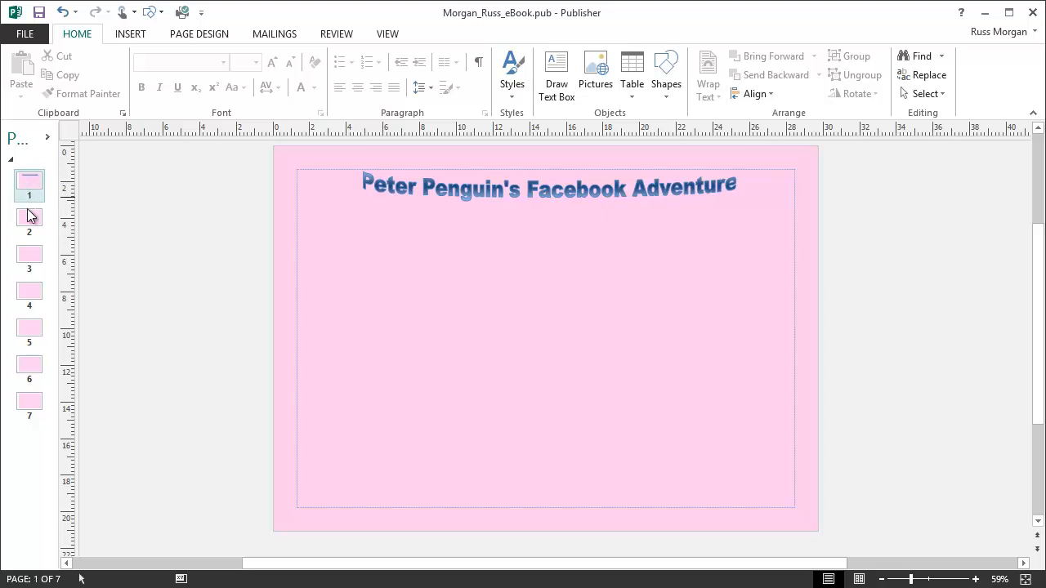
left_click(29, 214)
left_click(28, 185)
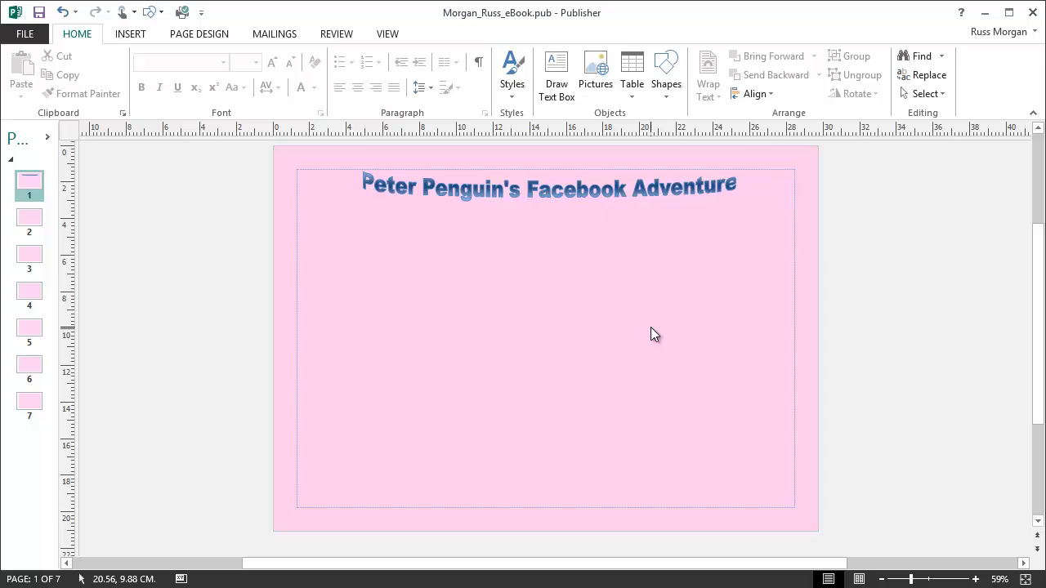
Step: Draw a text box about 6.39 by 3.30 cm on page 1, below the WordArt title
left_click(133, 34)
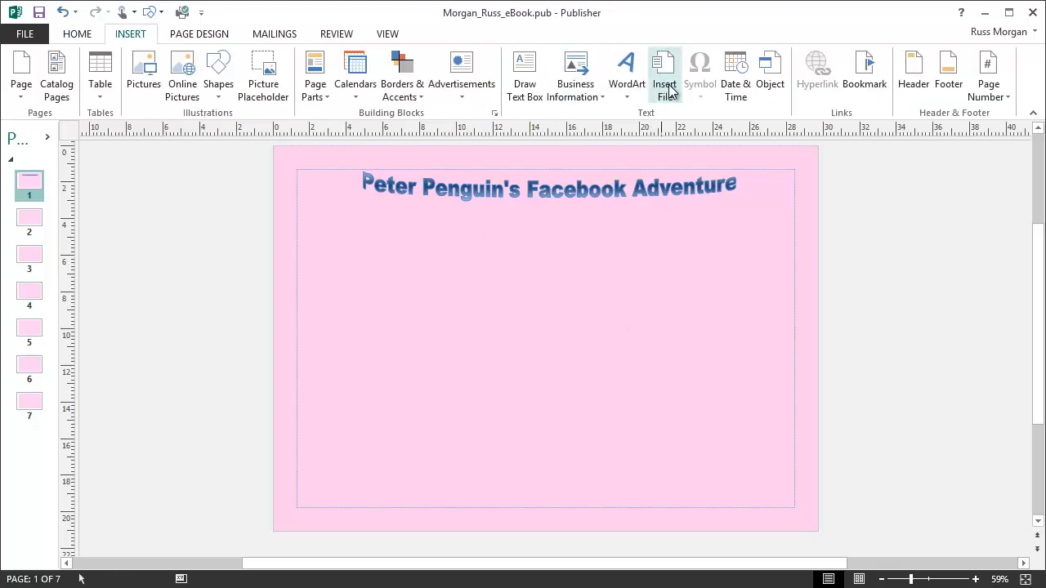
left_click(525, 88)
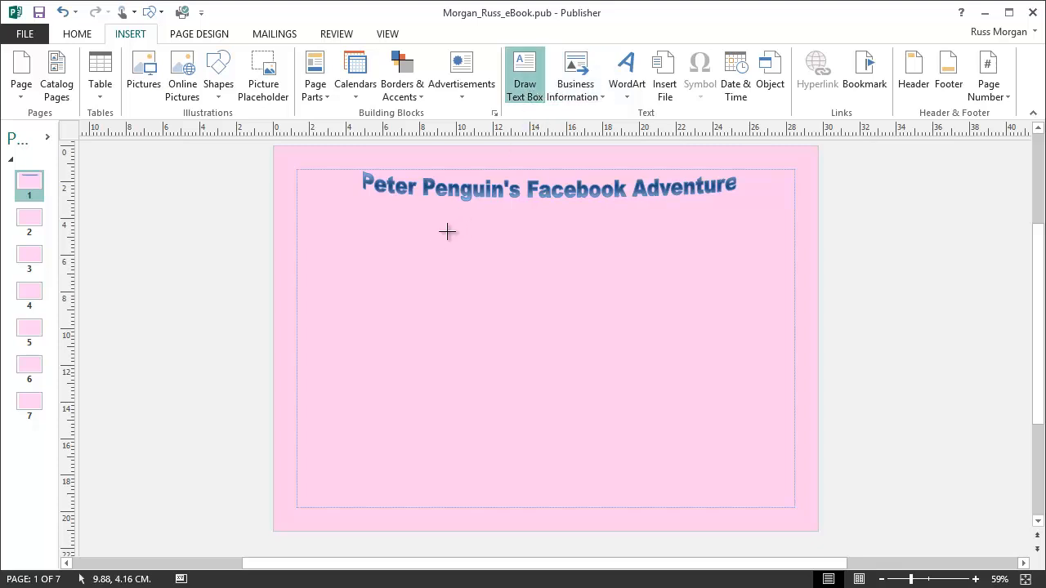
mouse_move(438, 227)
left_mouse_down()
mouse_move(493, 275)
mouse_move(564, 298)
left_mouse_up()
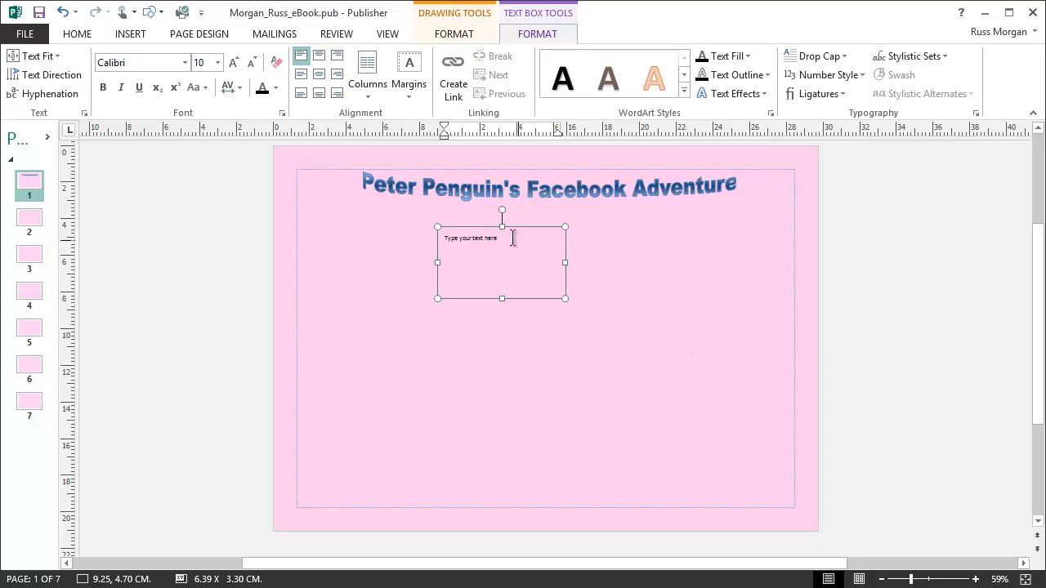
Step: Enlarge the text box's placeholder text to 22 pt
triple_click(448, 237)
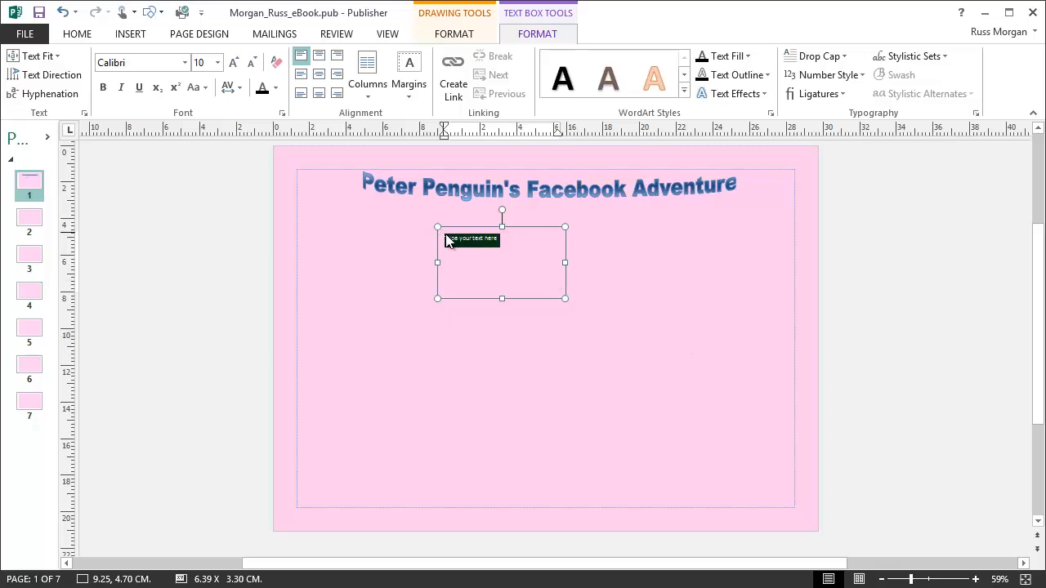
left_click(233, 63)
left_click(233, 63)
left_click(234, 63)
left_click(233, 63)
left_click(234, 63)
left_click(234, 63)
left_click(234, 63)
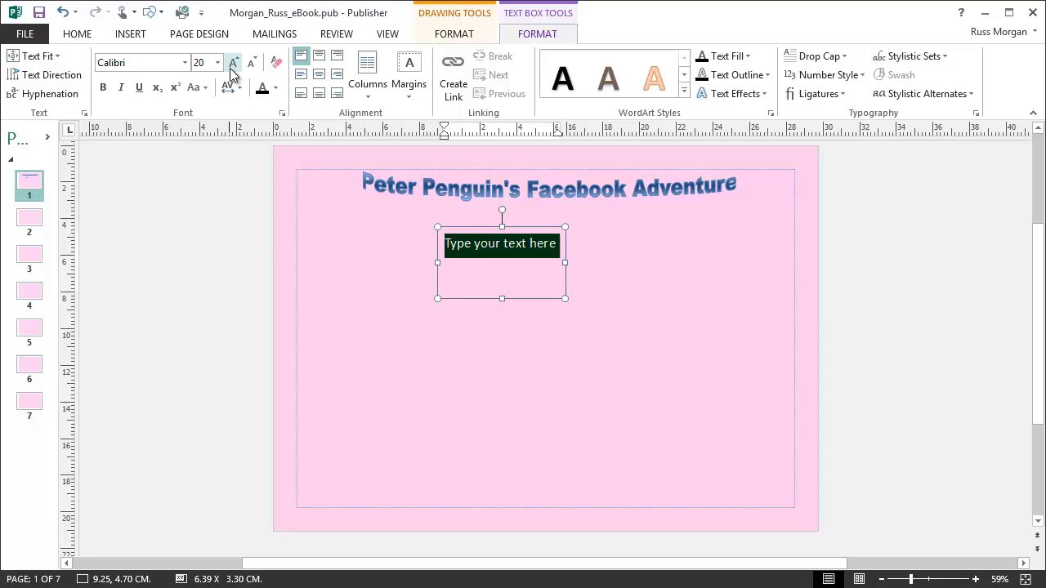
Step: Colour the text box's placeholder text red and deselect the box
left_click(276, 87)
left_click(277, 215)
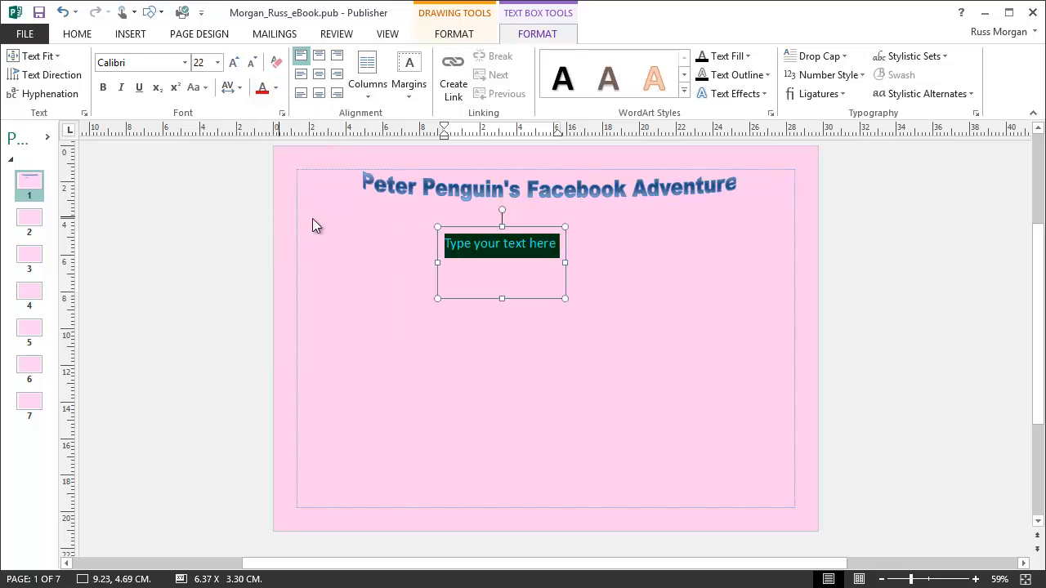
left_click(700, 351)
left_click(536, 243)
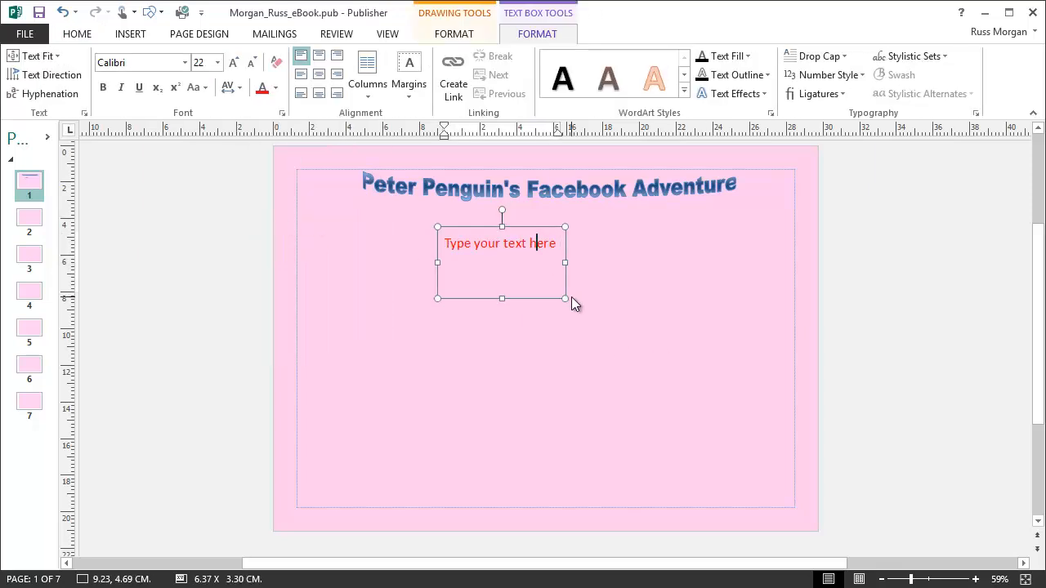
left_click(673, 330)
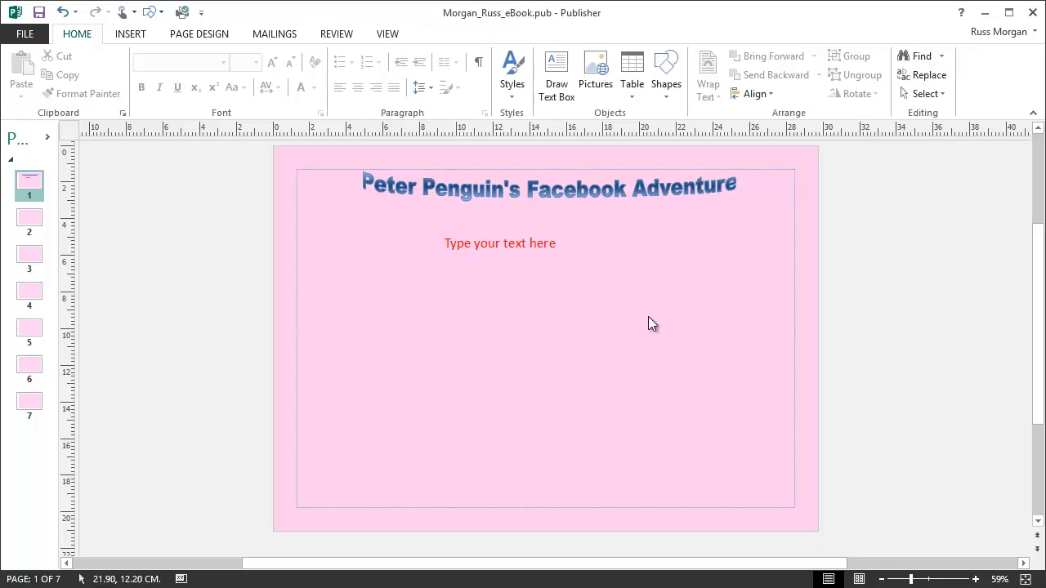
Step: Move the text box around page 1, ending near the right margin at about 21.71, 6.29 cm, and deselect it
left_click(536, 242)
left_click_drag(545, 229, 676, 278)
left_click(563, 381)
left_click(403, 285)
left_click(678, 411)
left_click(687, 295)
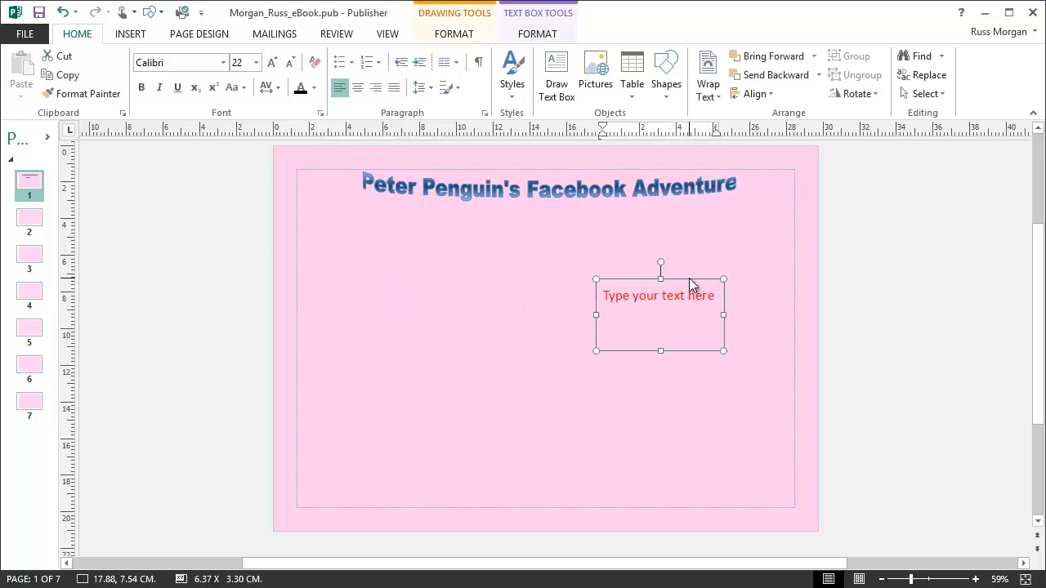
left_click(742, 302)
left_click(675, 297)
left_click_drag(684, 281, 759, 257)
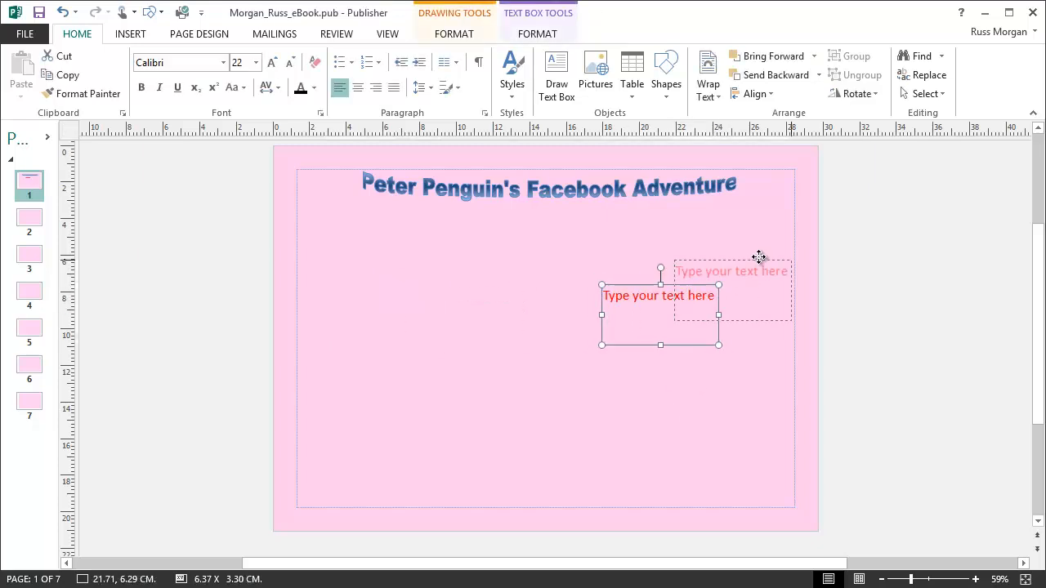
left_click(644, 378)
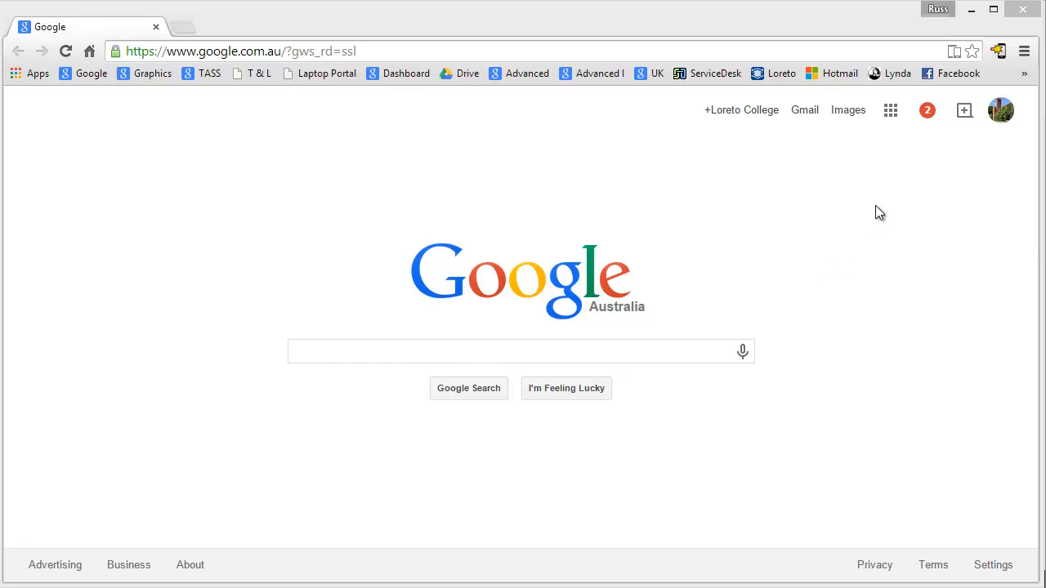
Step: Switch to the browser and search Google Images for "penguin cartoon filetype:png"
left_click(846, 115)
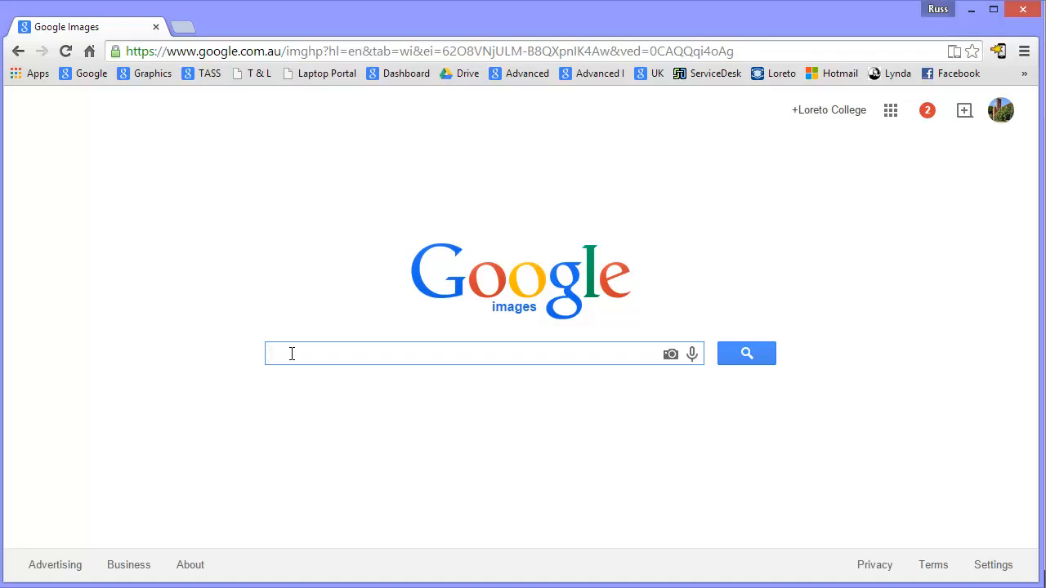
type("pengui")
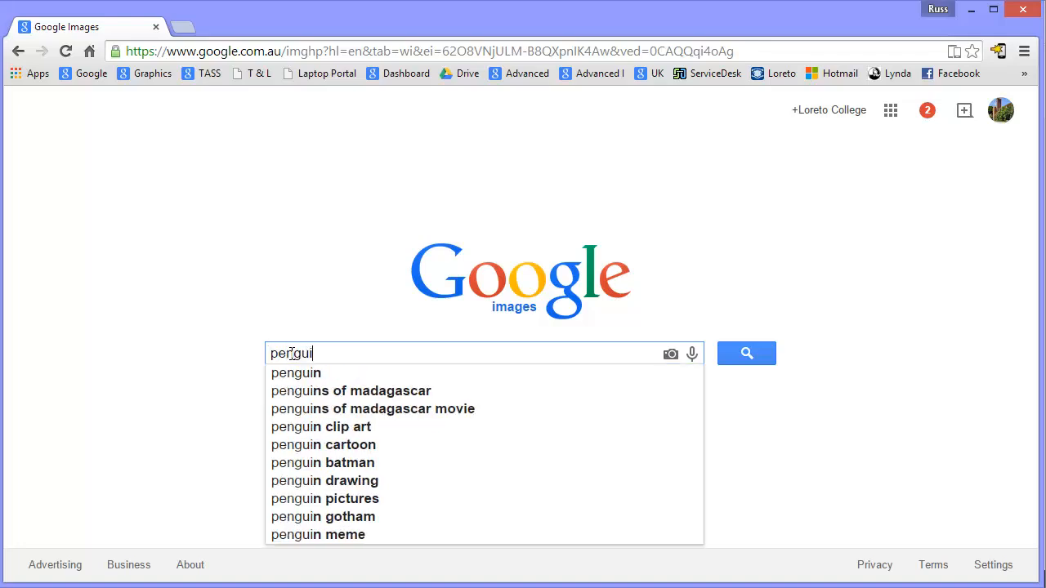
type("n cartoo")
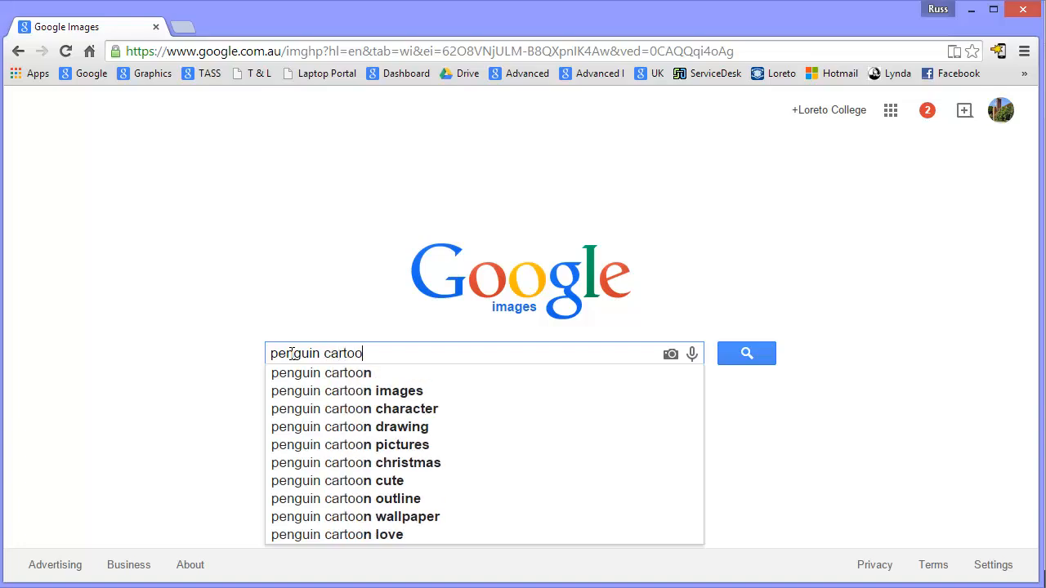
type("n ")
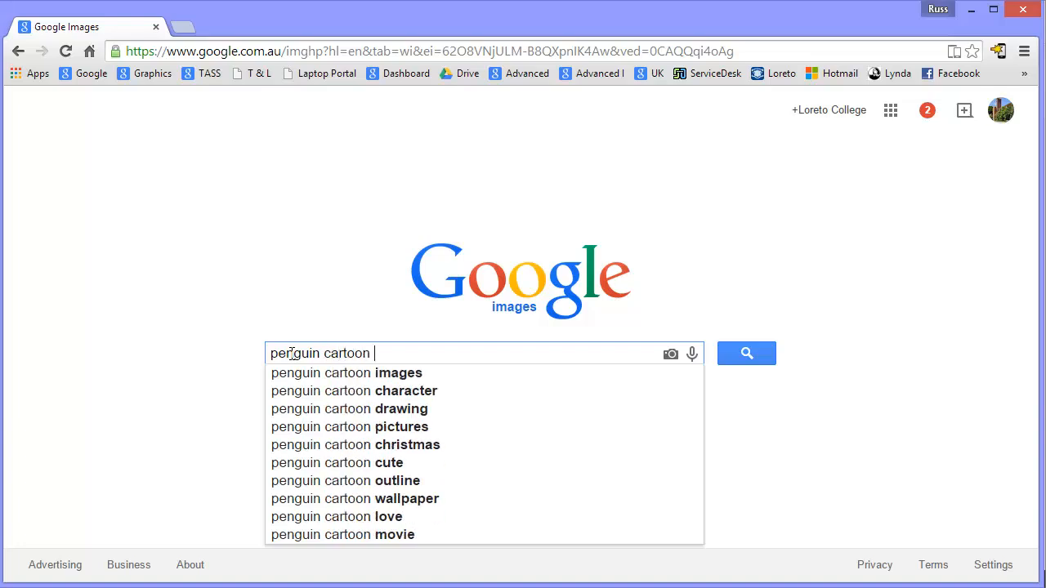
type("filetype:png")
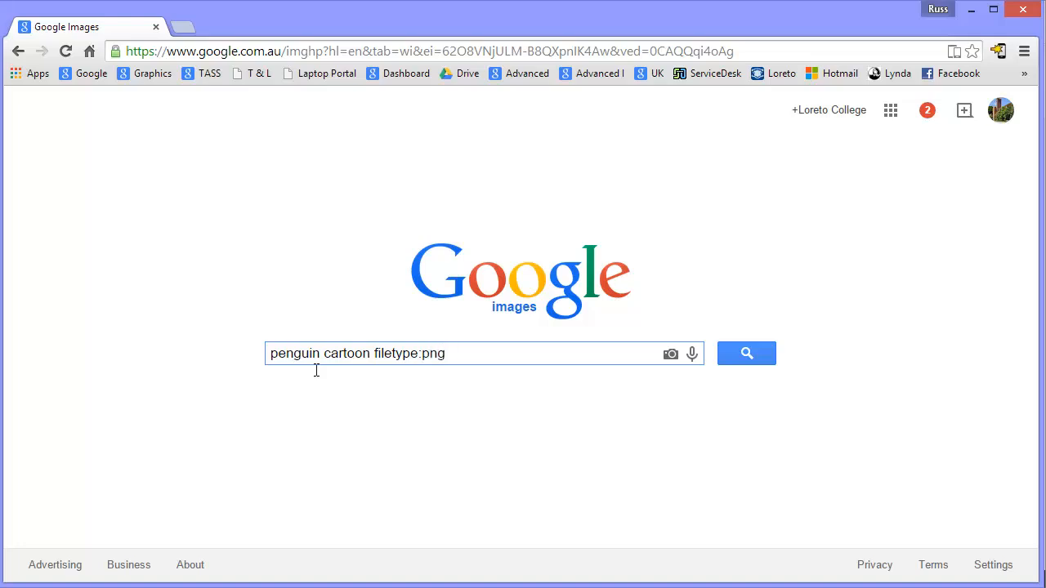
left_click(749, 356)
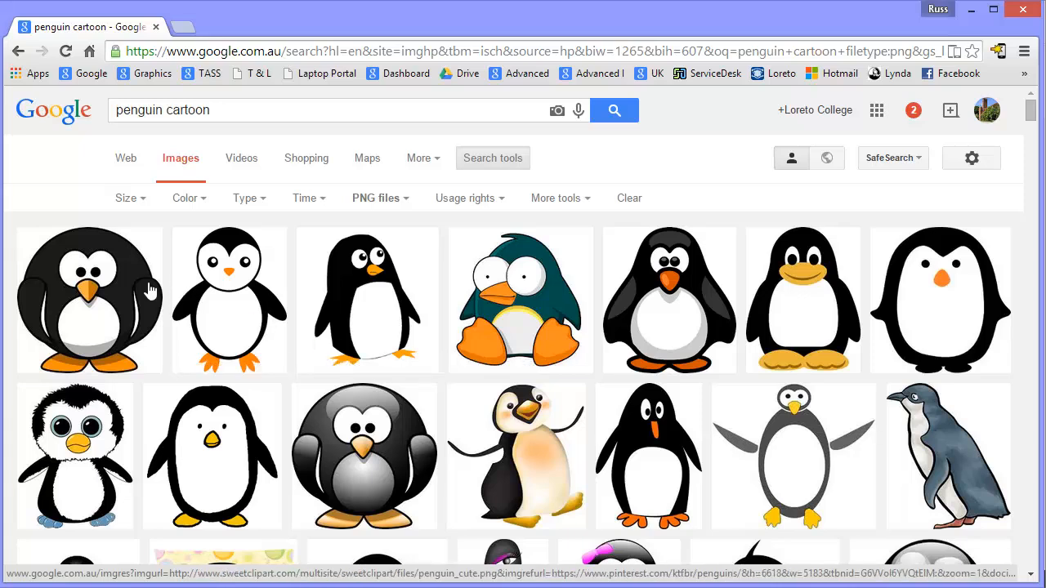
Step: Preview the first three penguin results, choose the transparent penguin_cute.png and view that image at full size
left_click(111, 286)
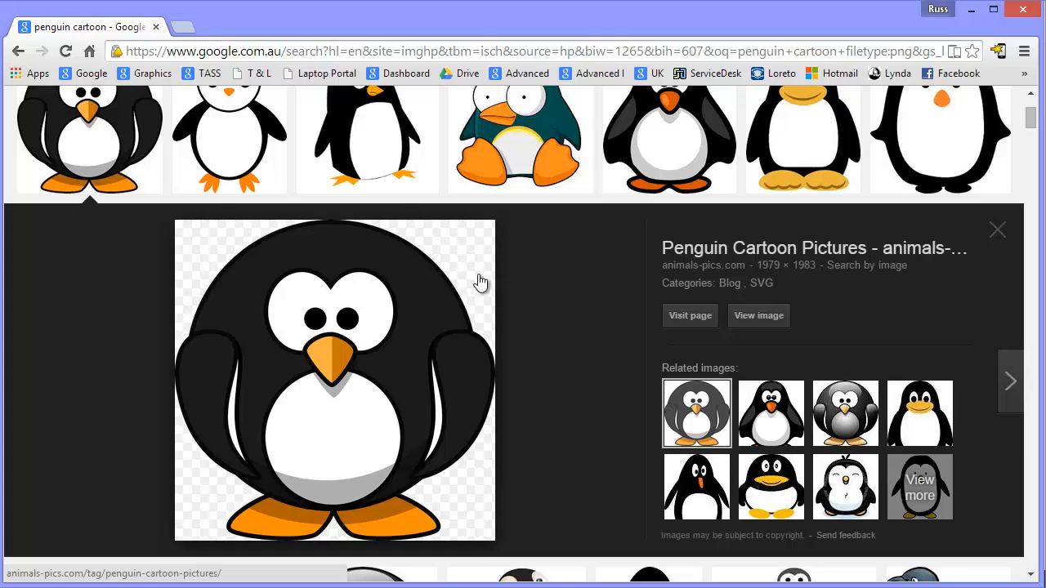
left_click(238, 137)
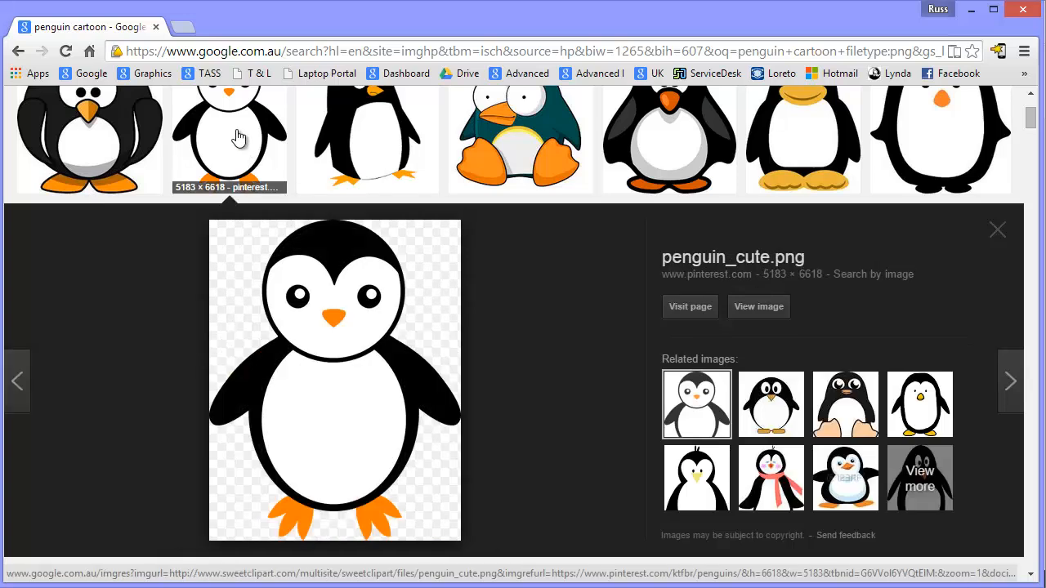
left_click(389, 139)
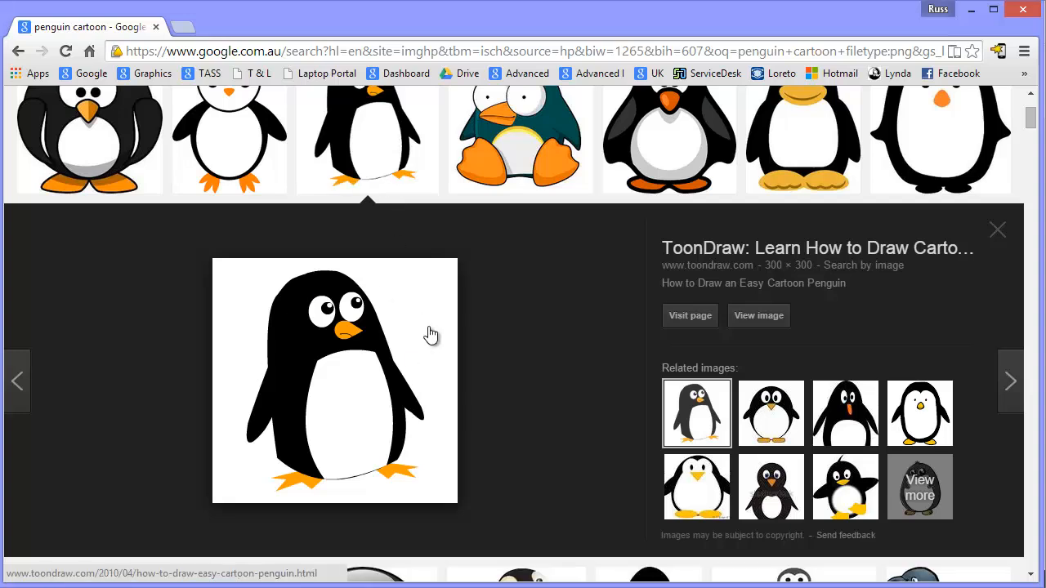
left_click(237, 148)
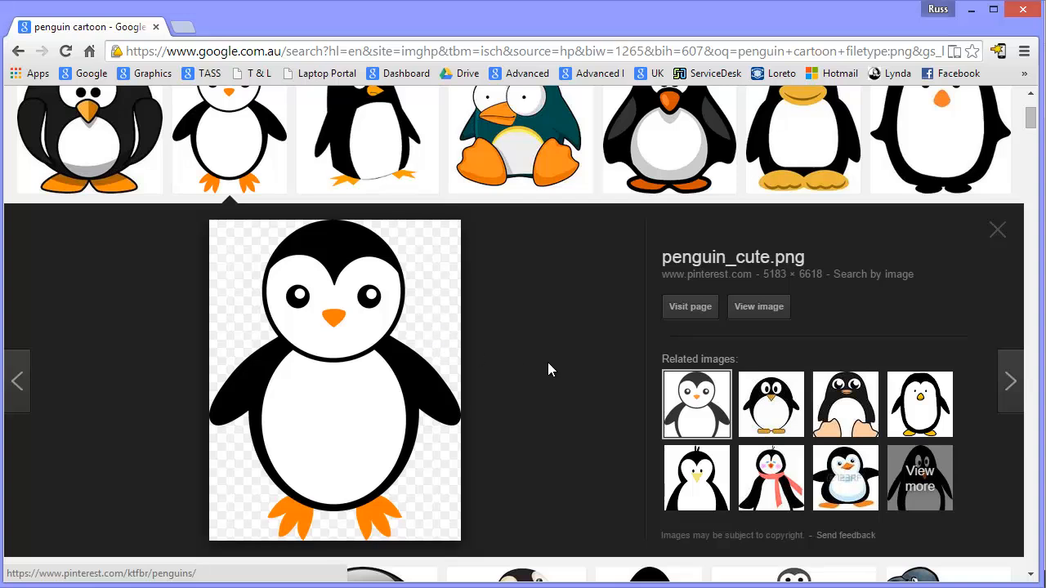
left_click(756, 311)
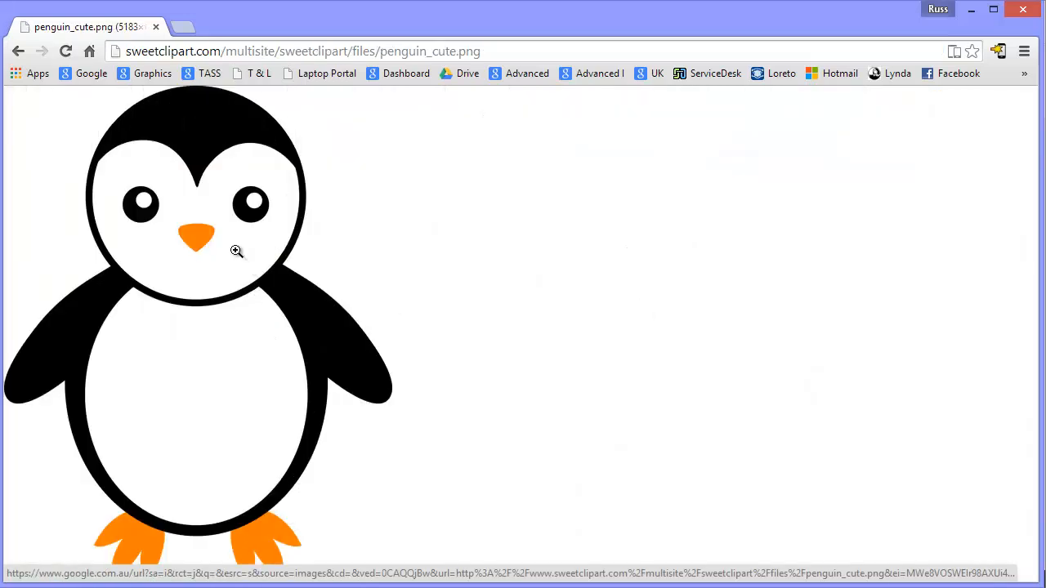
Step: Save the penguin image as the PNG file penguin_cute in the eBook folder within Digital Tech
right_click(236, 250)
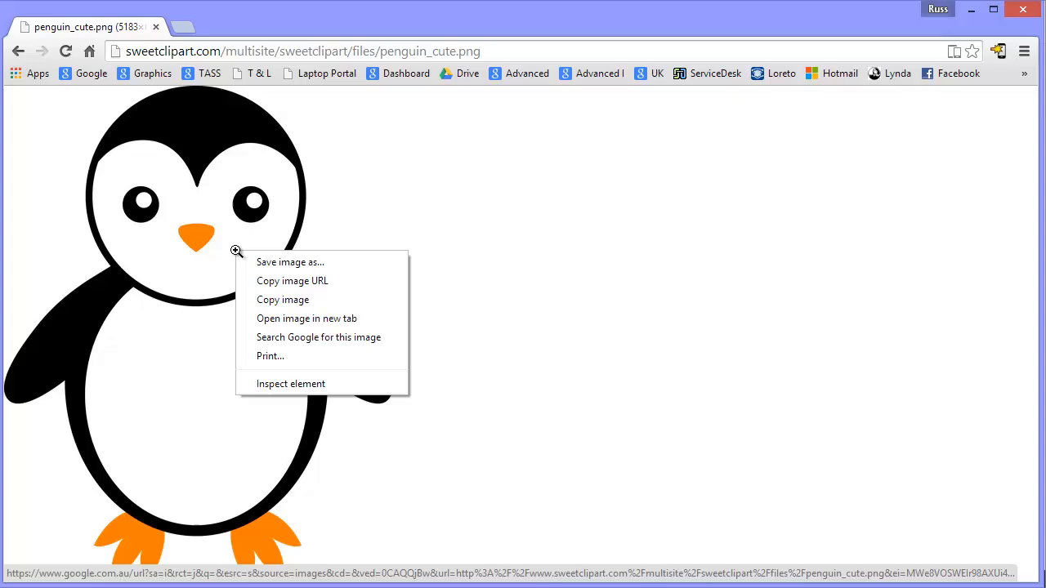
left_click(296, 263)
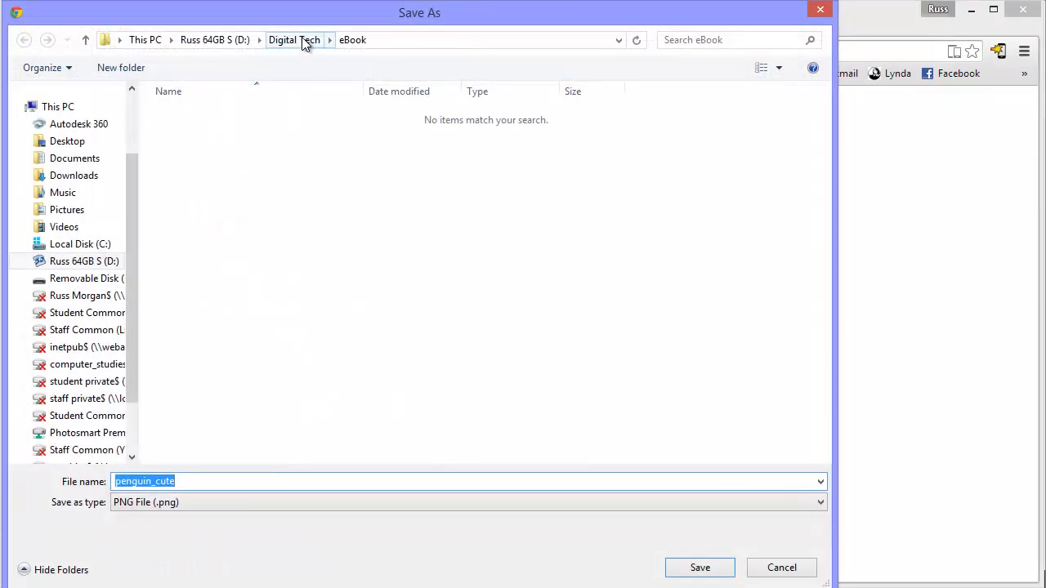
left_click(301, 40)
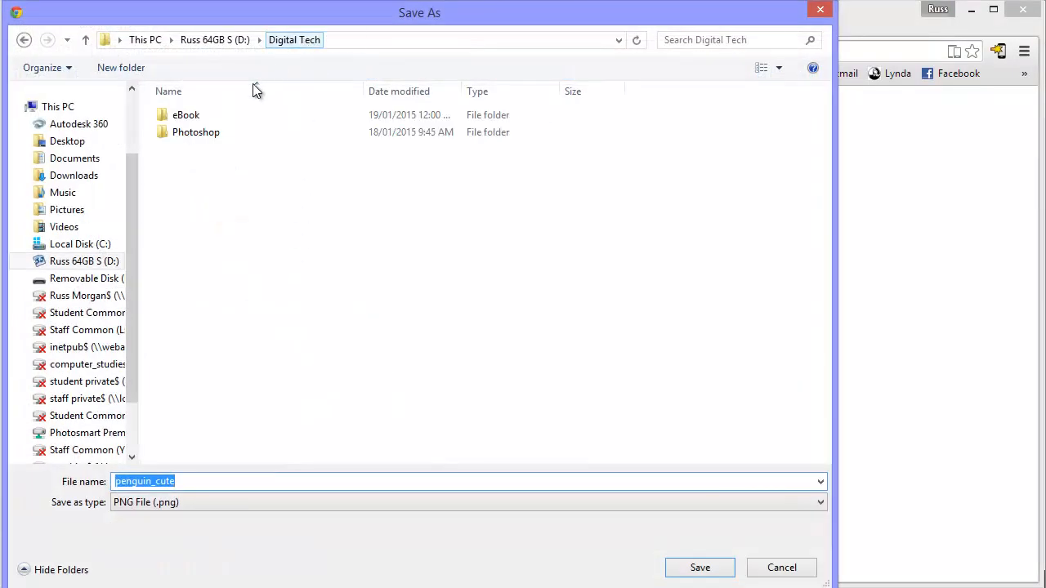
double_click(191, 117)
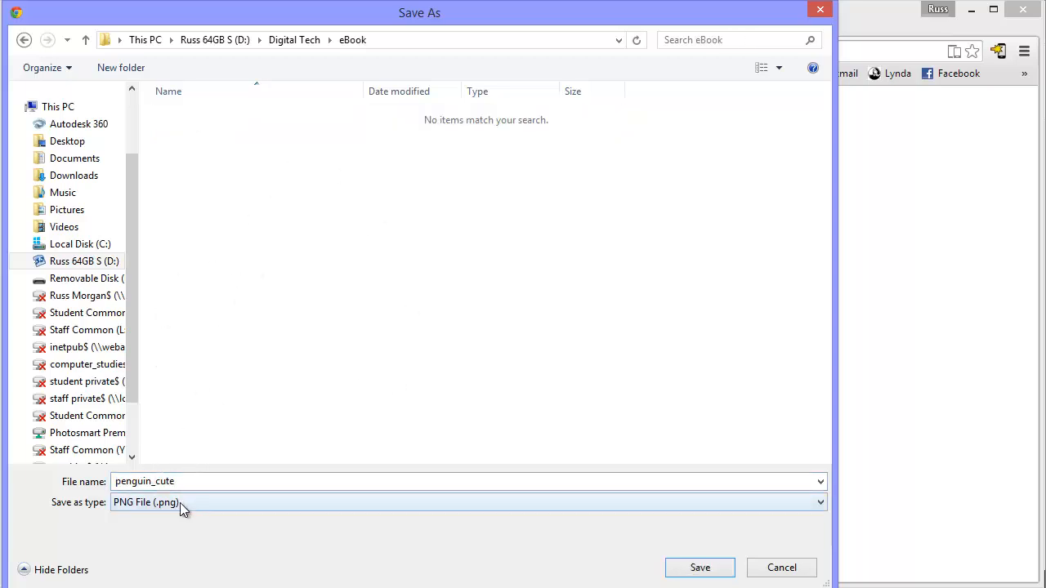
left_click(701, 569)
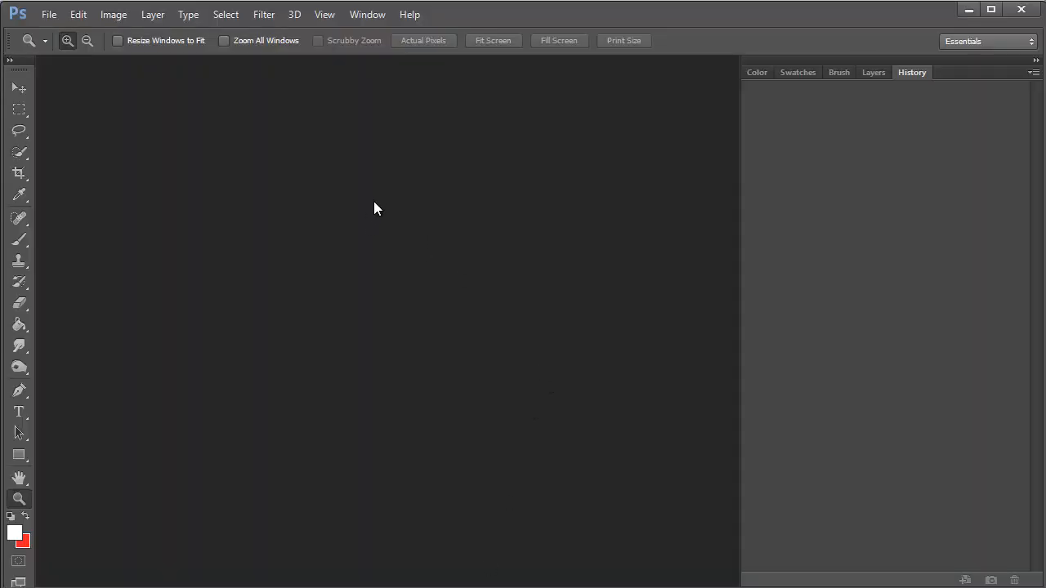
Step: Switch to Photoshop and open penguin_cute.png from the eBook folder
key("ctrl+o")
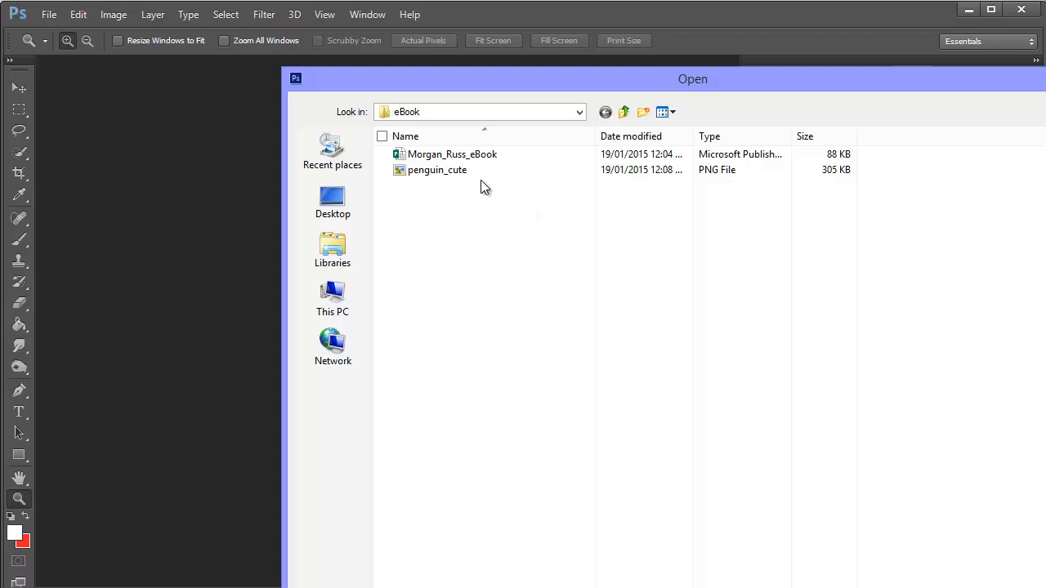
left_click(435, 171)
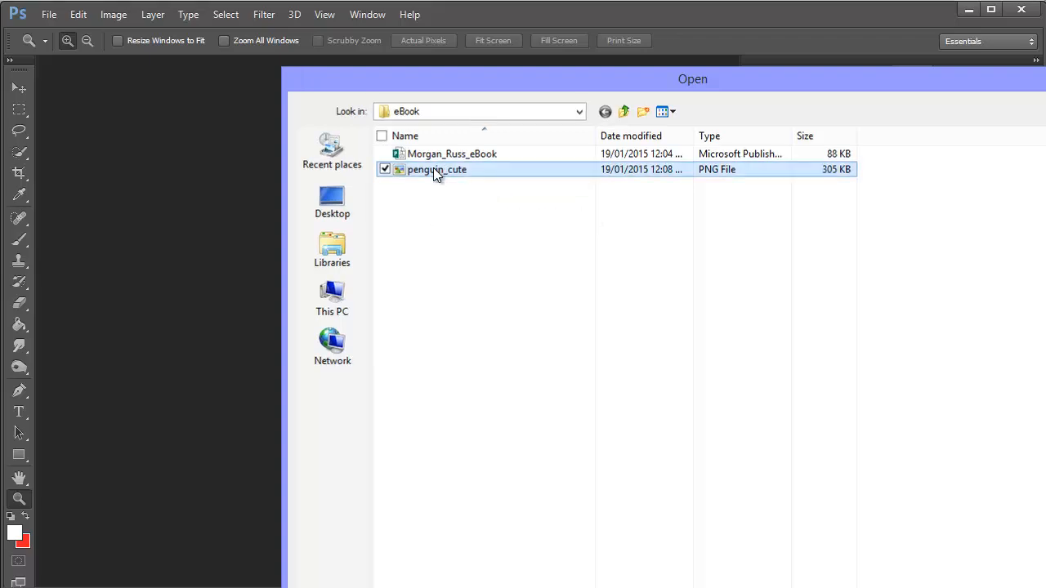
double_click(434, 170)
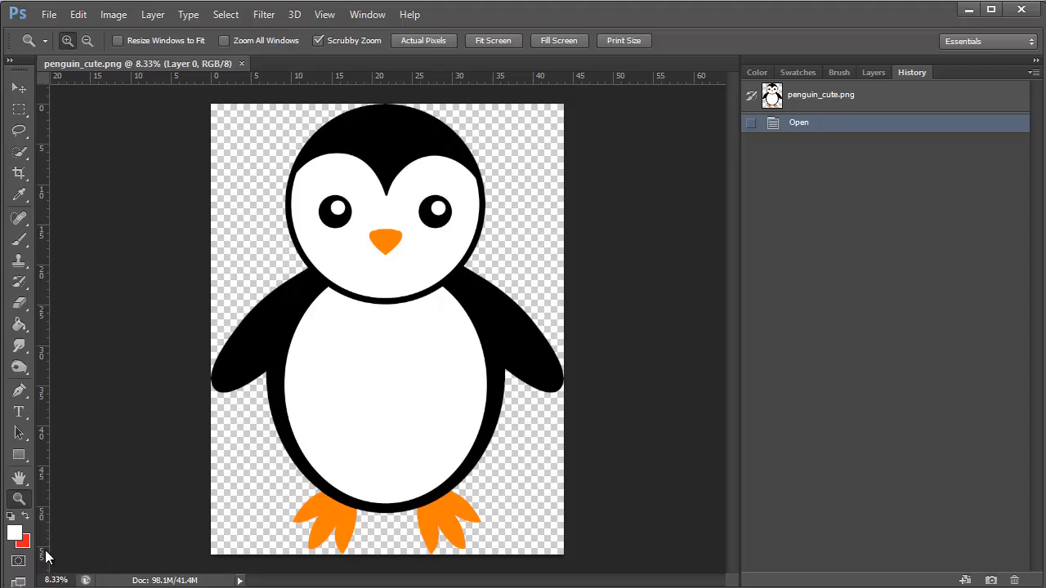
Step: View the penguin at actual pixels and resize the image to 400 pixels wide with proportions constrained
double_click(19, 500)
left_click_drag(478, 581, 341, 567)
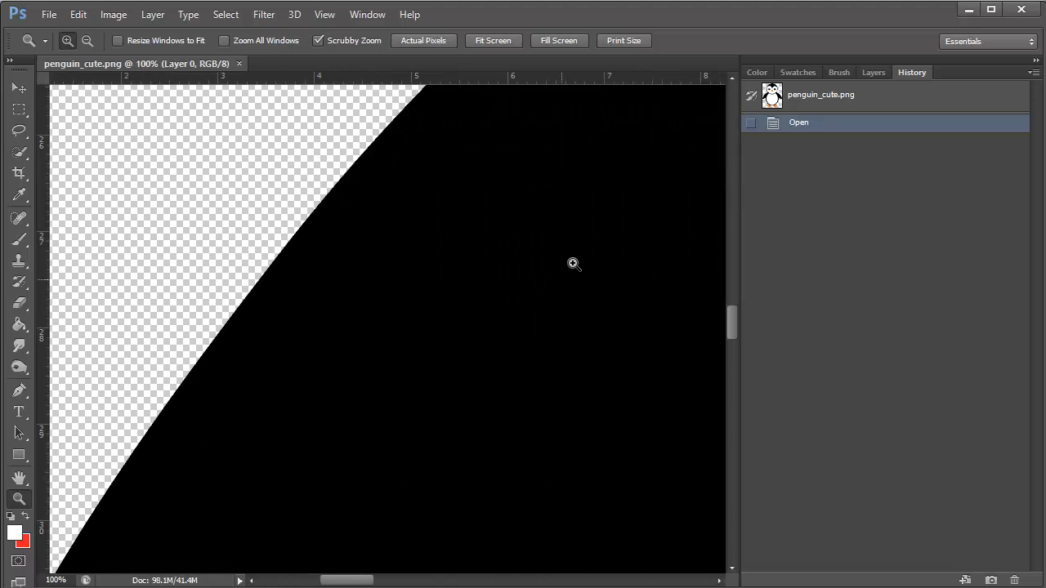
key("space")
left_click_drag(612, 158, 321, 355)
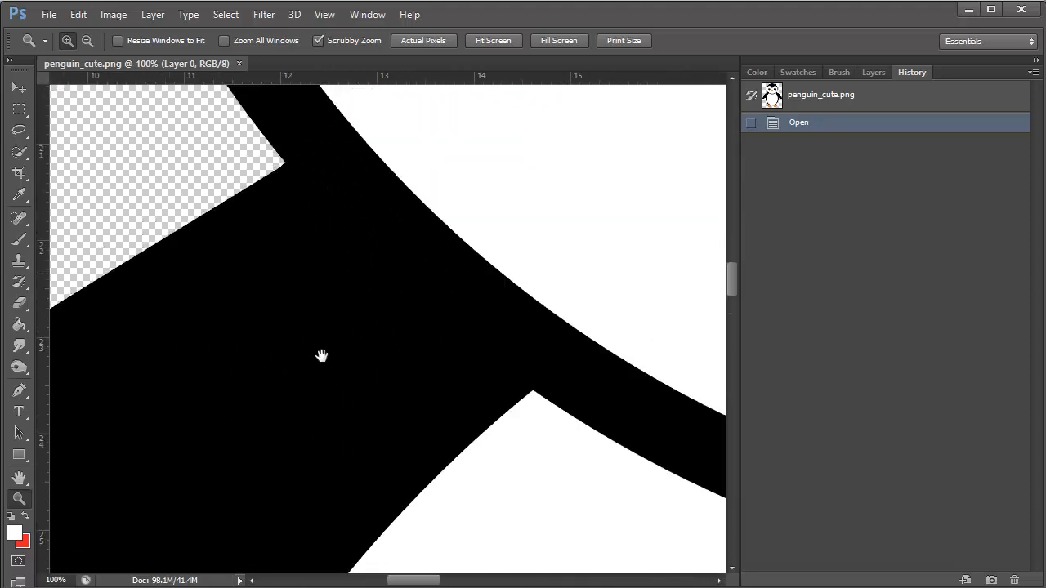
left_click_drag(477, 172, 210, 431)
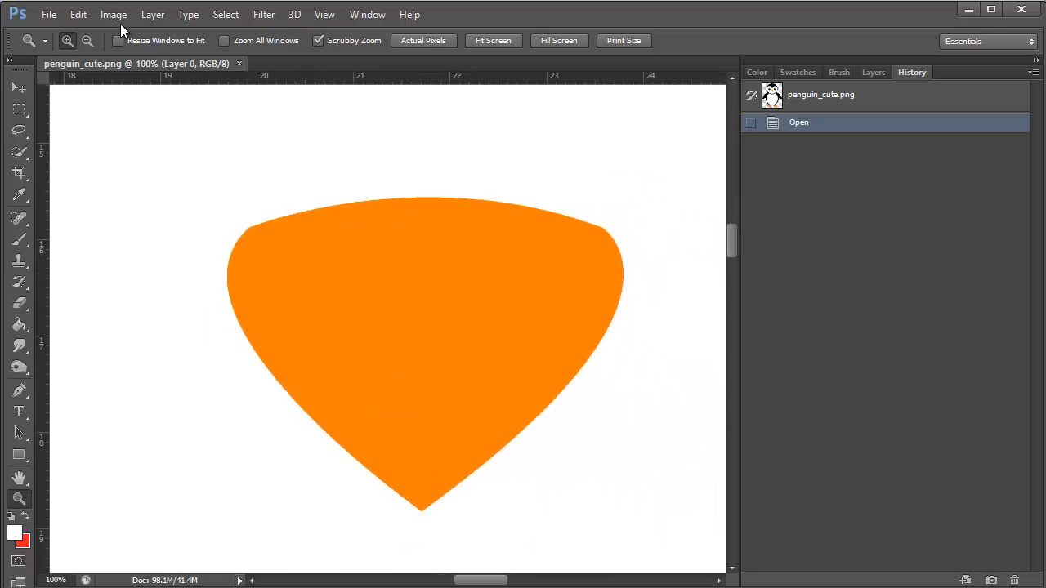
left_click(116, 16)
left_click(132, 133)
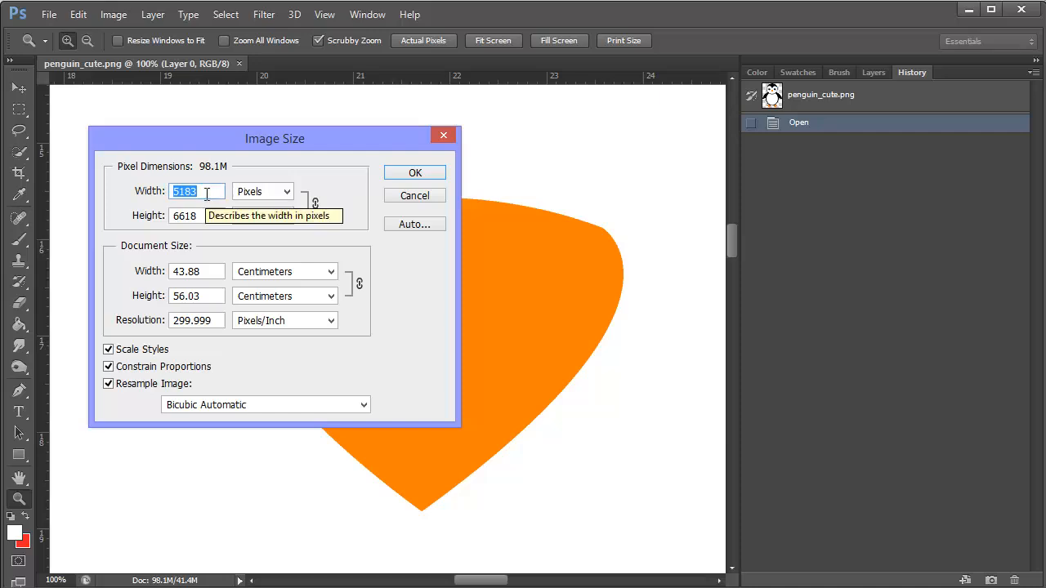
type("400")
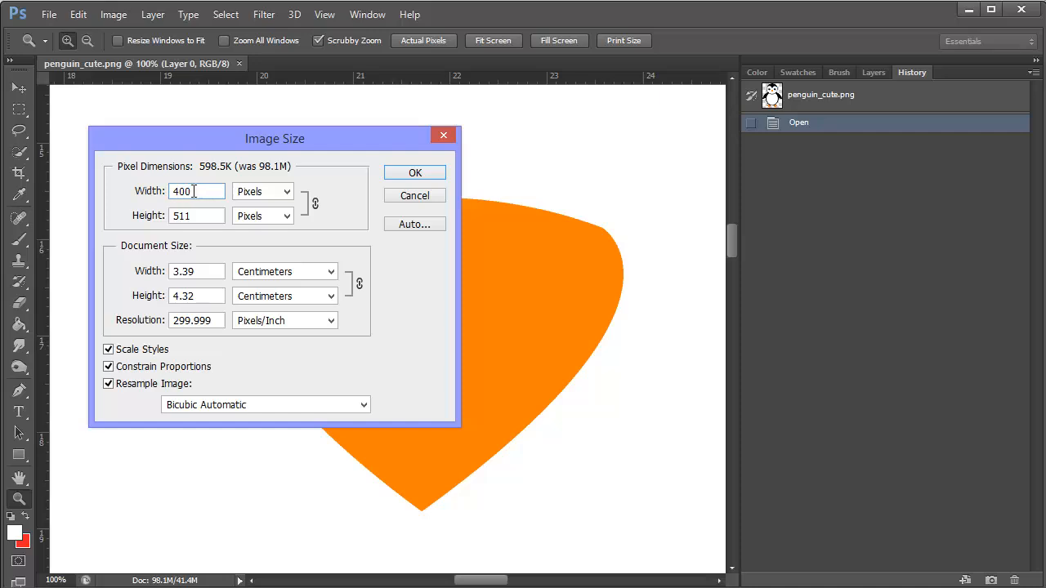
left_click(416, 174)
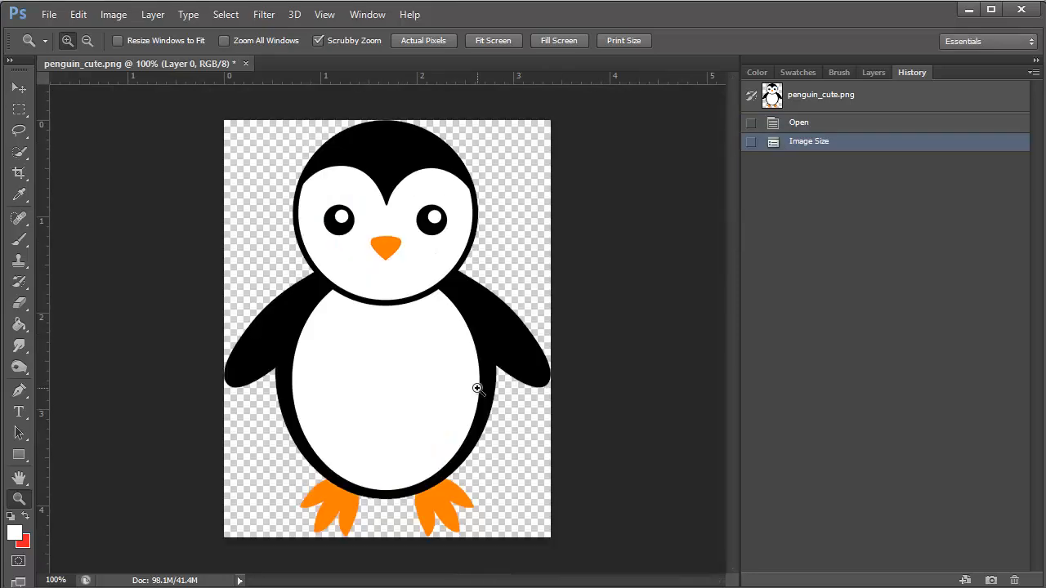
Step: Save a copy of the resized image as the PNG penguin_cute_small in the eBook folder, with Smallest / Slow compression and no interlacing
left_click(49, 14)
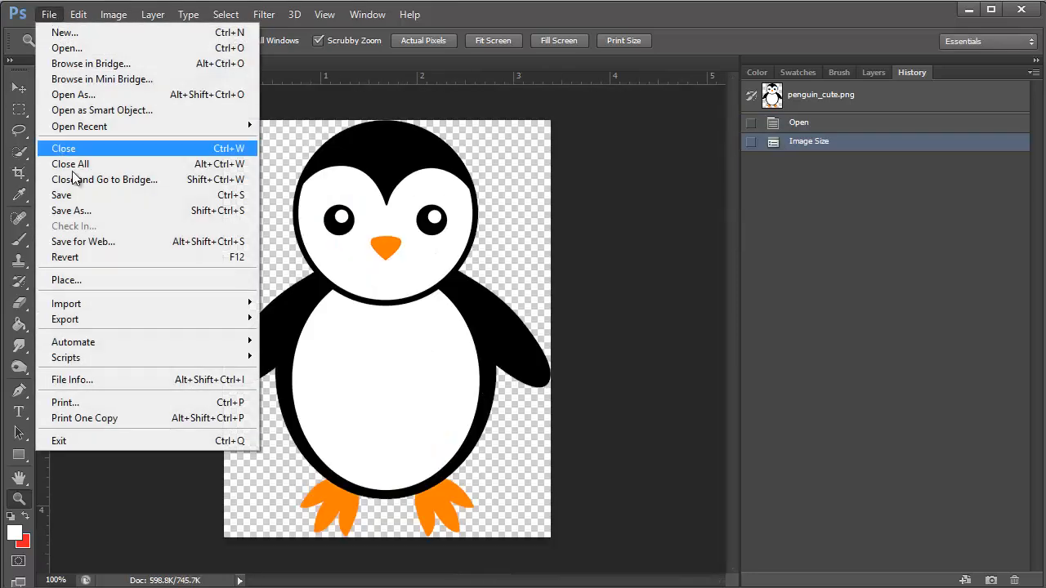
left_click(84, 207)
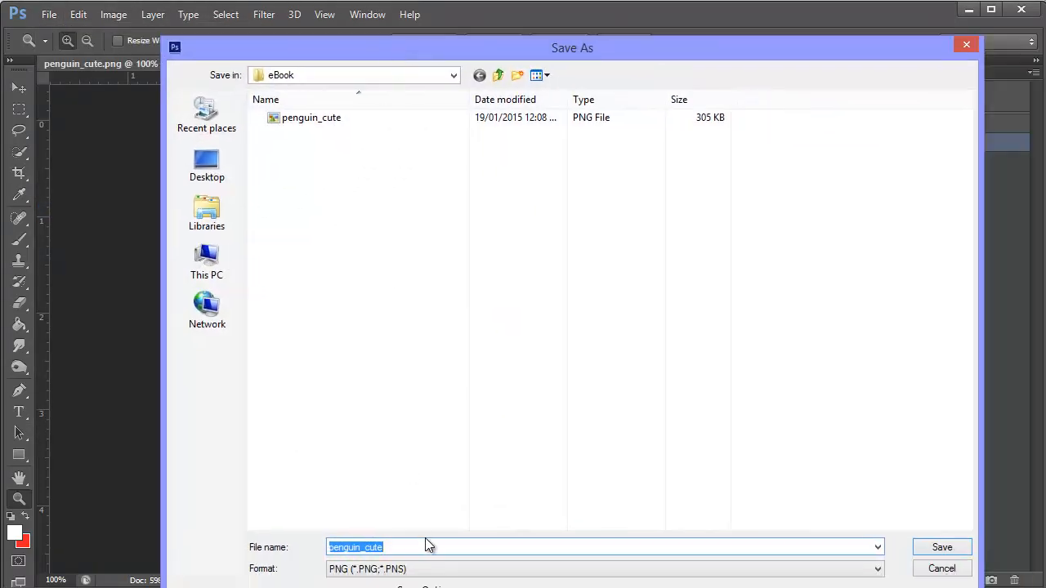
left_click_drag(488, 49, 467, 28)
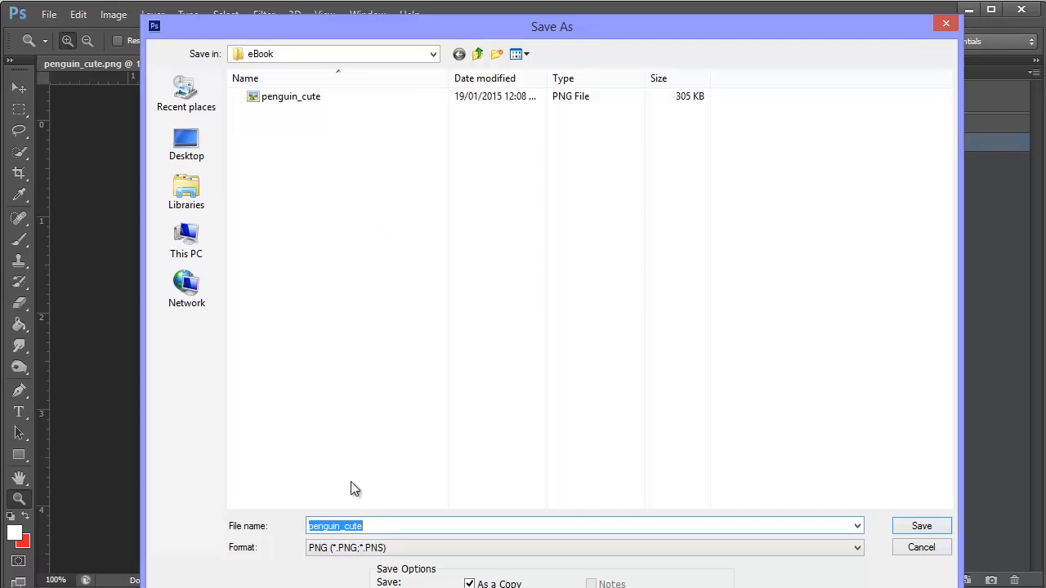
left_click(376, 529)
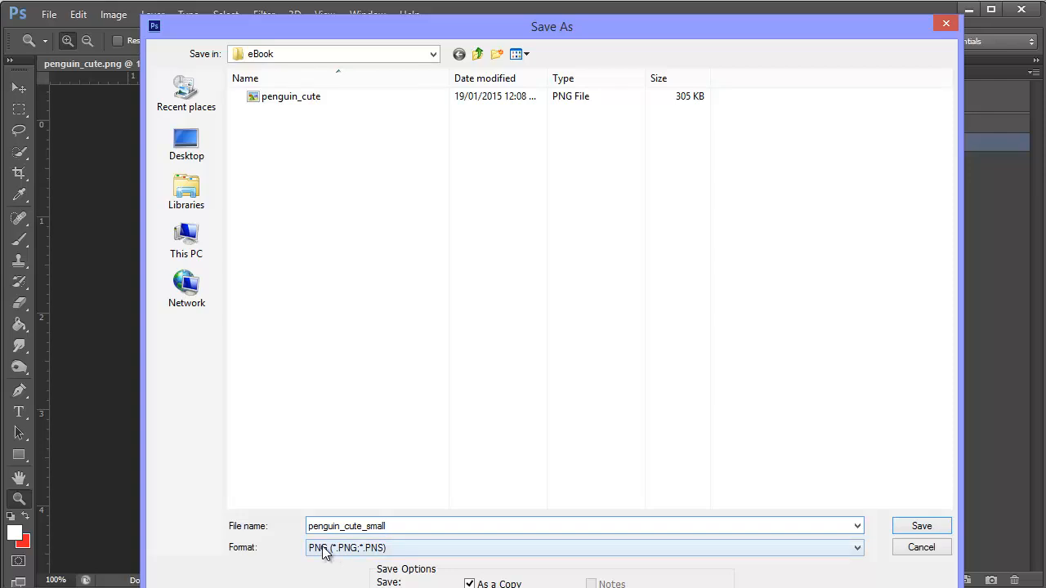
left_click(919, 529)
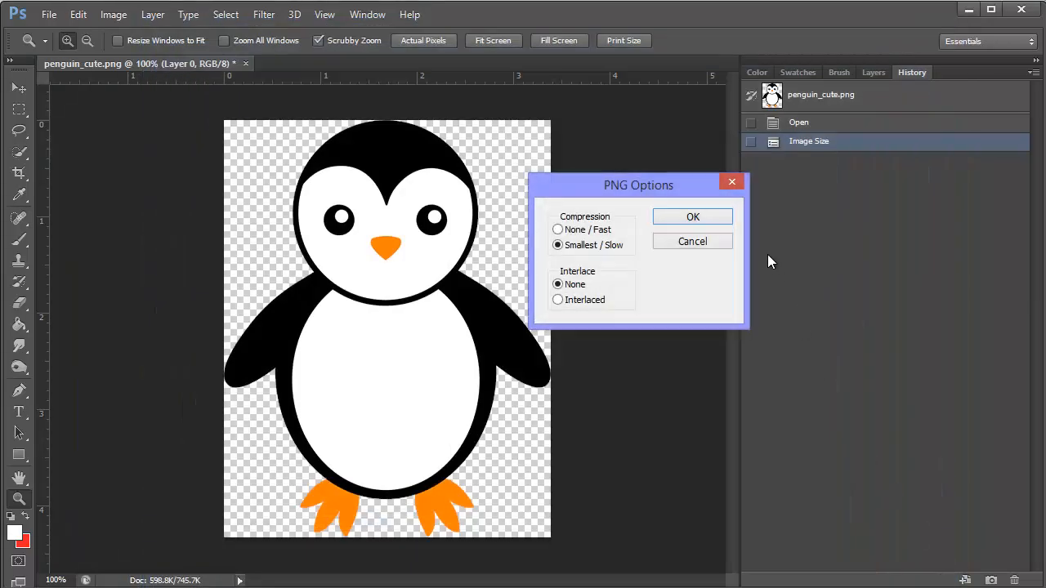
left_click(693, 217)
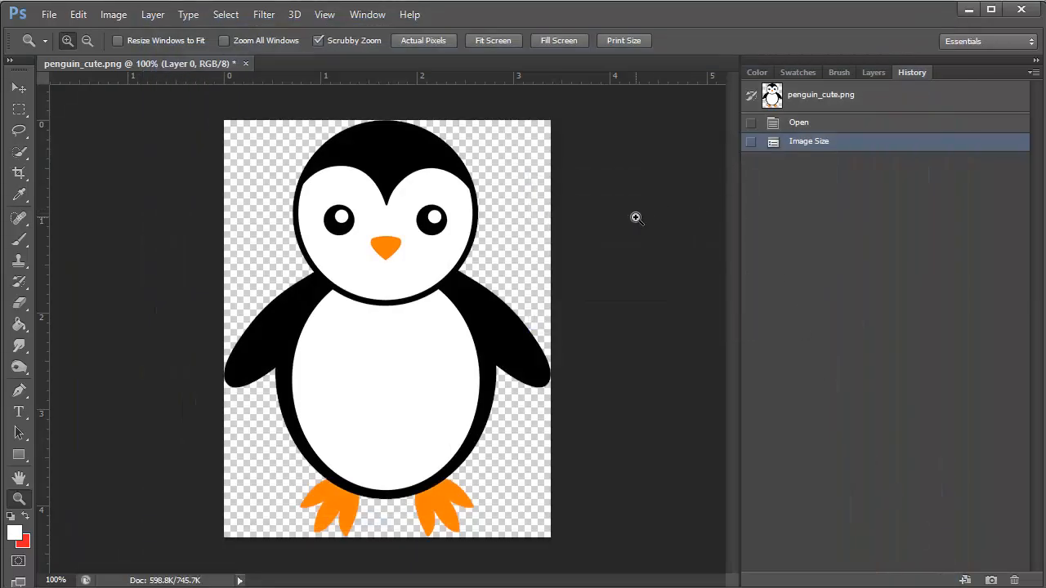
Step: Close penguin_cute.png without saving its changes and return to the eBook in Publisher
key("alt+Tab")
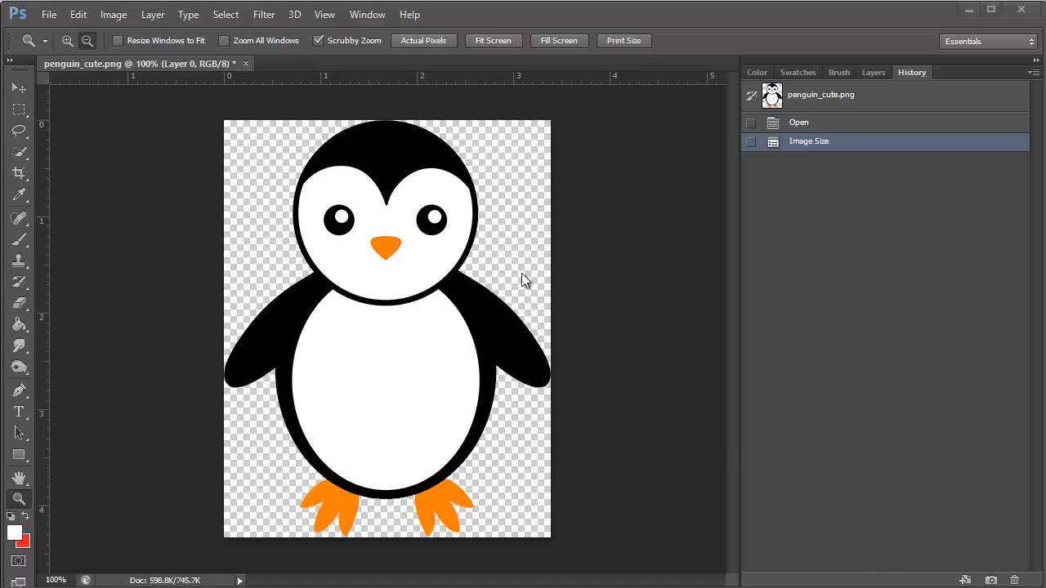
left_click(246, 64)
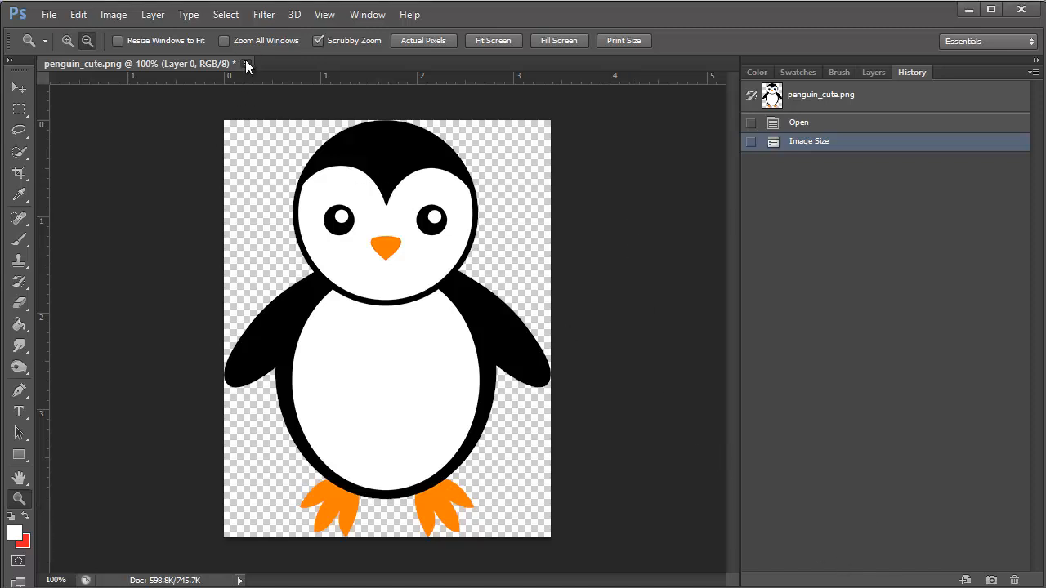
left_click(525, 243)
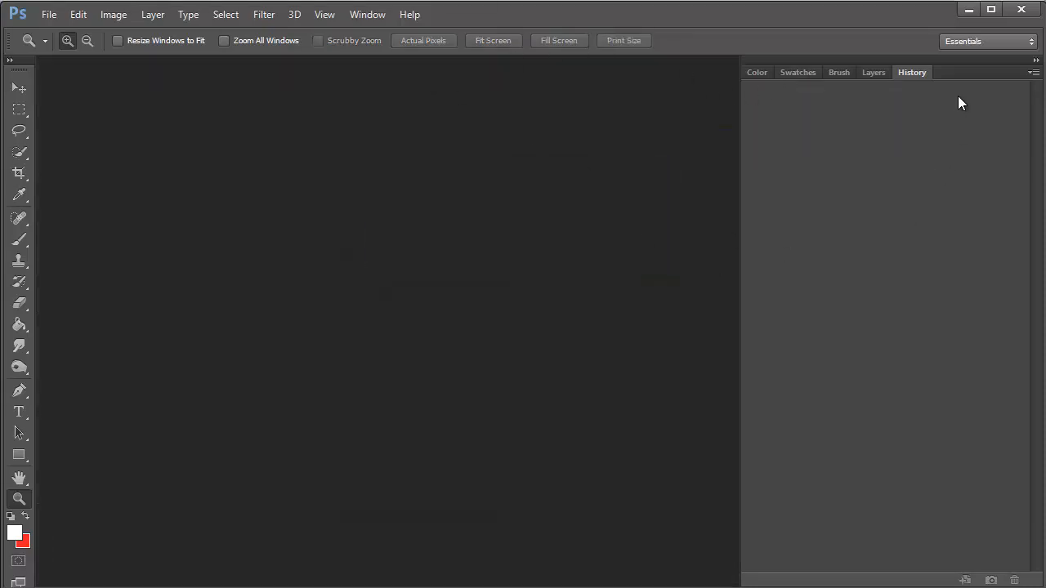
left_click(969, 10)
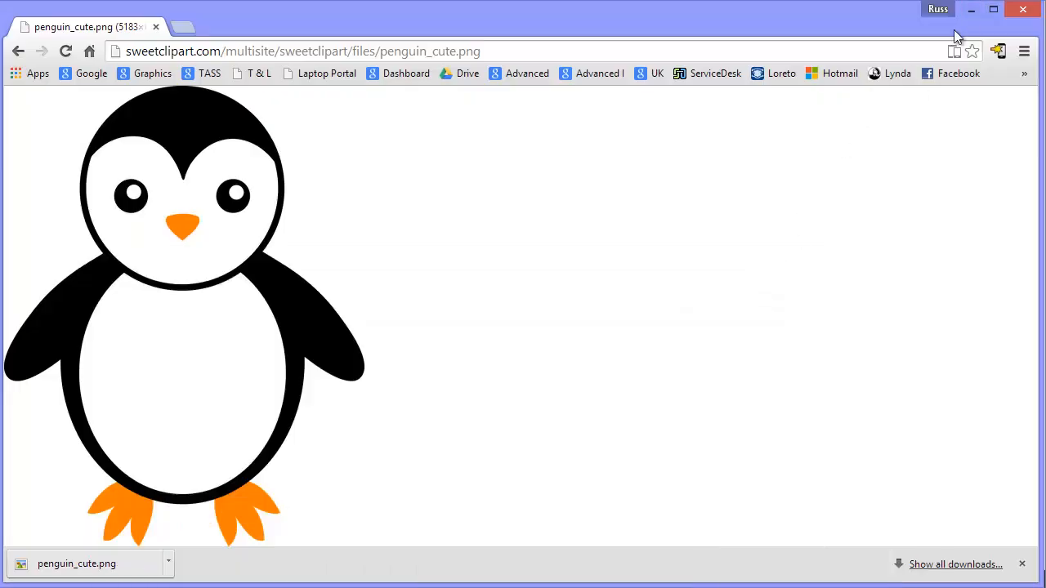
left_click(970, 10)
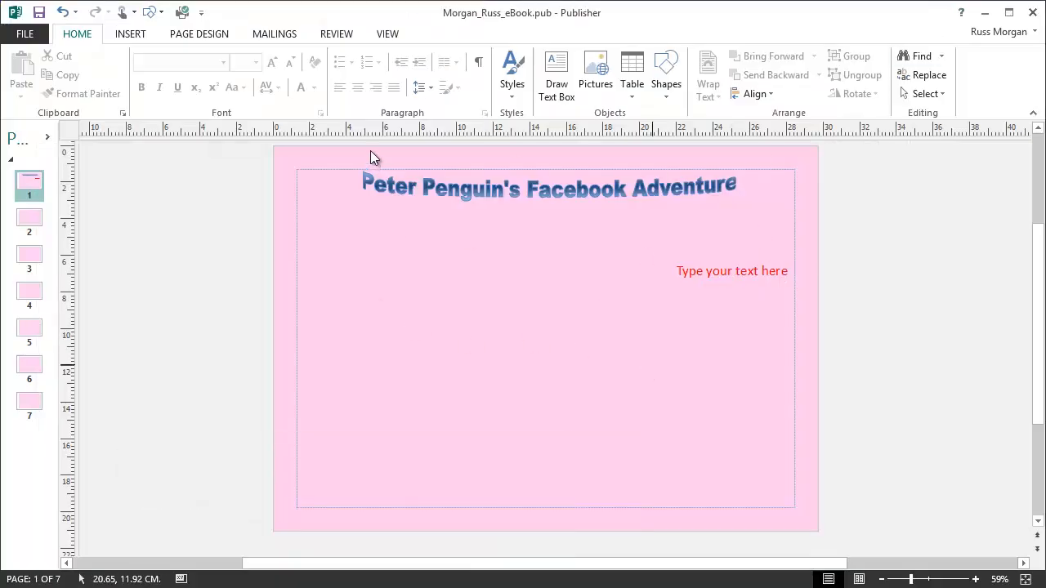
Step: Insert the picture penguin_cute_small from the eBook folder in Digital Tech onto page 1
left_click(134, 34)
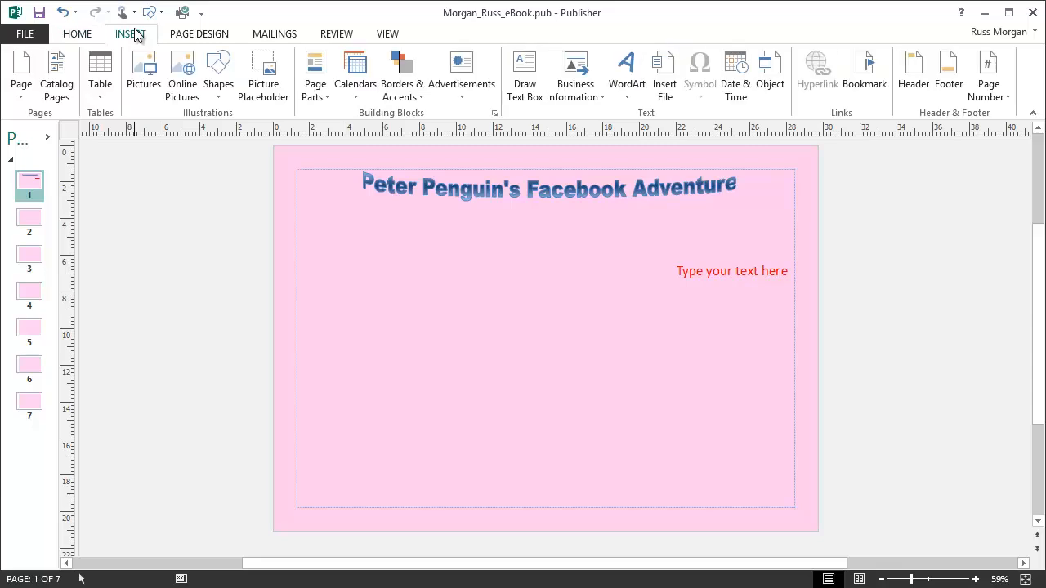
left_click(146, 69)
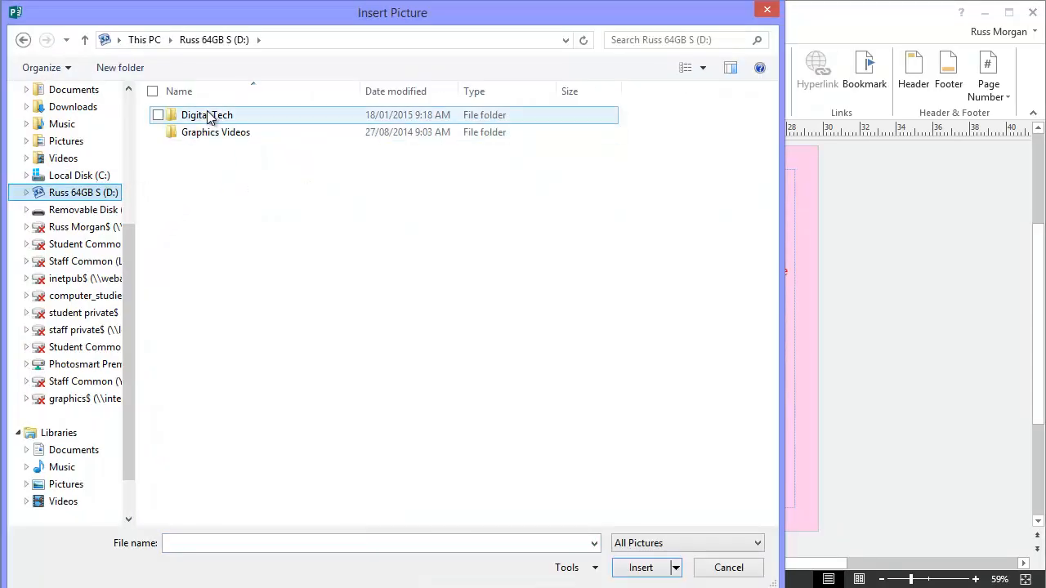
double_click(210, 117)
double_click(209, 117)
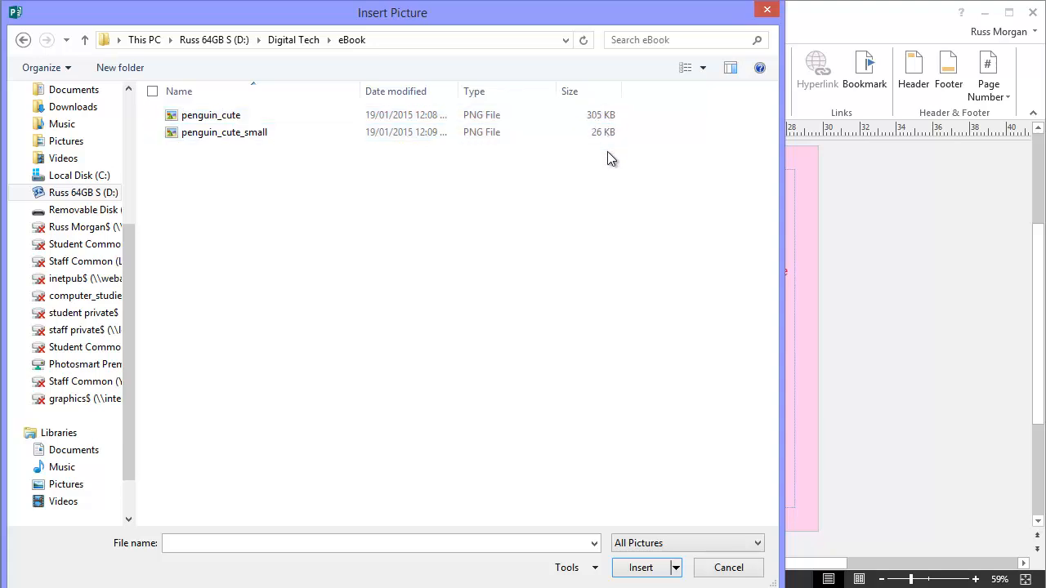
left_click(251, 134)
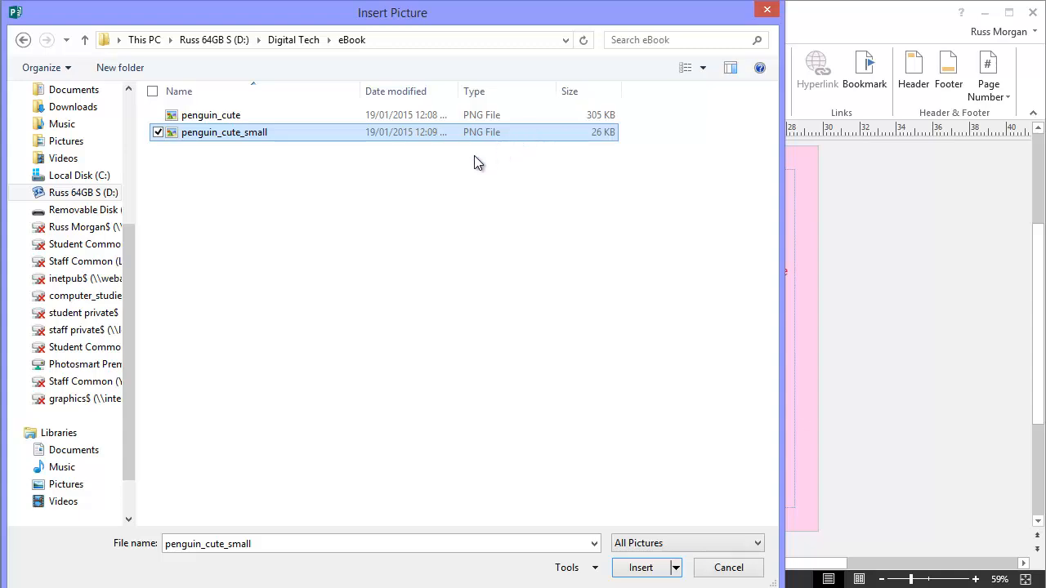
double_click(242, 133)
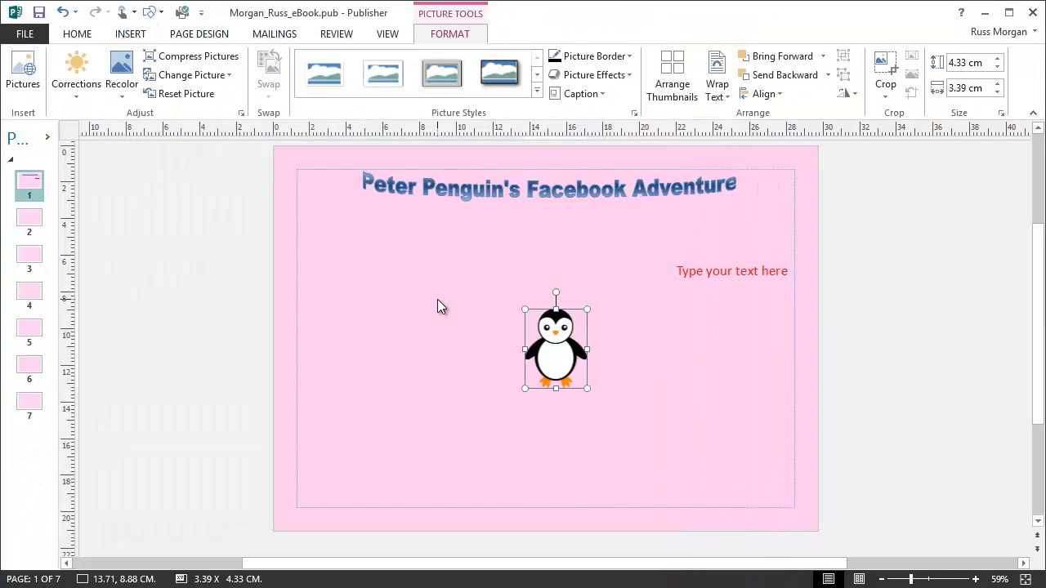
Step: Enlarge the penguin picture to about 7.44 × 9.5 cm and place it in the lower-left part of page 1
left_click_drag(556, 347, 341, 272)
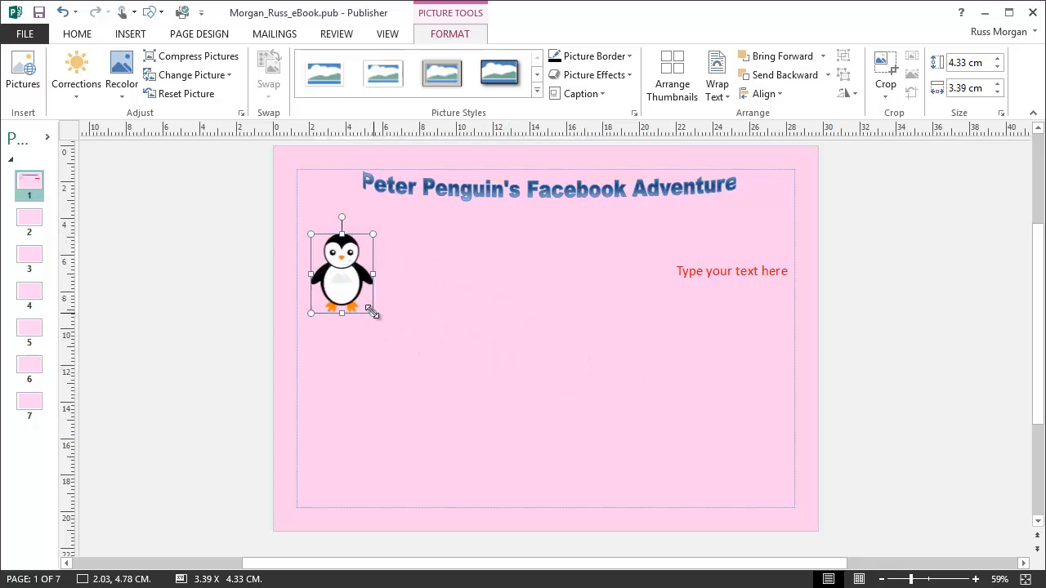
left_click_drag(372, 311, 462, 415)
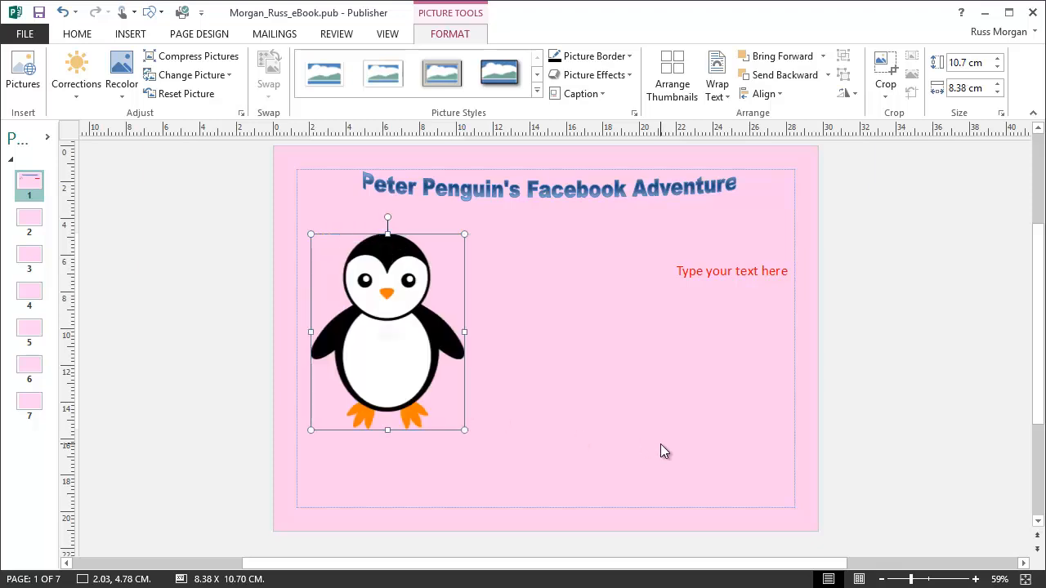
left_click(590, 389)
left_click(416, 341)
left_click_drag(463, 430, 449, 411)
left_click_drag(420, 345, 408, 414)
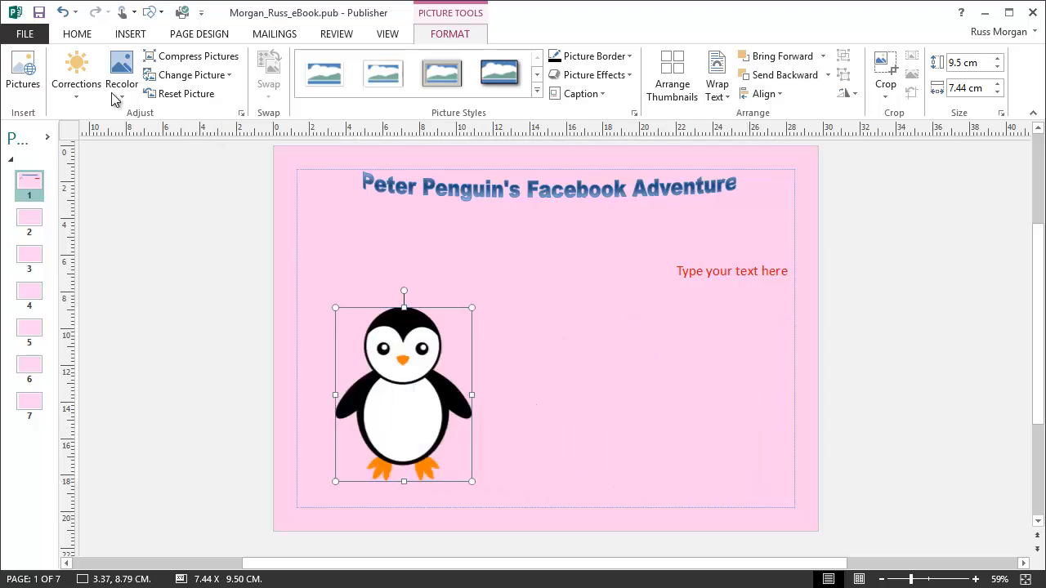
Step: Save the publication, check the files in the Digital Tech eBook folder in File Explorer and return to Publisher
left_click(39, 13)
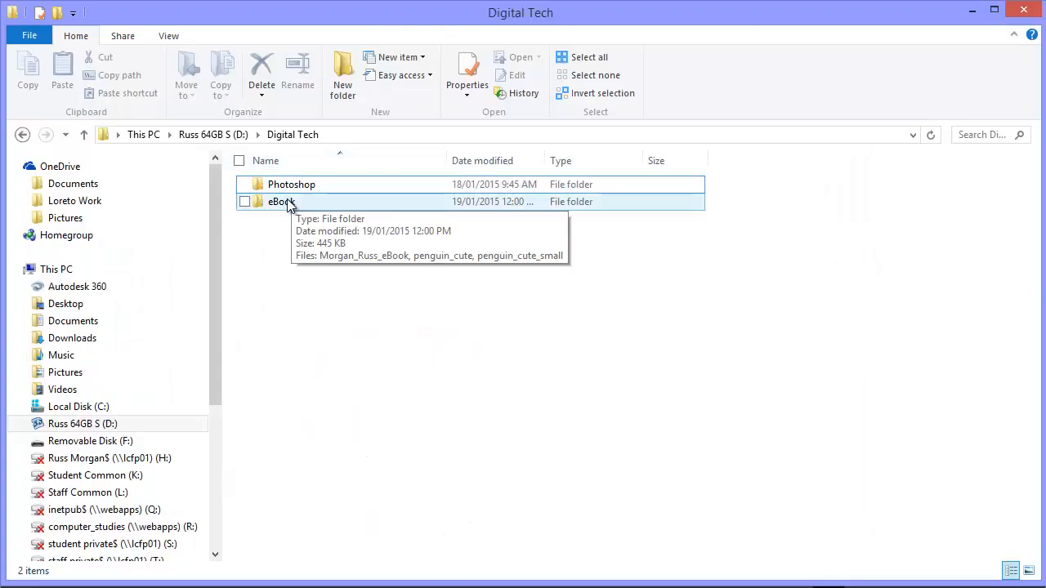
double_click(290, 202)
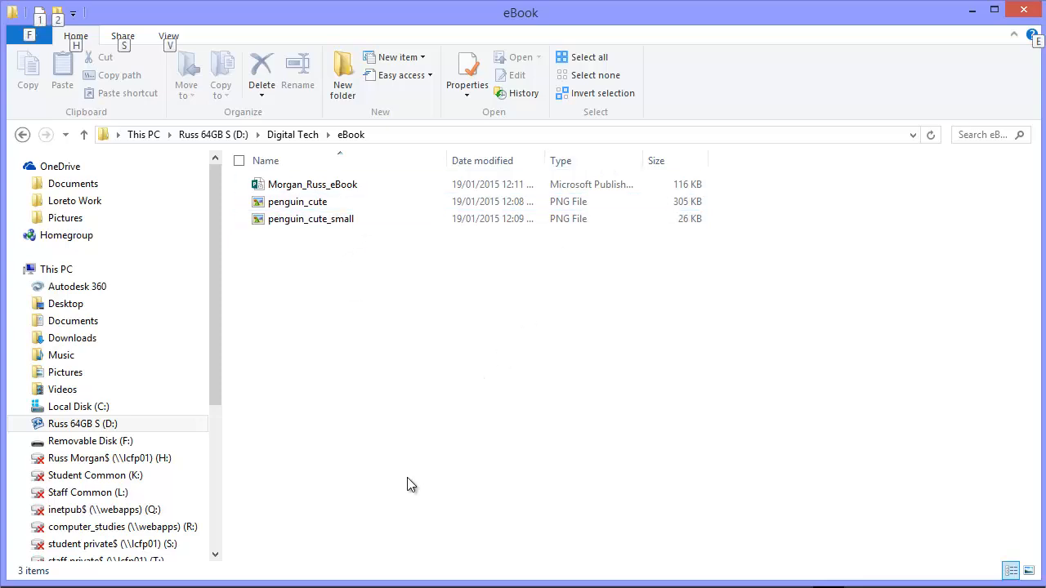
key("alt+Tab")
key("alt+Tab")
key("alt+Tab")
key("alt+Tab")
key("alt+Tab")
key("alt+Tab")
key("alt+Tab")
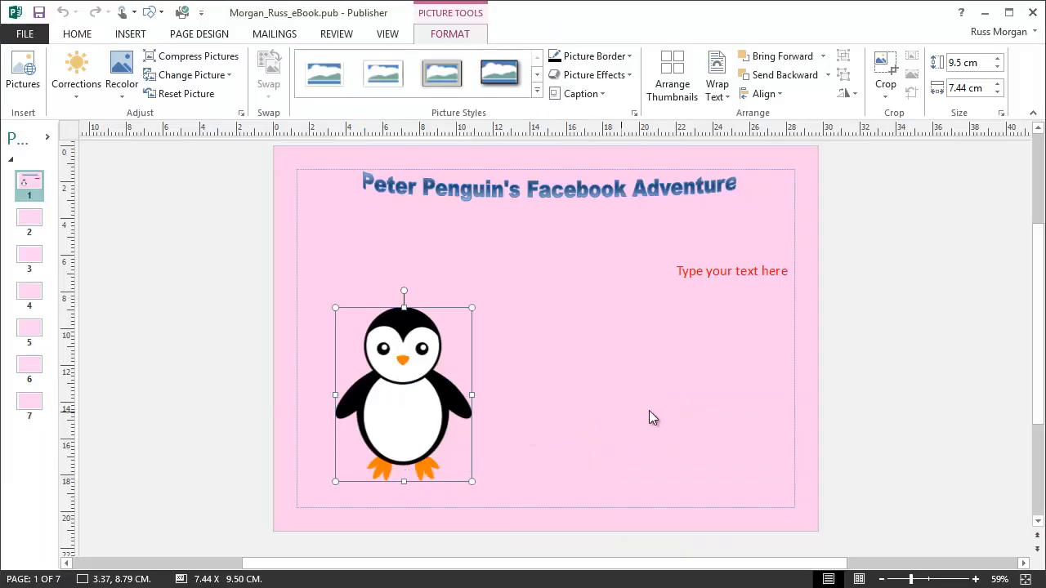
Step: Draw an oval speech bubble callout about 11.88 × 5.51 cm above and to the right of the penguin
left_click(576, 354)
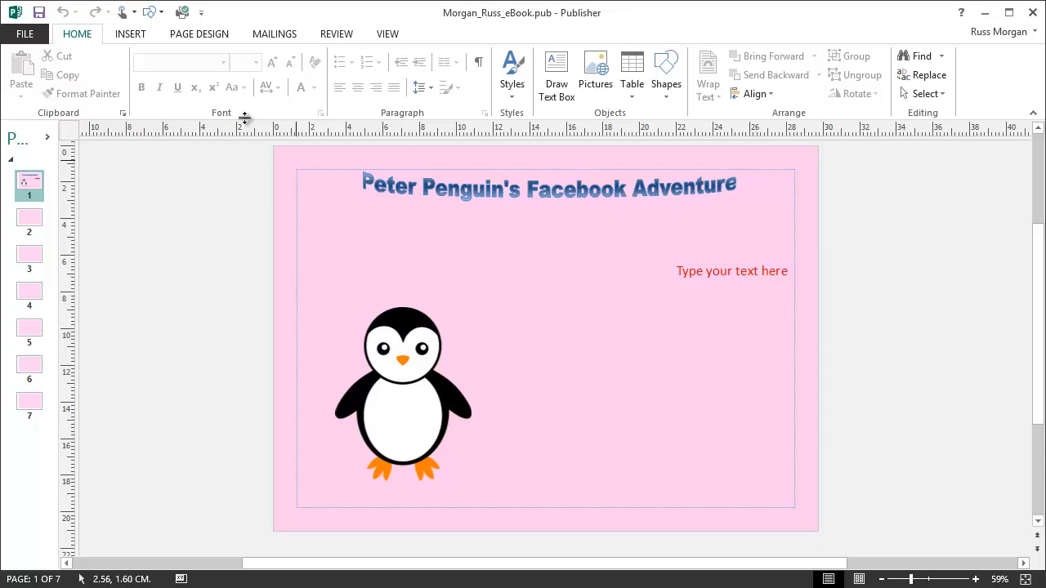
left_click(133, 35)
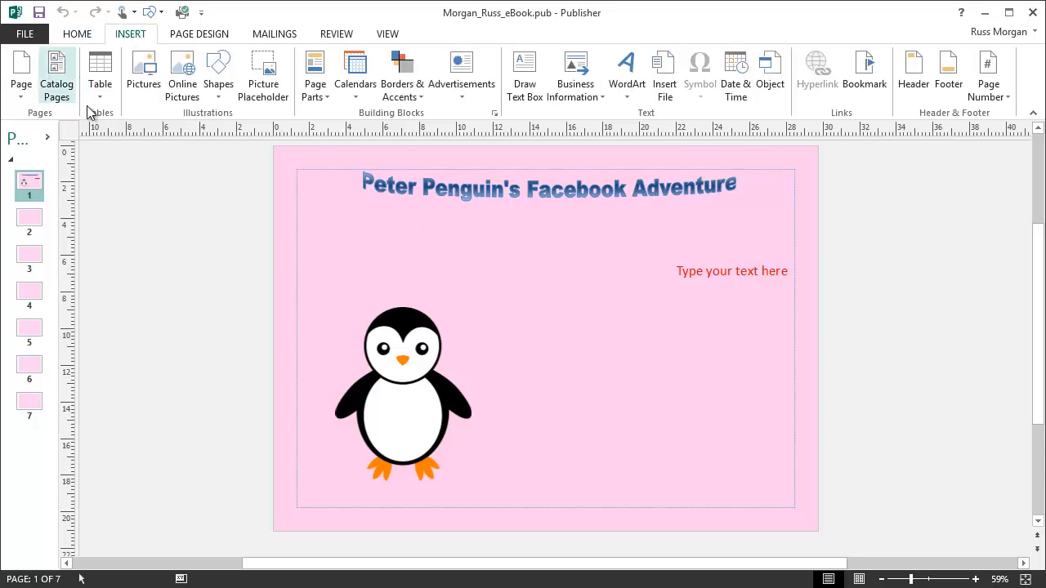
left_click(218, 92)
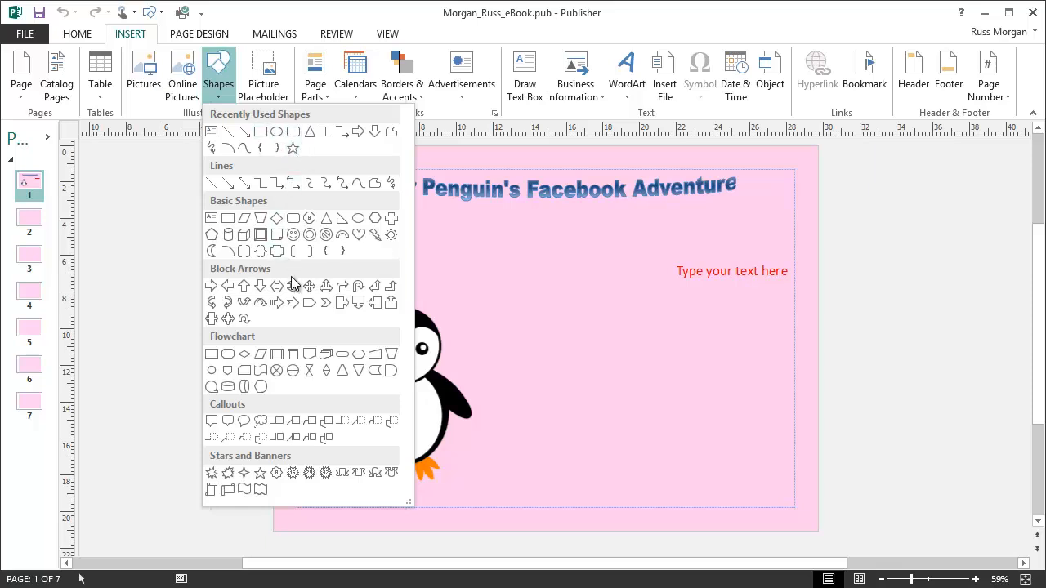
left_click(244, 423)
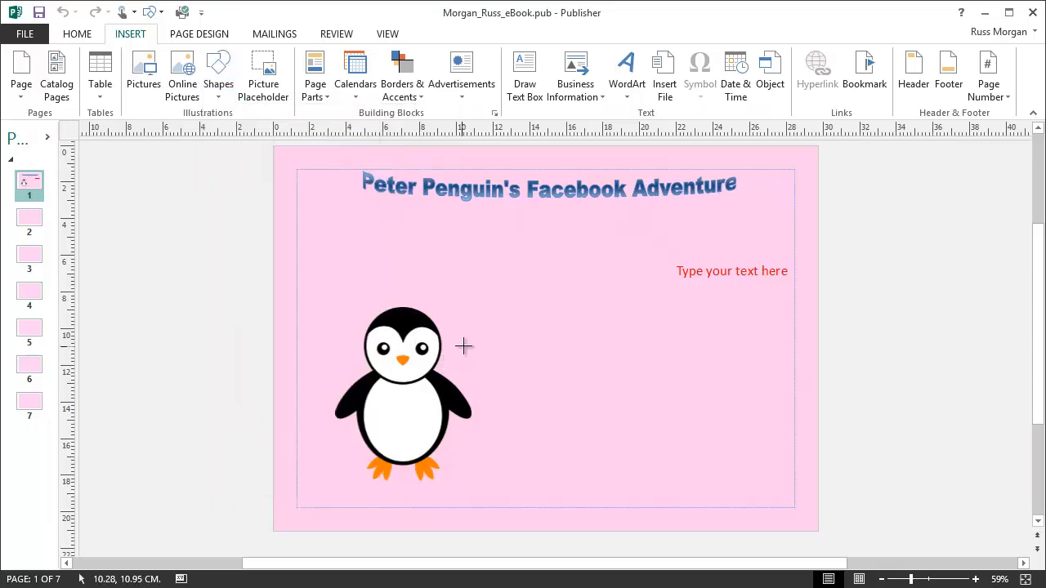
mouse_move(462, 346)
left_mouse_down()
mouse_move(553, 341)
mouse_move(681, 244)
left_mouse_up()
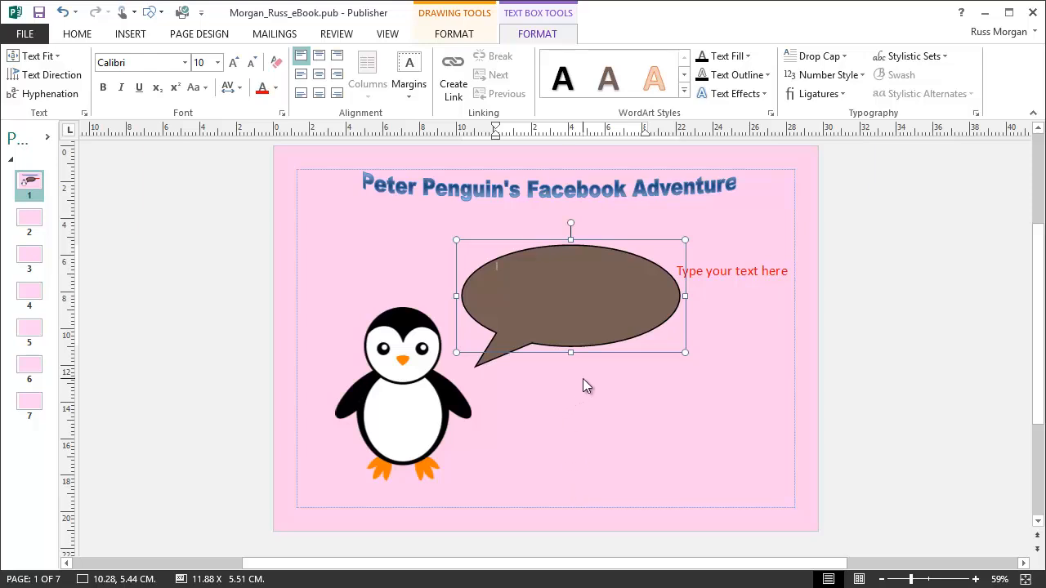
Step: Enter in the speech bubble: "Hello, my name is Peter. I am 6 years old. My hobbies include Reading, playing icehockey and chatting to my friends on Facebook"
type("Hello")
type(", my name")
type(" i")
type("ebook")
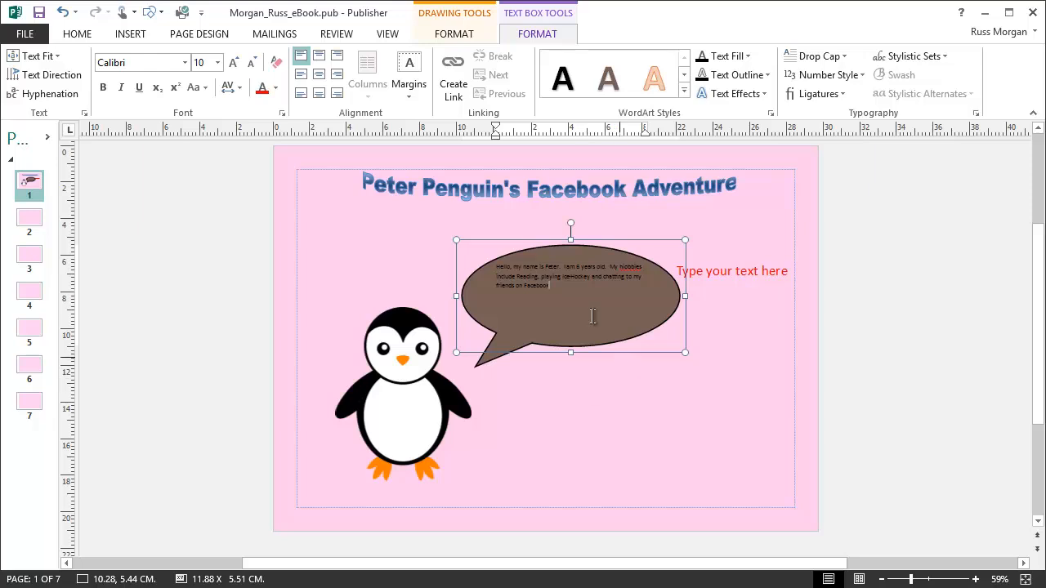
Step: Centre the speech bubble text both horizontally and vertically and increase its font size to 14
left_click_drag(559, 287, 496, 267)
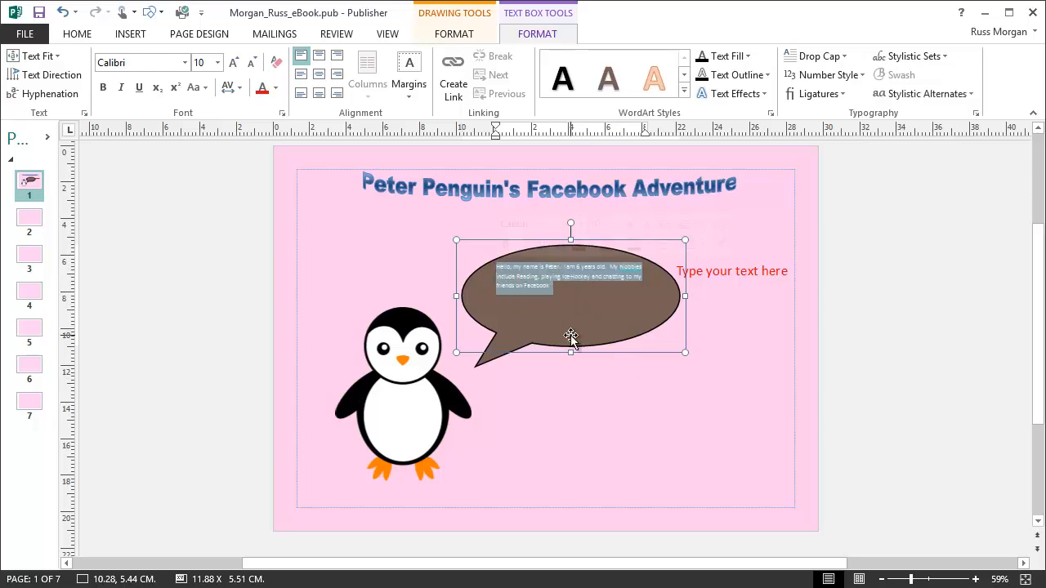
left_click(319, 77)
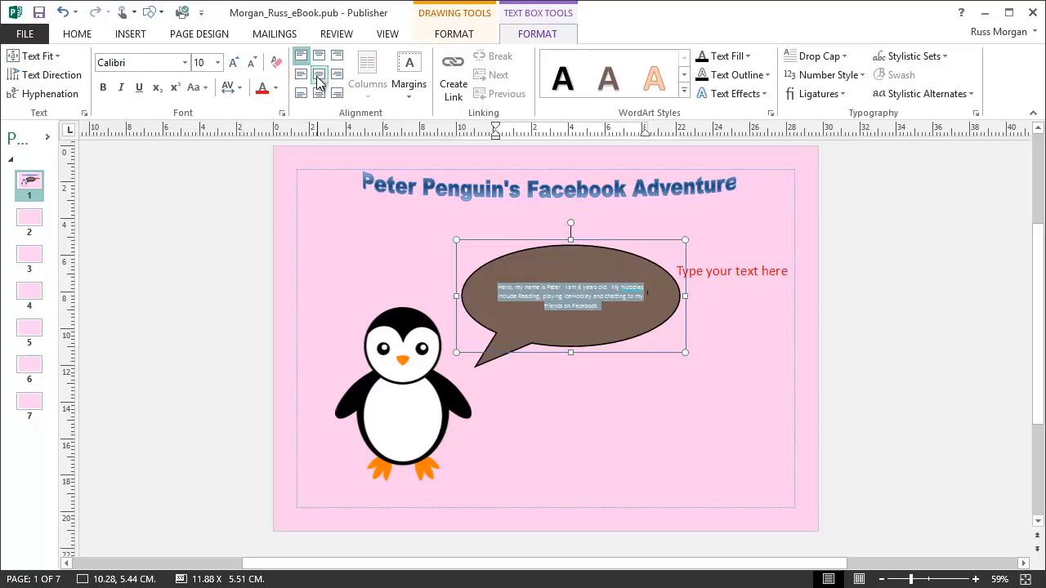
left_click(234, 63)
left_click(234, 63)
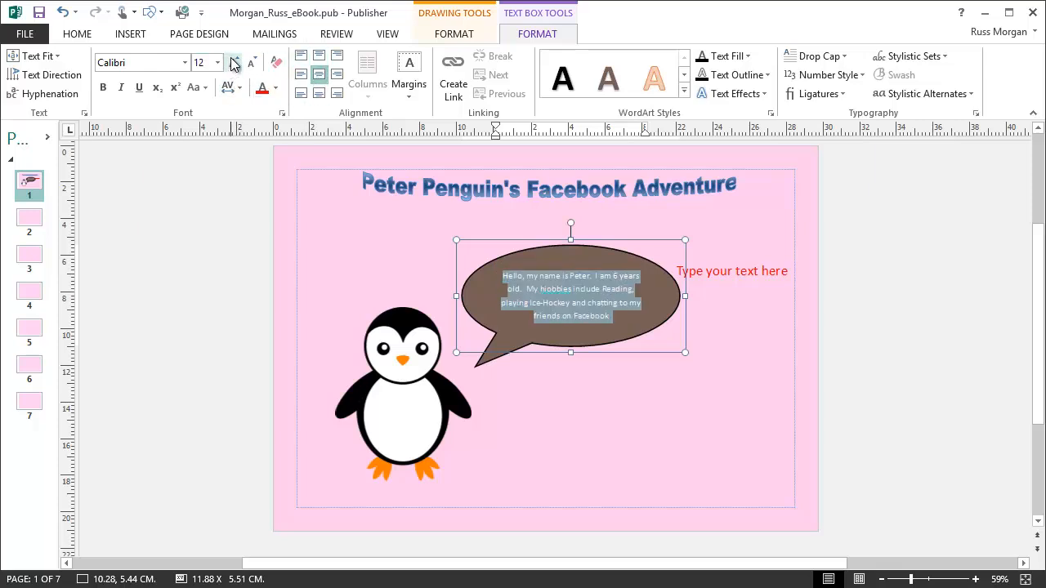
left_click(623, 320)
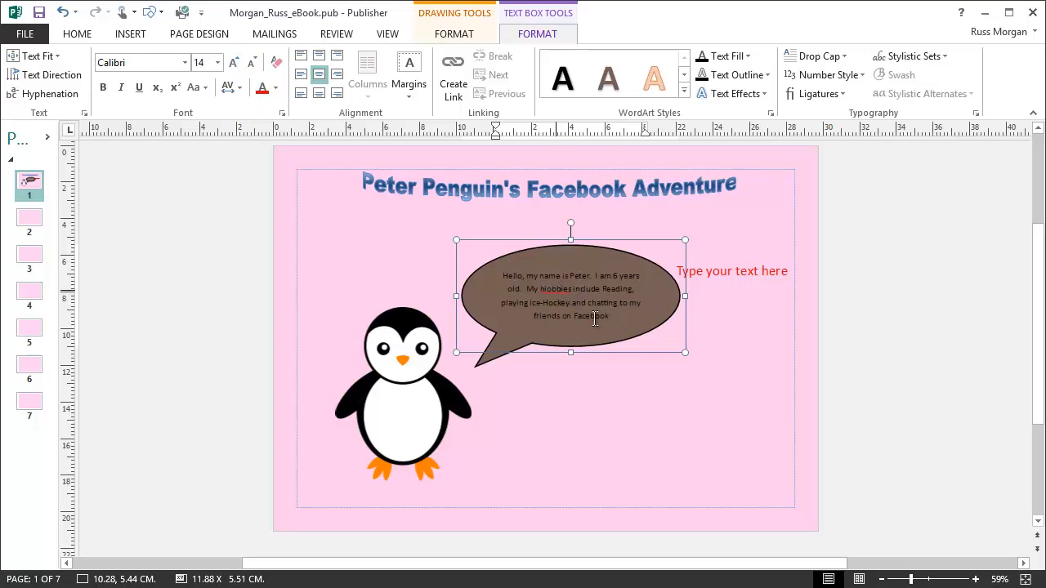
Step: Correct the misspelled word "hiobbies" in the speech bubble to "Hobbies" with a capital H
left_click(976, 580)
left_click(976, 581)
left_click(976, 581)
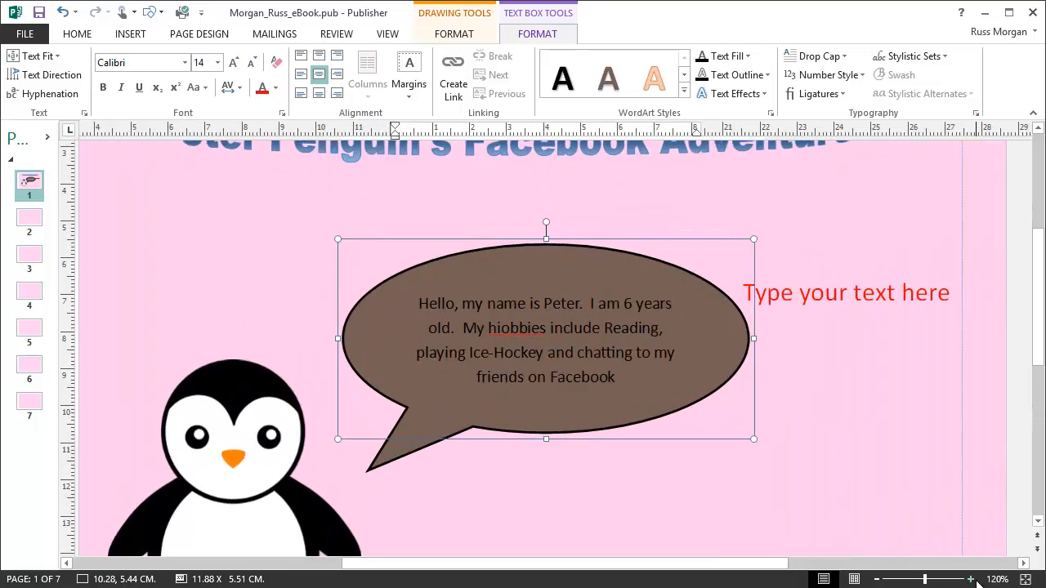
left_click(976, 580)
left_click(976, 581)
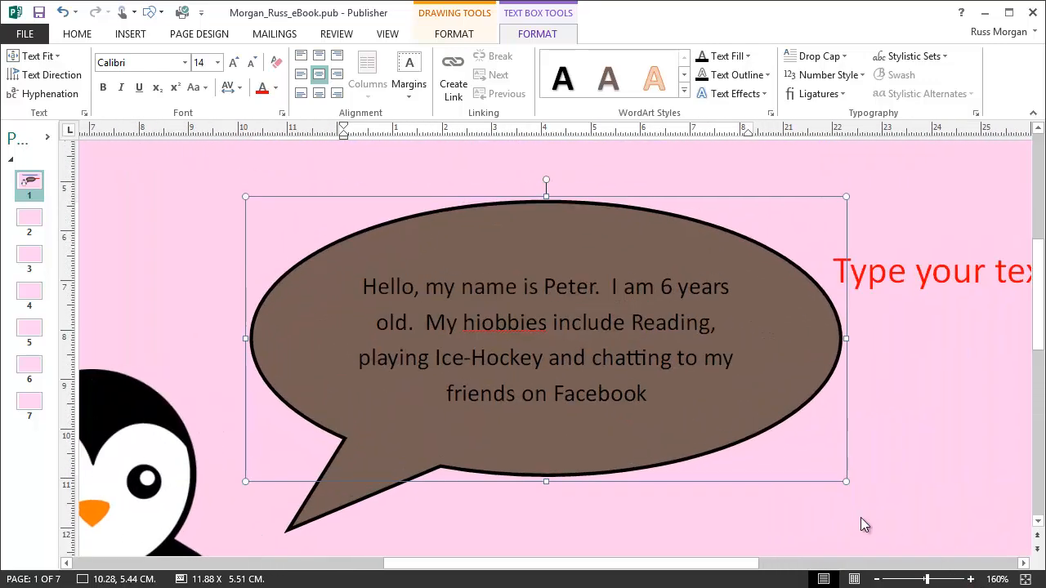
right_click(508, 324)
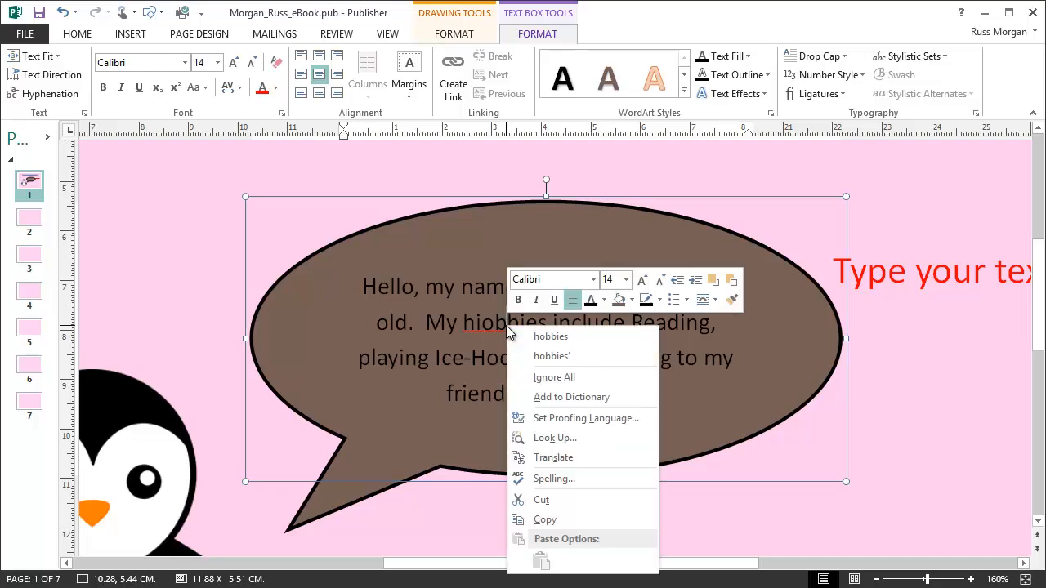
left_click(566, 349)
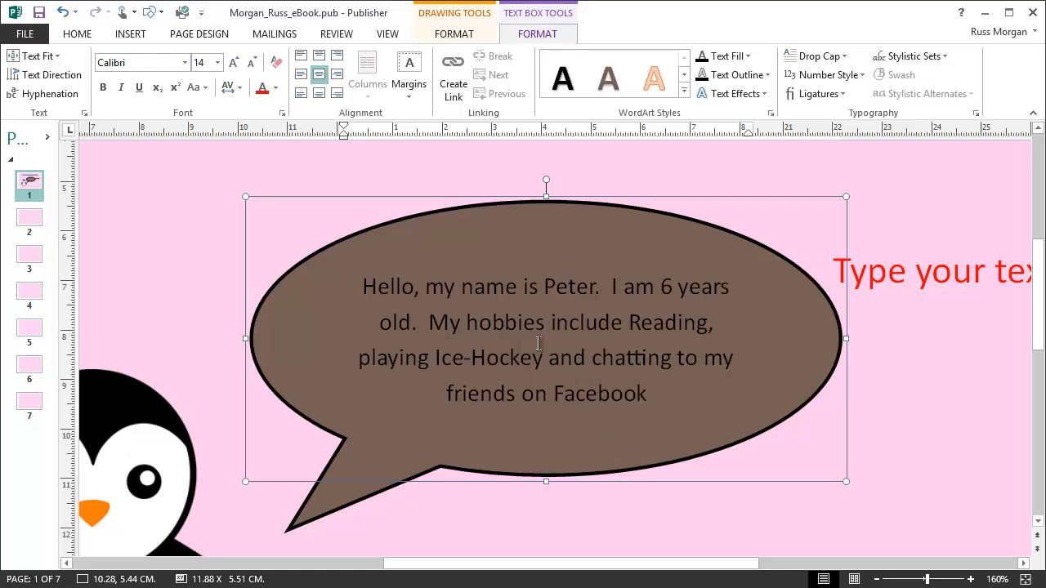
left_click(481, 322)
key("BackSpace")
type("H")
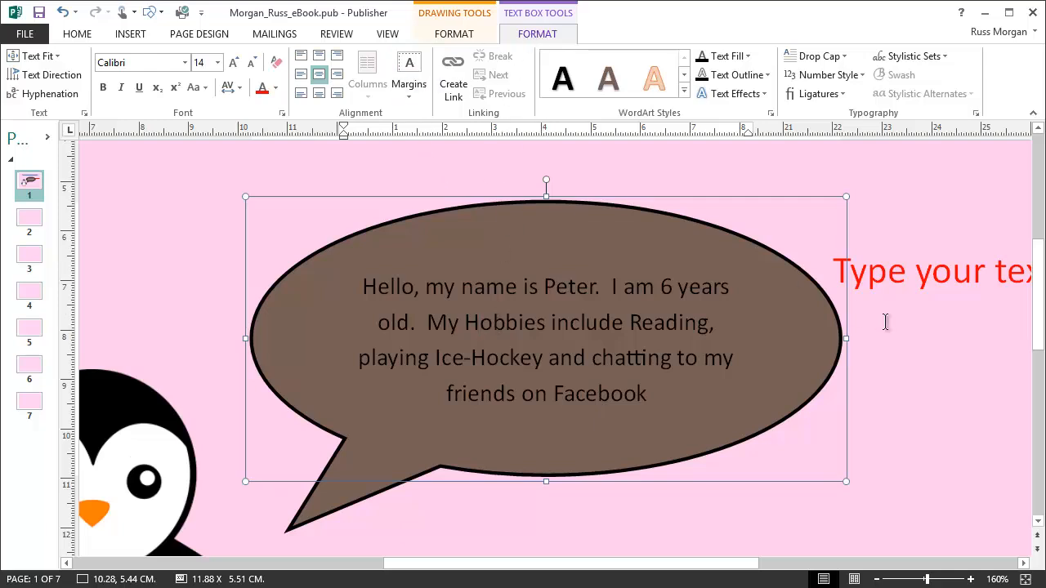
left_click(945, 360)
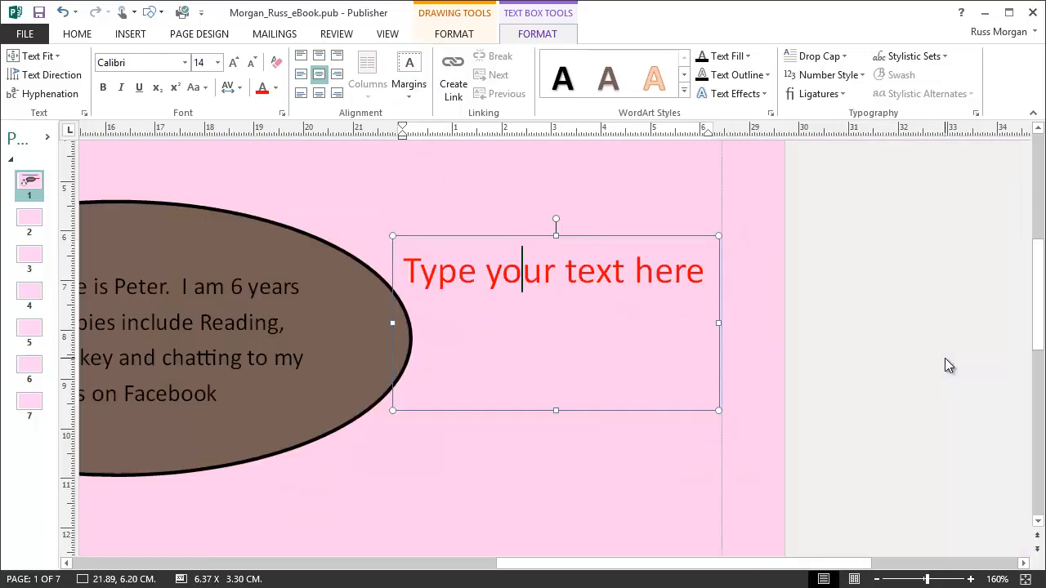
left_click(298, 259)
left_click(908, 275)
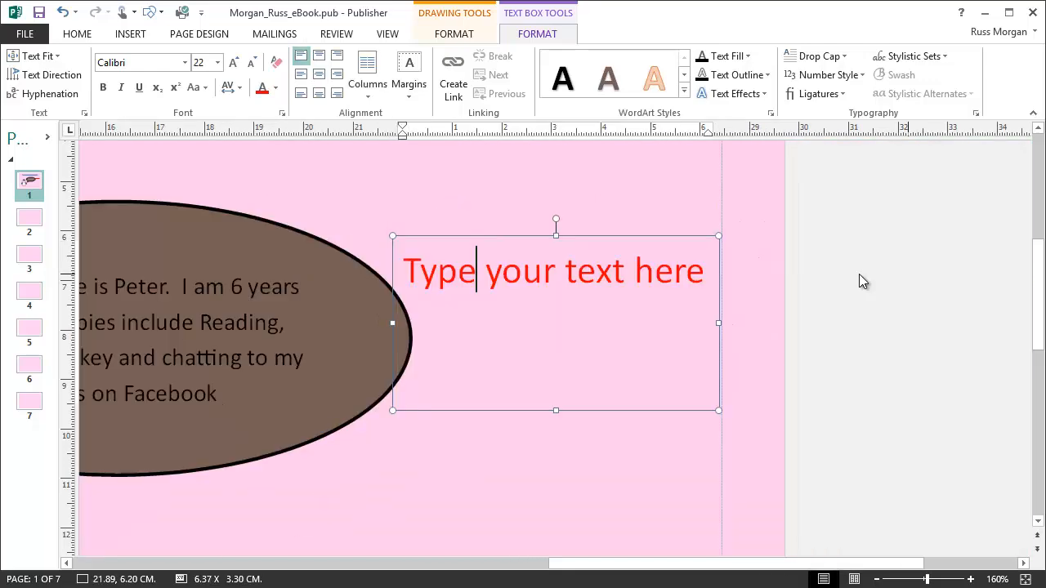
Step: Fill the speech bubble with standard yellow and give it a red outline
left_click(291, 257)
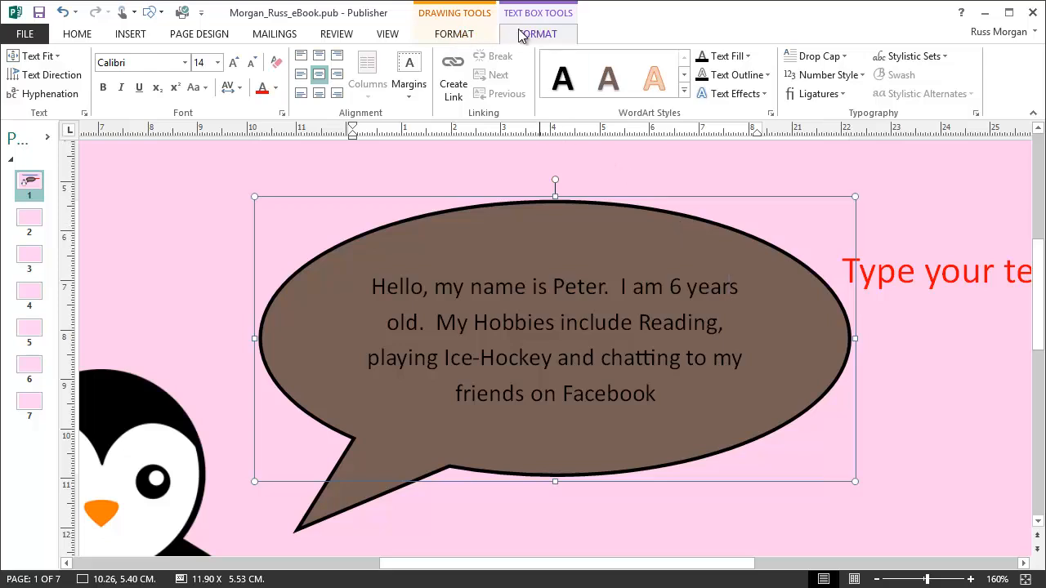
left_click(454, 33)
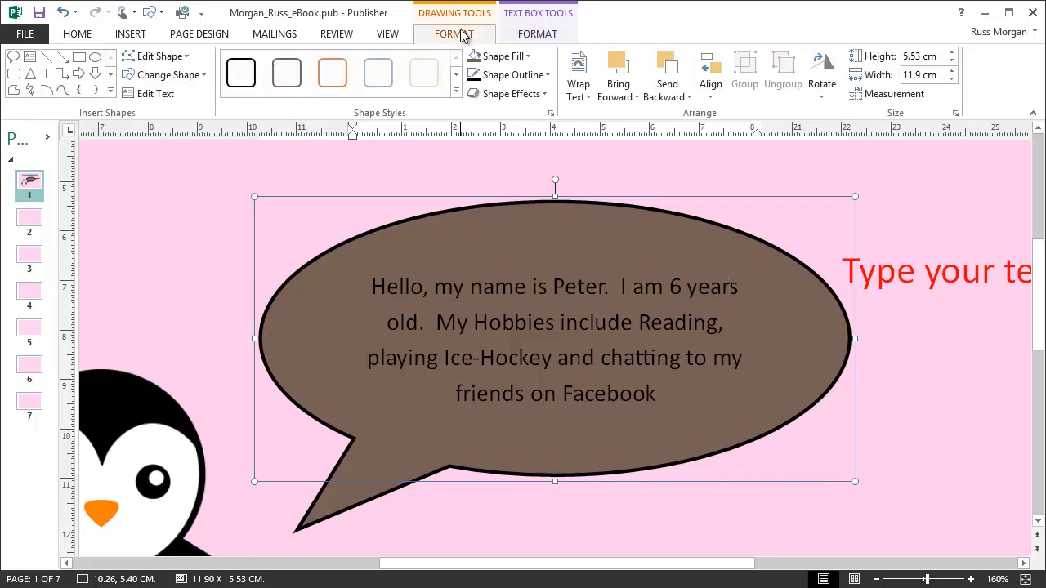
left_click(528, 57)
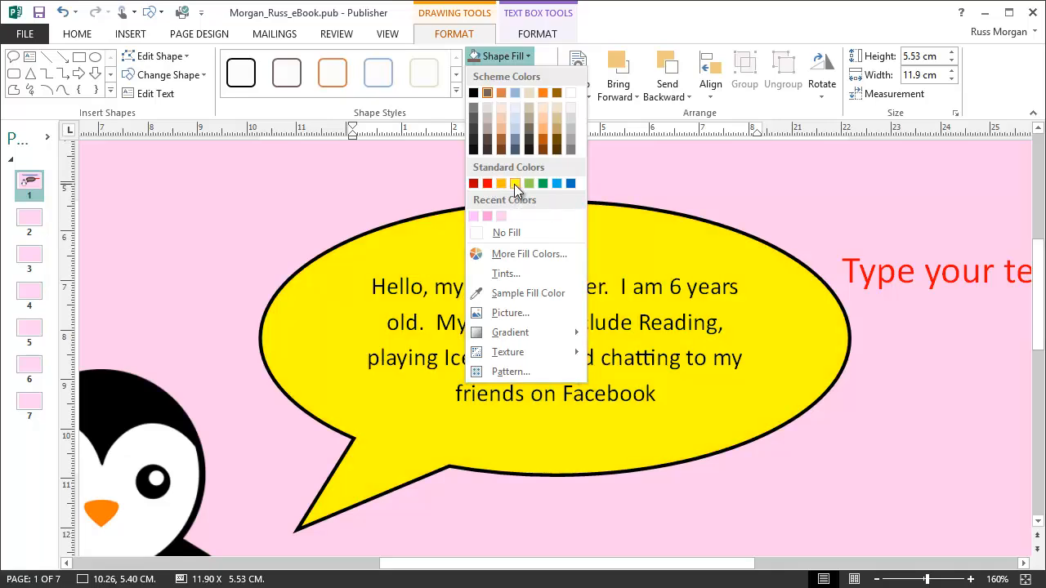
left_click(514, 183)
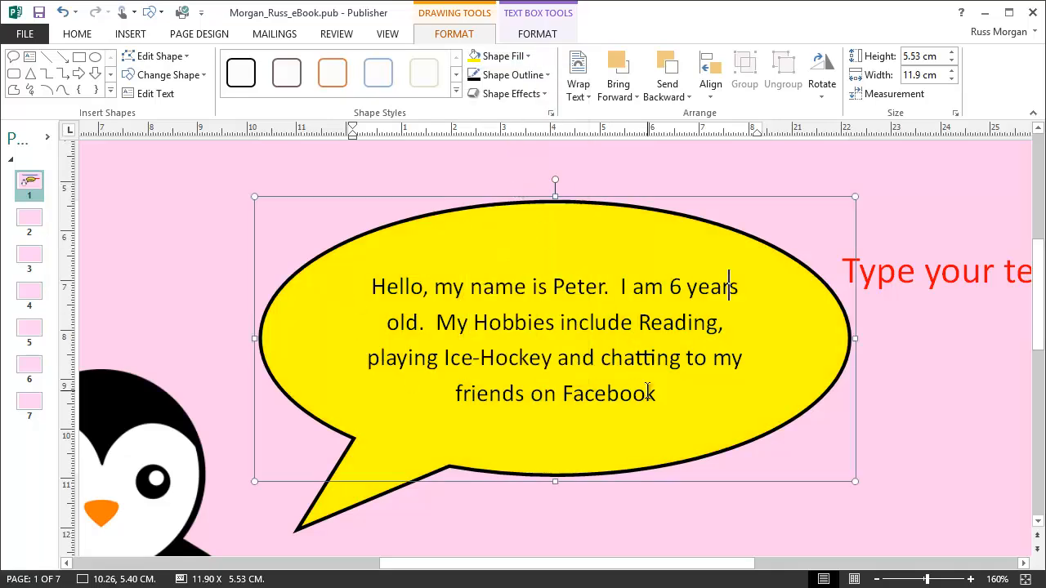
left_click(543, 76)
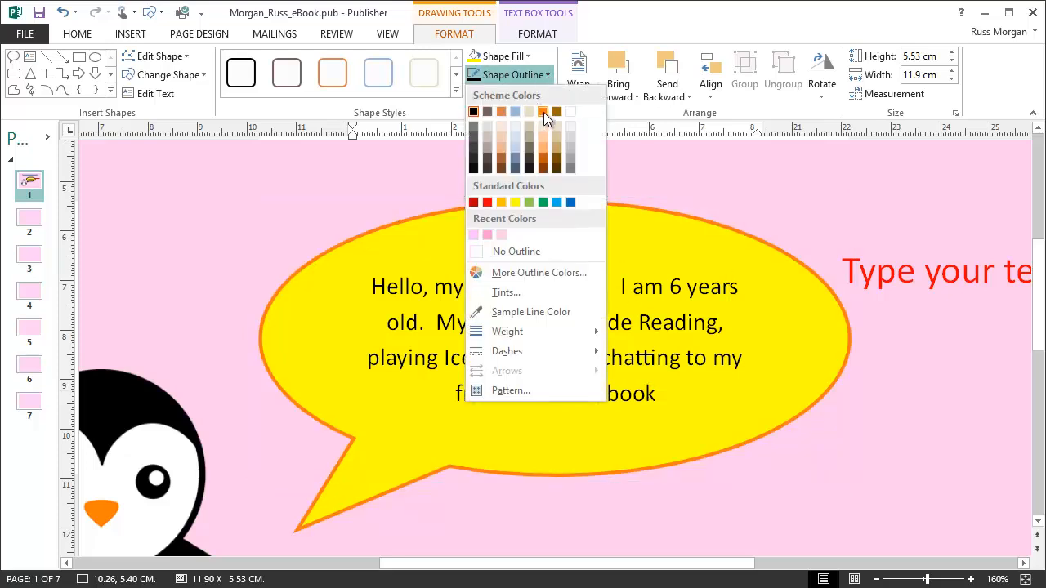
left_click(487, 202)
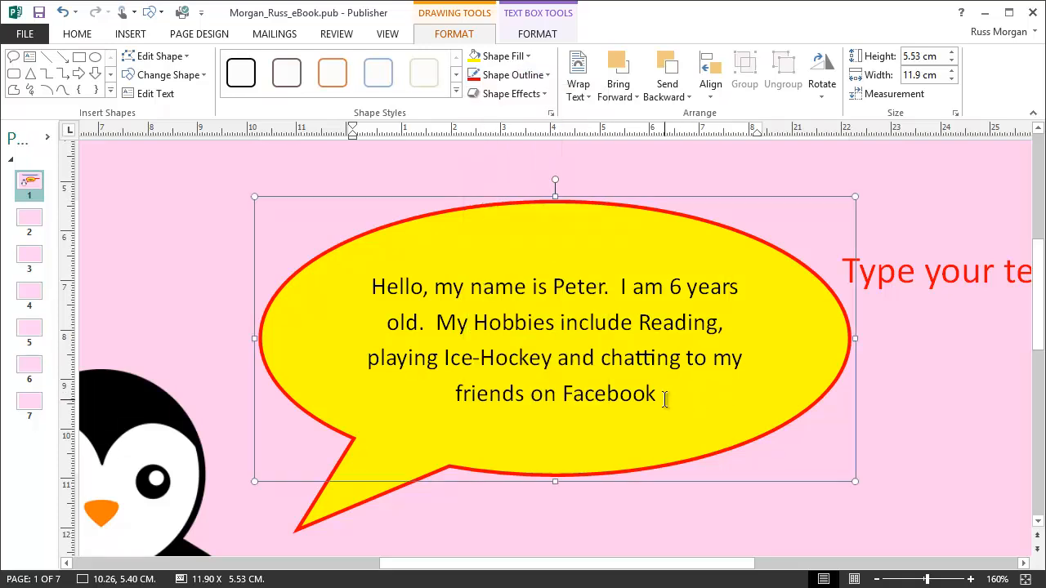
Step: Format all the speech bubble text in Berlin Sans FB with a red font colour
left_click_drag(658, 394, 400, 302)
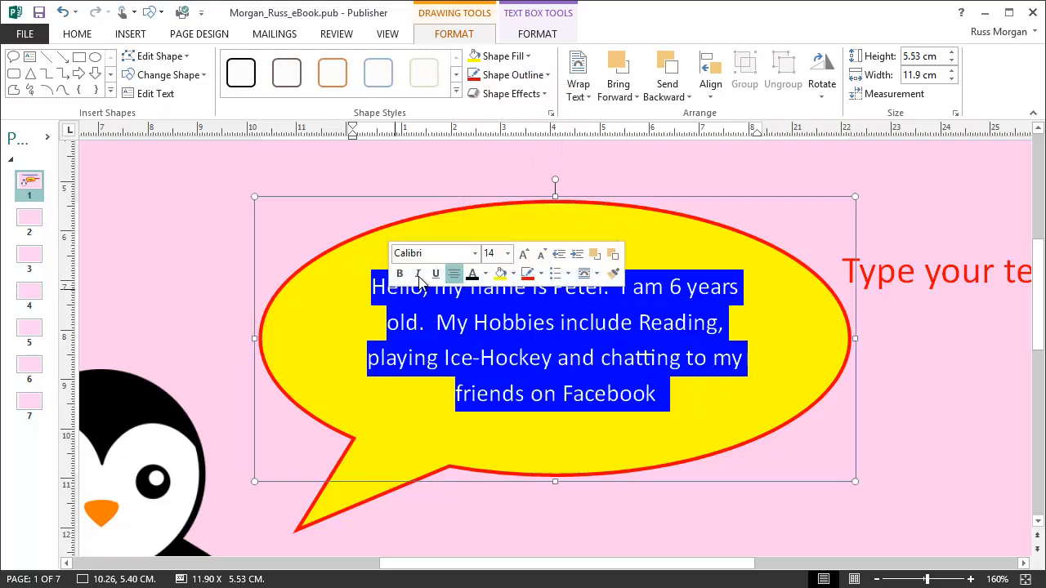
left_click(537, 34)
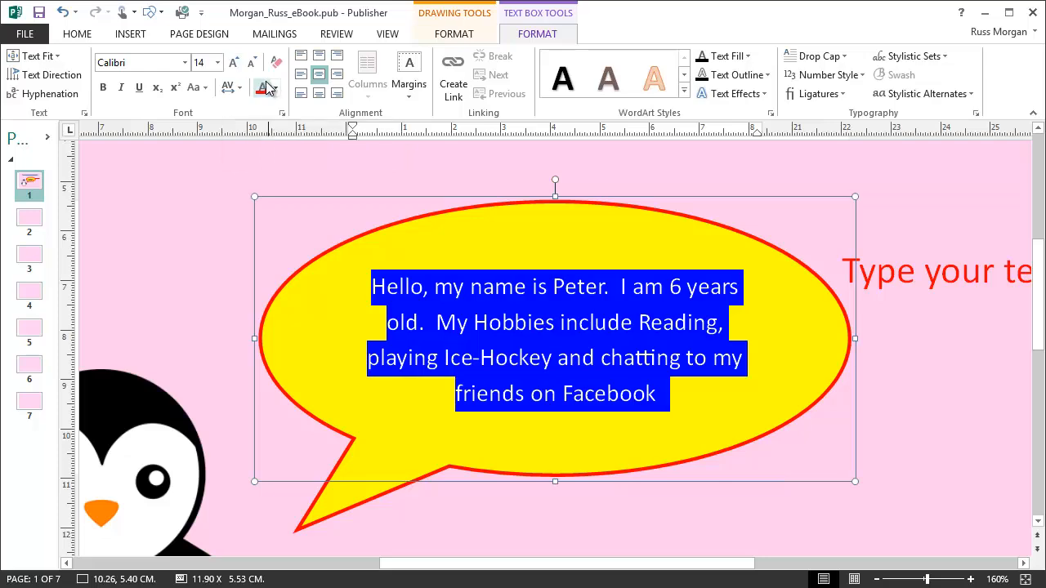
left_click(185, 62)
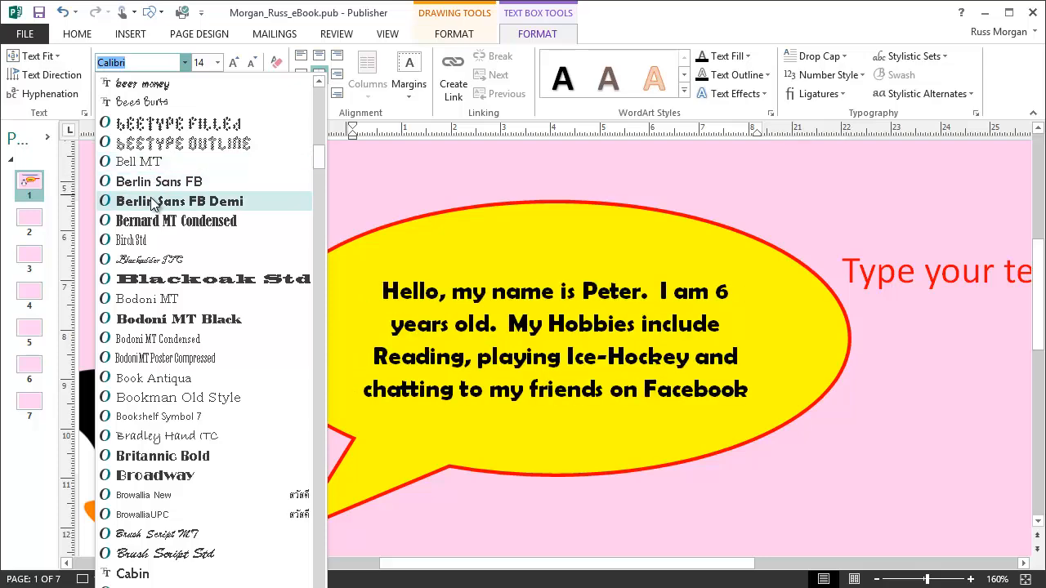
left_click(151, 182)
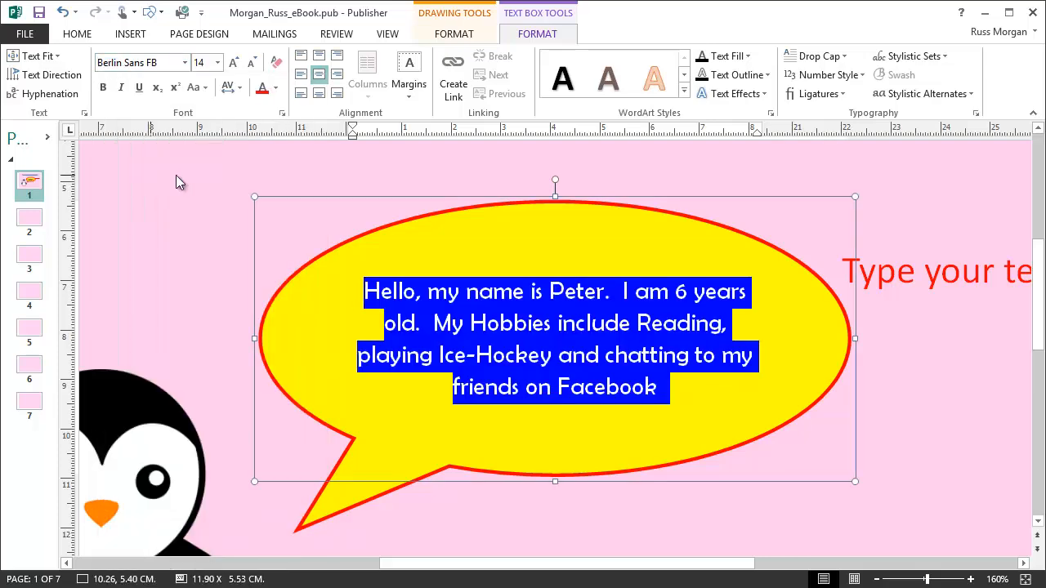
left_click(278, 90)
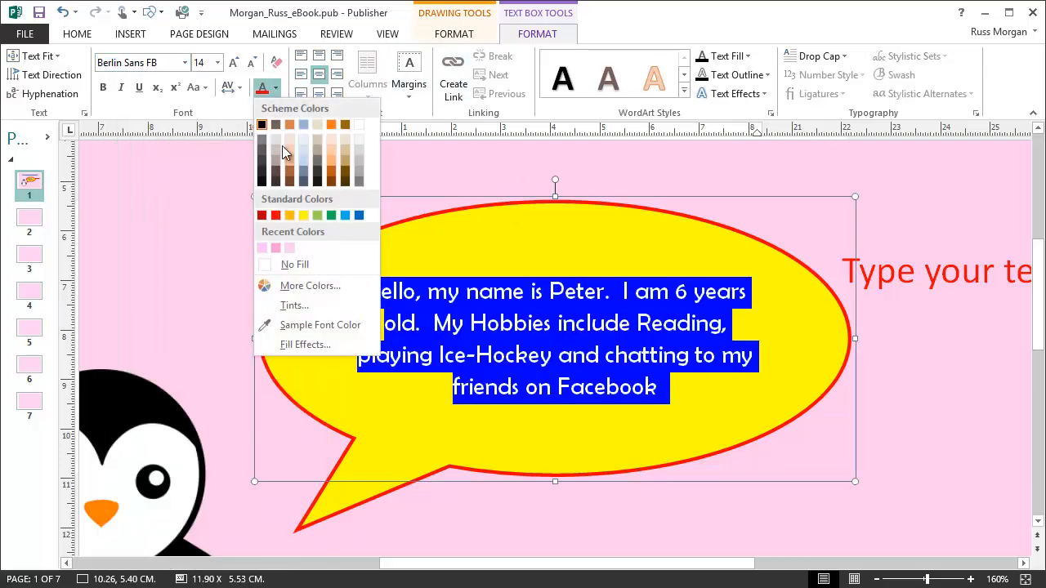
left_click(276, 217)
left_click(929, 369)
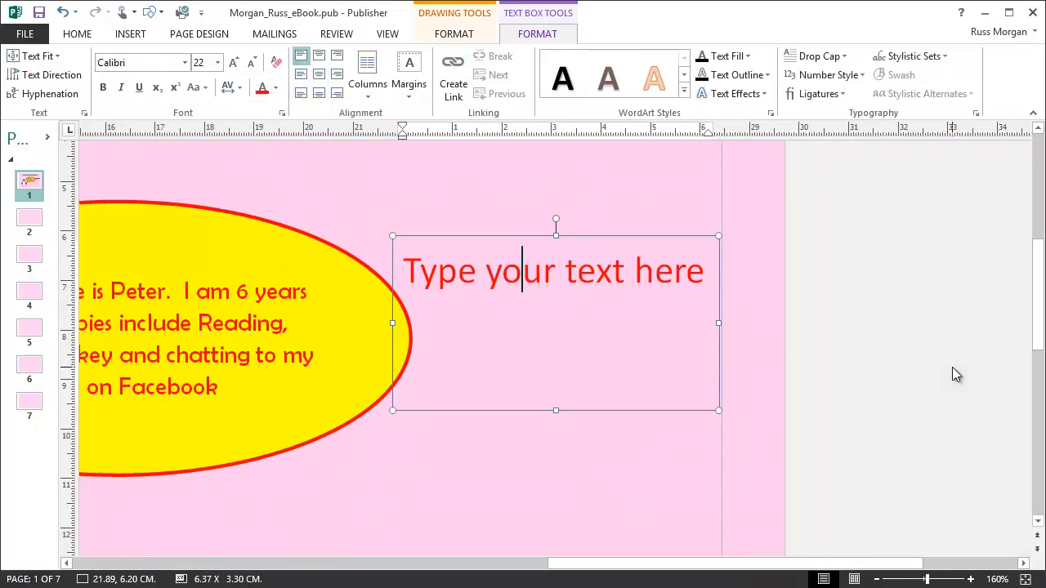
left_click(588, 441)
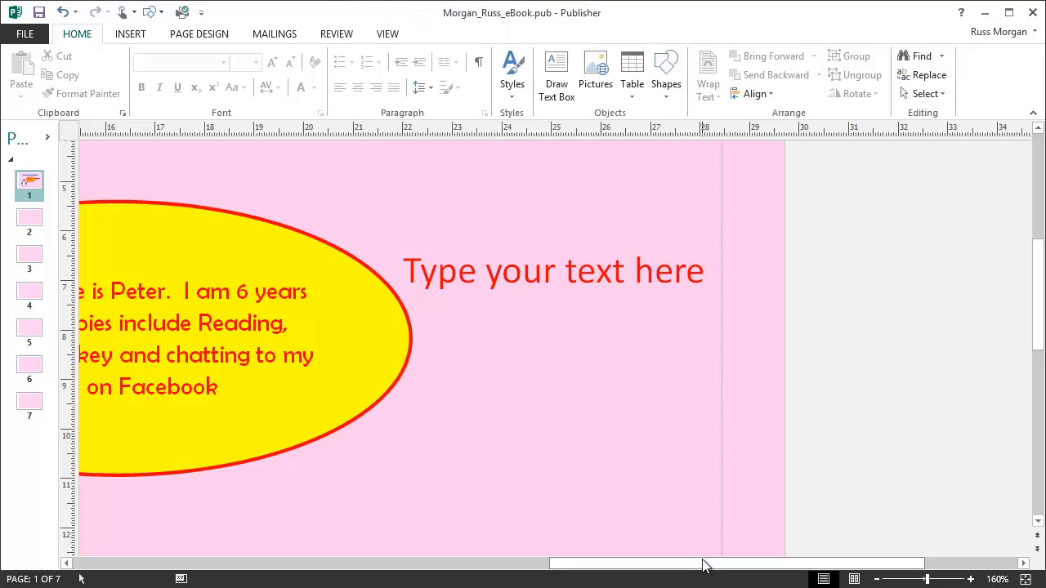
Step: Examine the overall layout of page 1 with its title, penguin and speech bubble at 60% zoom
left_click(877, 580)
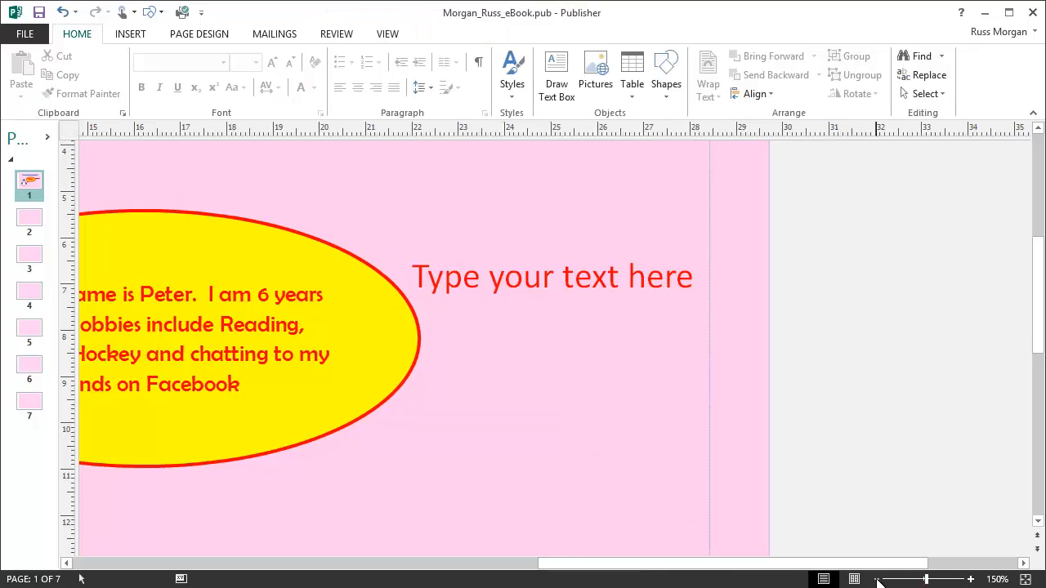
left_click(877, 579)
left_click(877, 579)
left_click(876, 579)
left_click(878, 580)
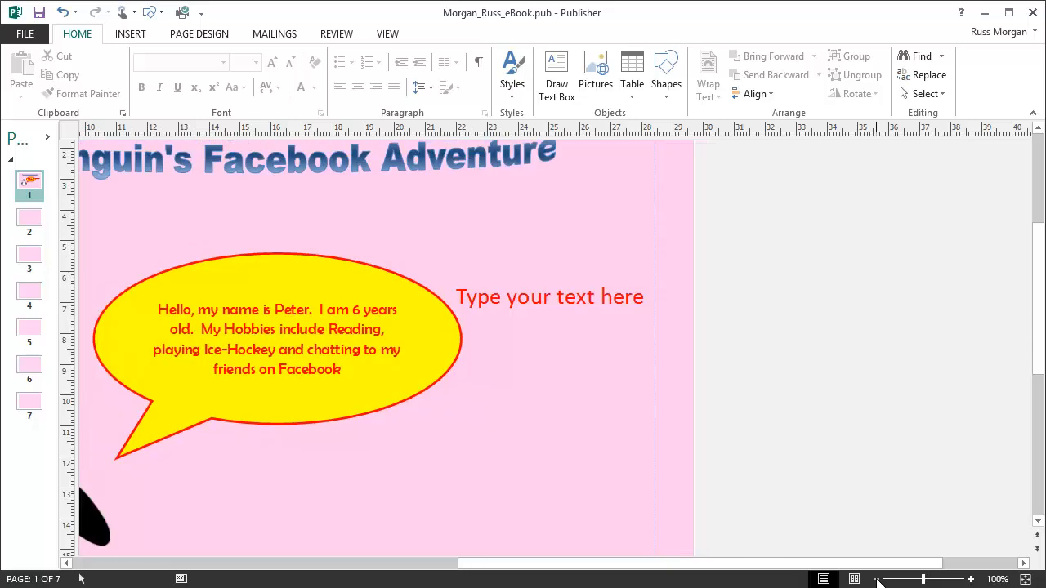
left_click(878, 581)
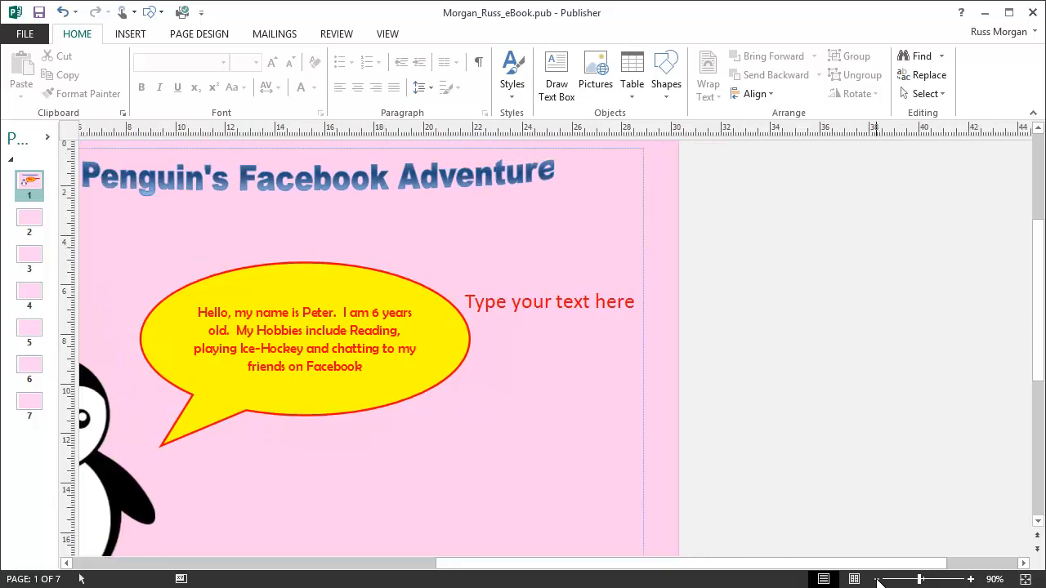
left_click(877, 580)
left_click(877, 580)
left_click(877, 580)
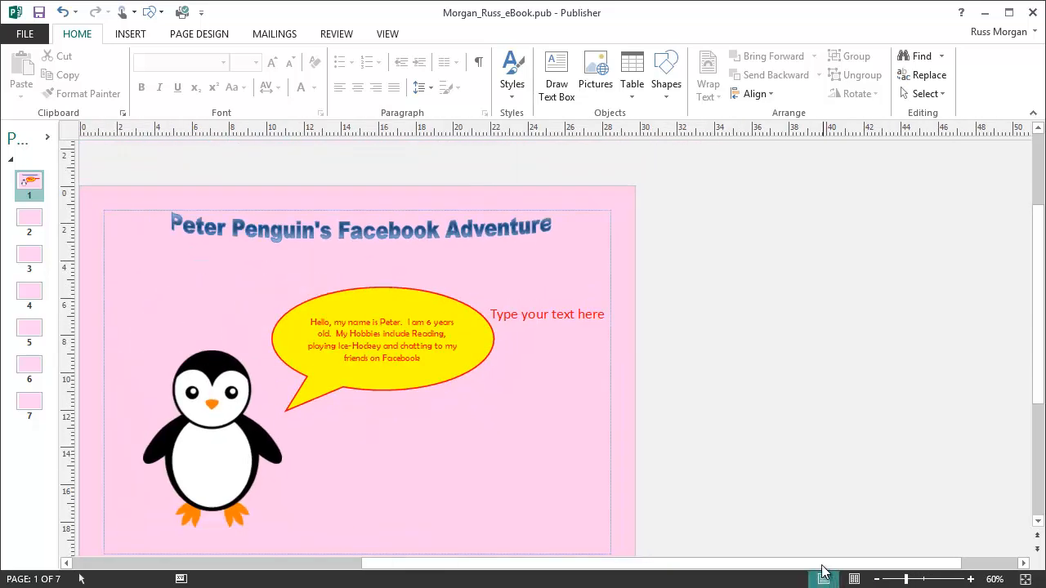
left_click_drag(819, 563, 706, 562)
scroll(926, 375, "down", 1)
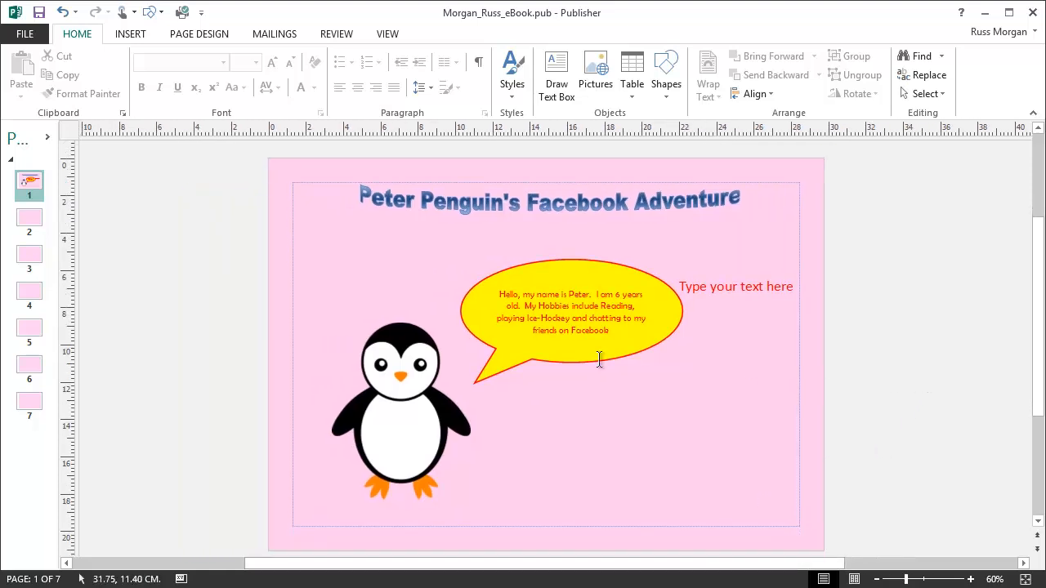
Step: Copy the penguin picture from page 1 and paste it onto page 2
left_click(407, 400)
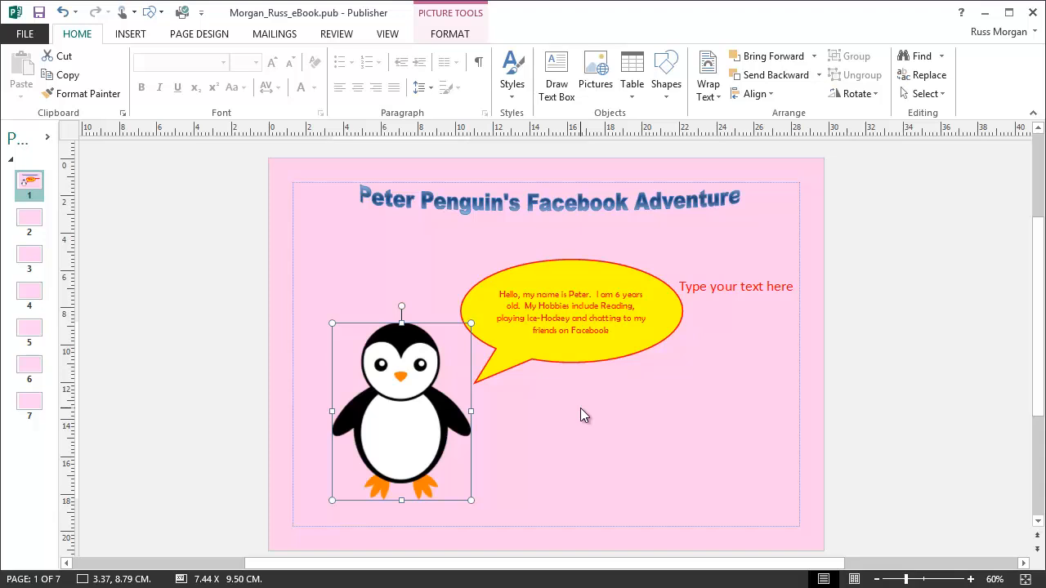
right_click(421, 367)
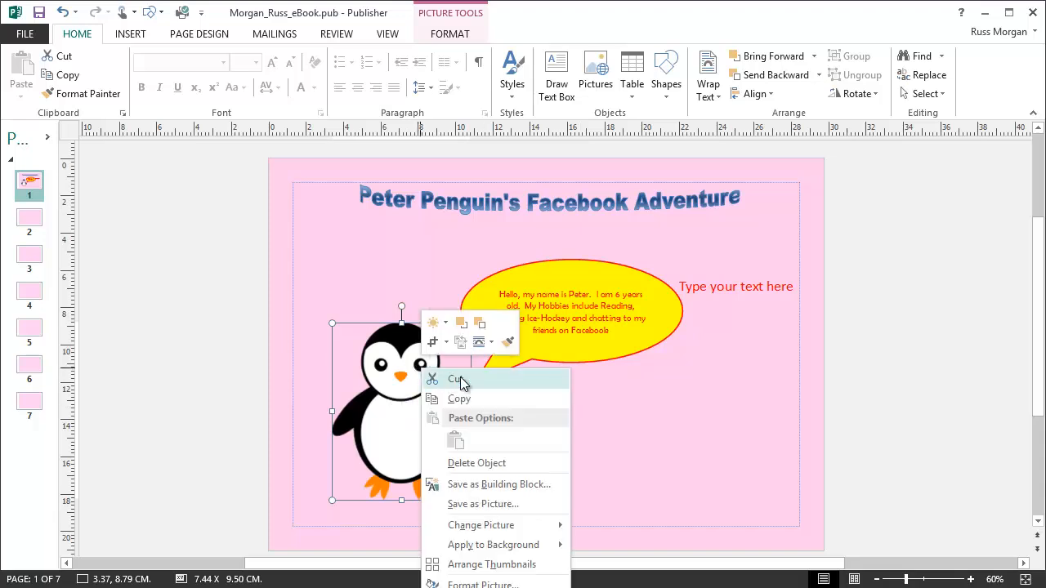
left_click(458, 399)
left_click(36, 226)
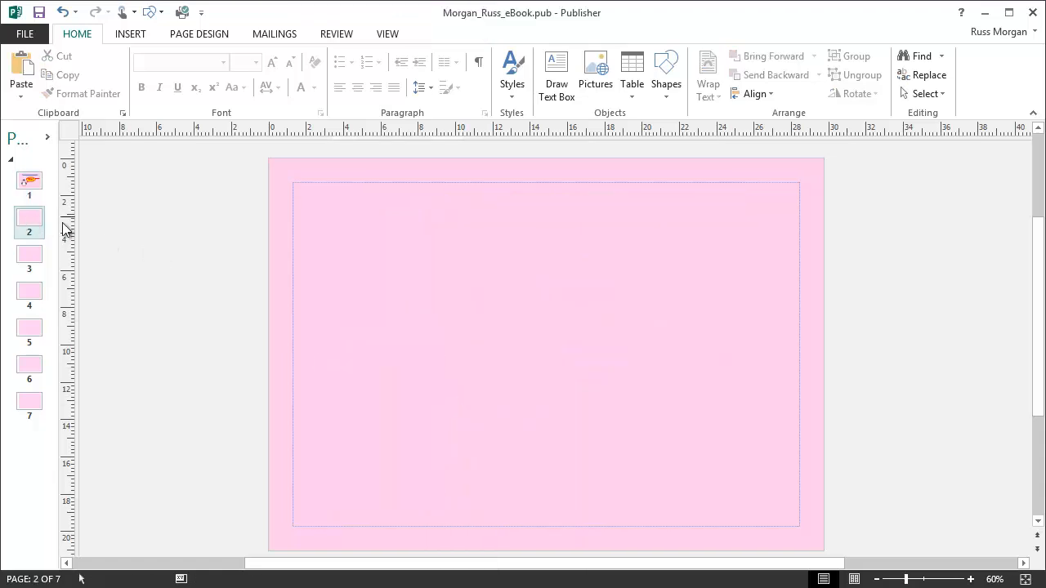
right_click(416, 252)
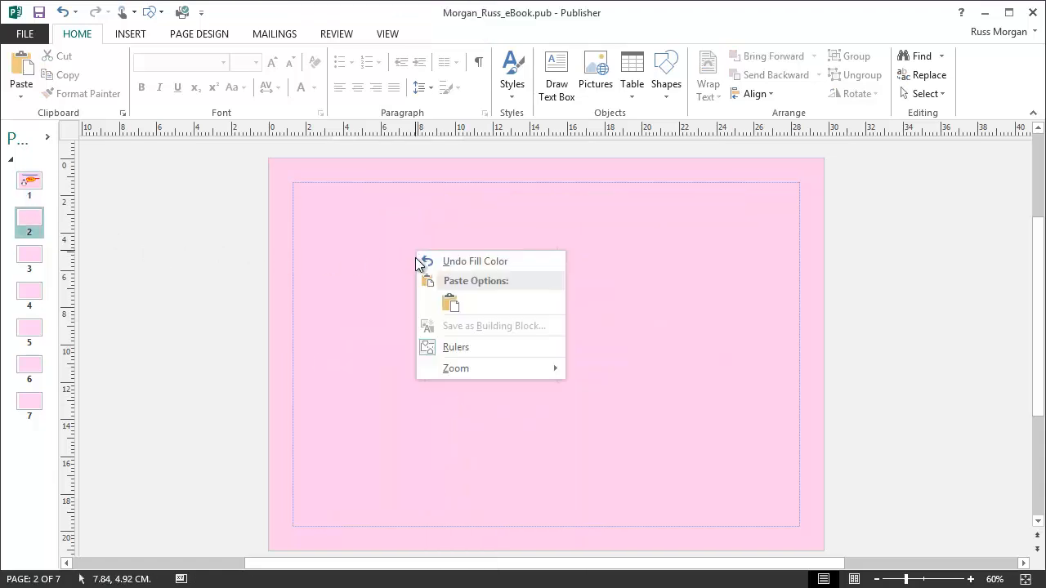
left_click(451, 304)
Step: Place the pasted penguin at the right side of page 2 and enlarge it to about 11.42 × 14.59 cm
left_click(613, 343)
left_click_drag(481, 316, 711, 390)
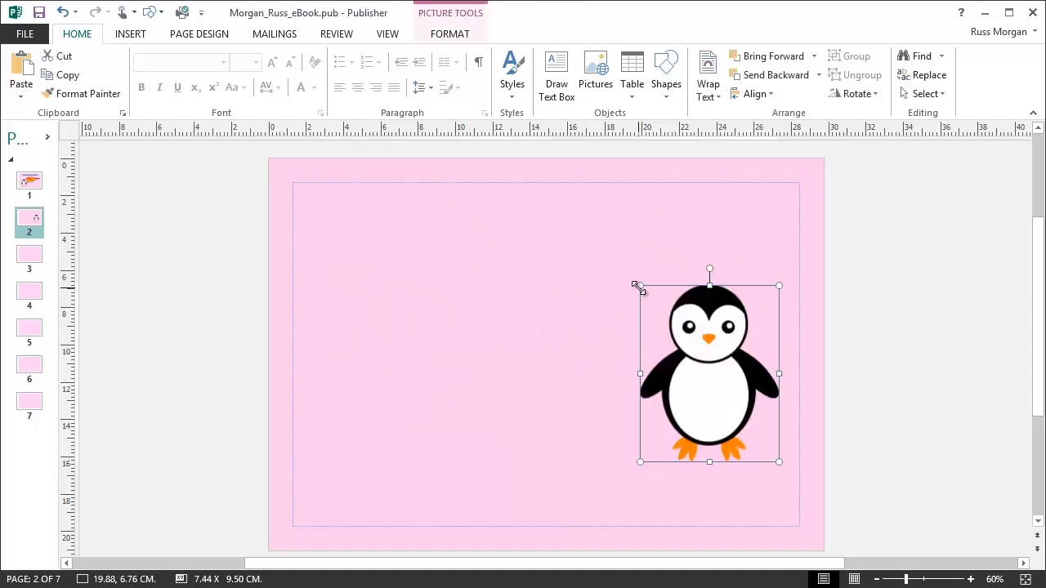
left_click_drag(638, 287, 563, 229)
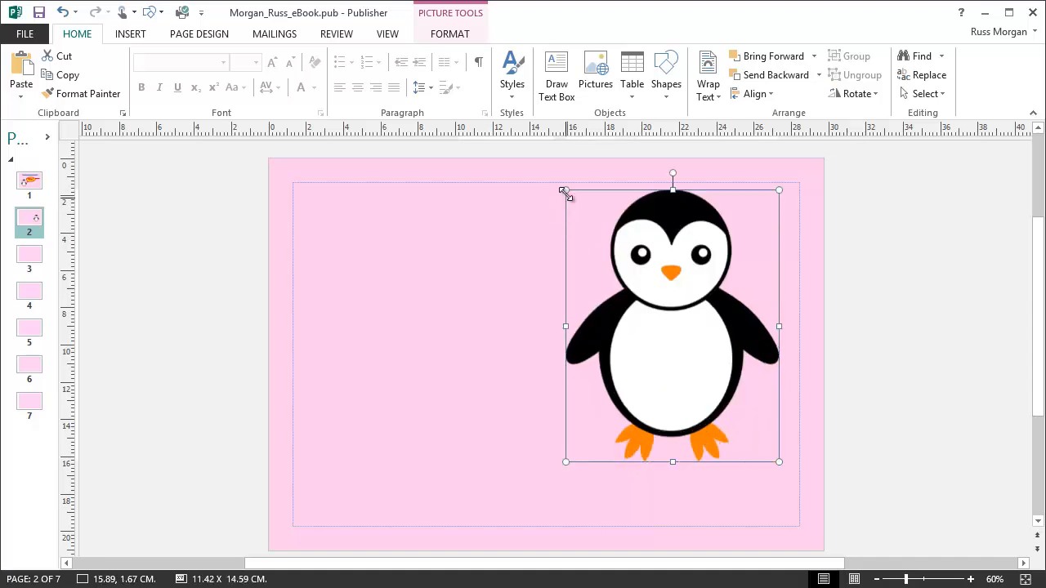
Step: Shrink the penguin on page 2, move it to the page's lower-left corner and compare its position with page 1
left_click_drag(564, 194, 645, 292)
left_click_drag(698, 380, 398, 467)
left_click(31, 186)
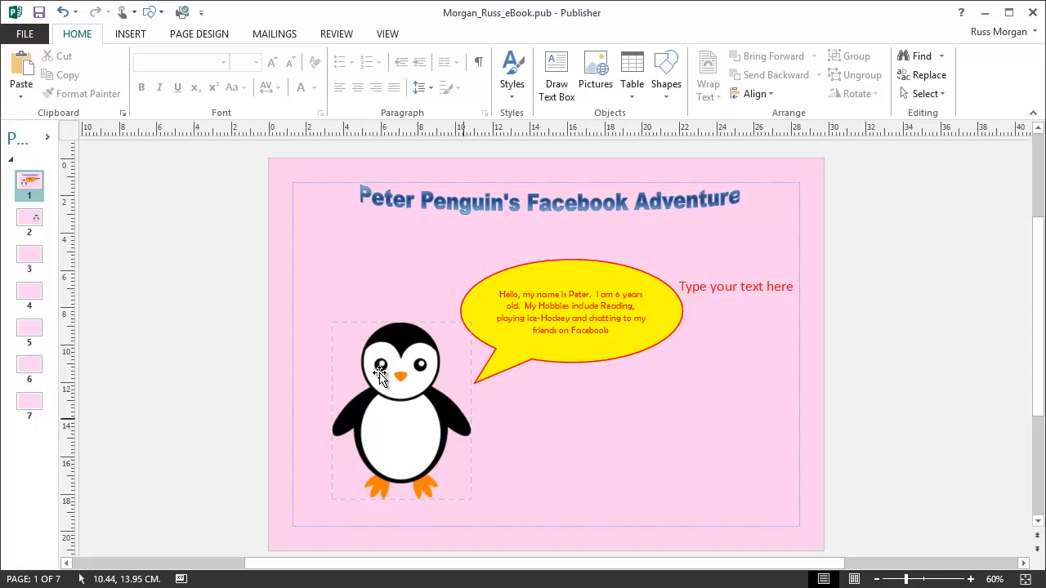
left_click(32, 219)
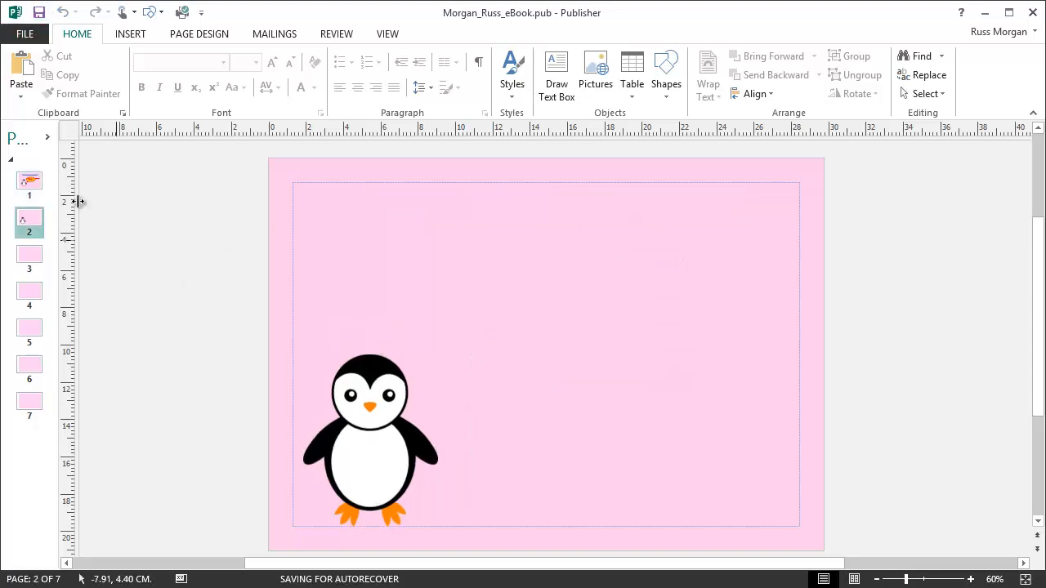
Step: Compare pages 1 and 2 again and move the penguin on page 1 to the left margin guide, below the title
left_click(33, 181)
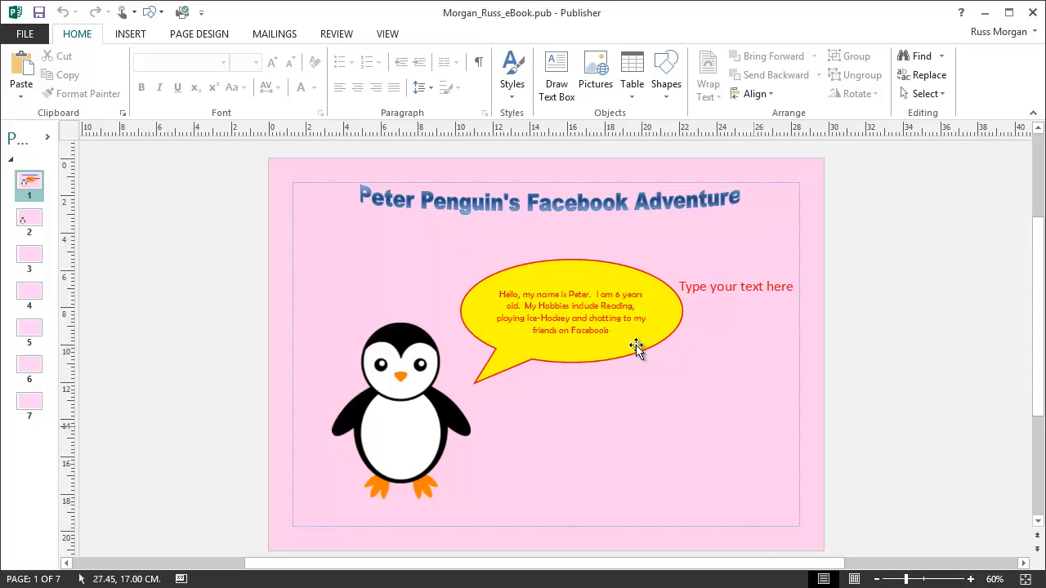
left_click(31, 220)
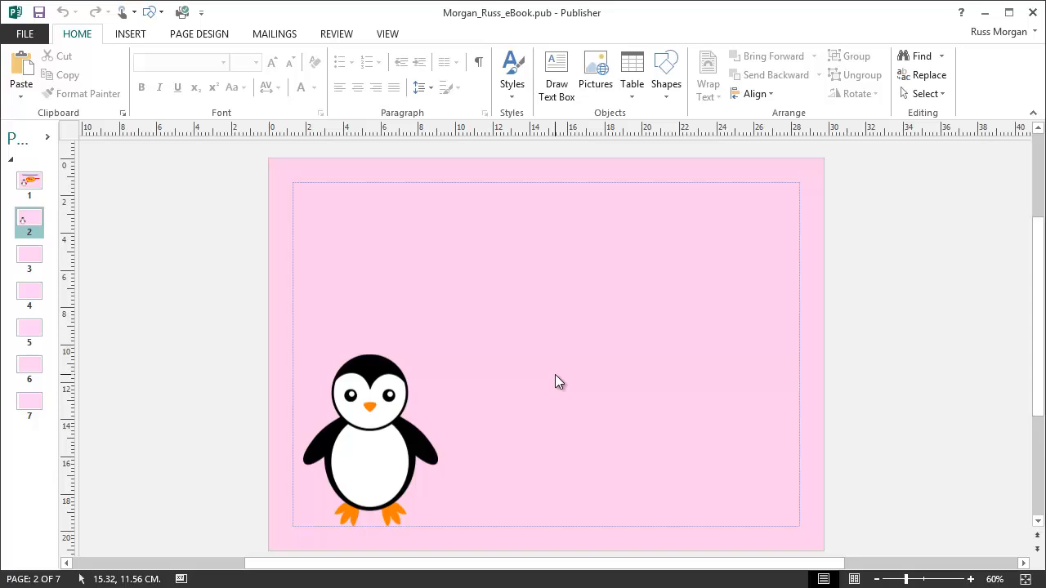
left_click(30, 181)
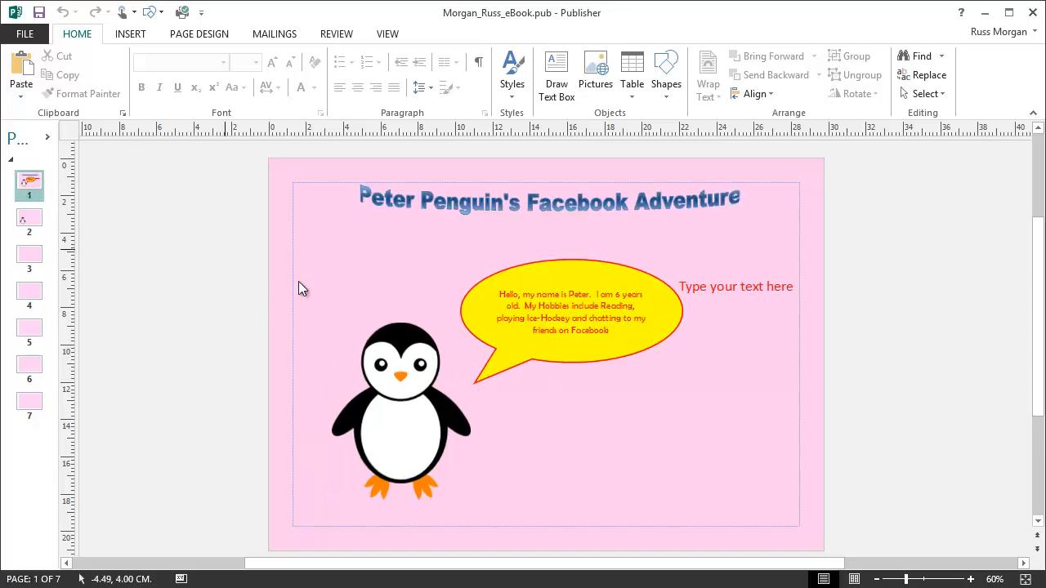
left_click(397, 354)
left_click_drag(398, 354, 359, 268)
left_click_drag(376, 334, 370, 424)
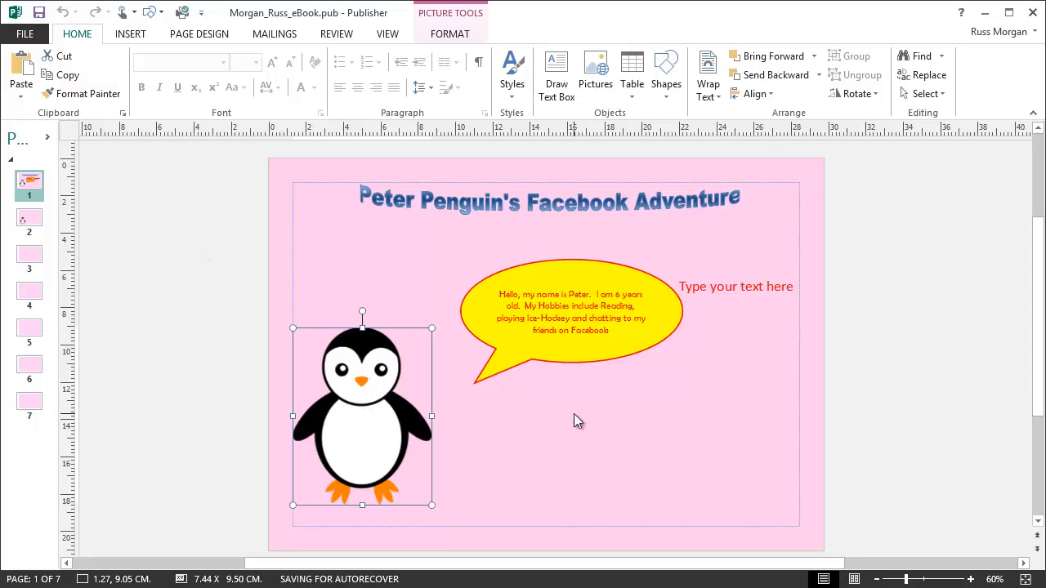
Step: Save the publication, and also save it as a PDF under the same file name in the eBook folder
left_click(24, 30)
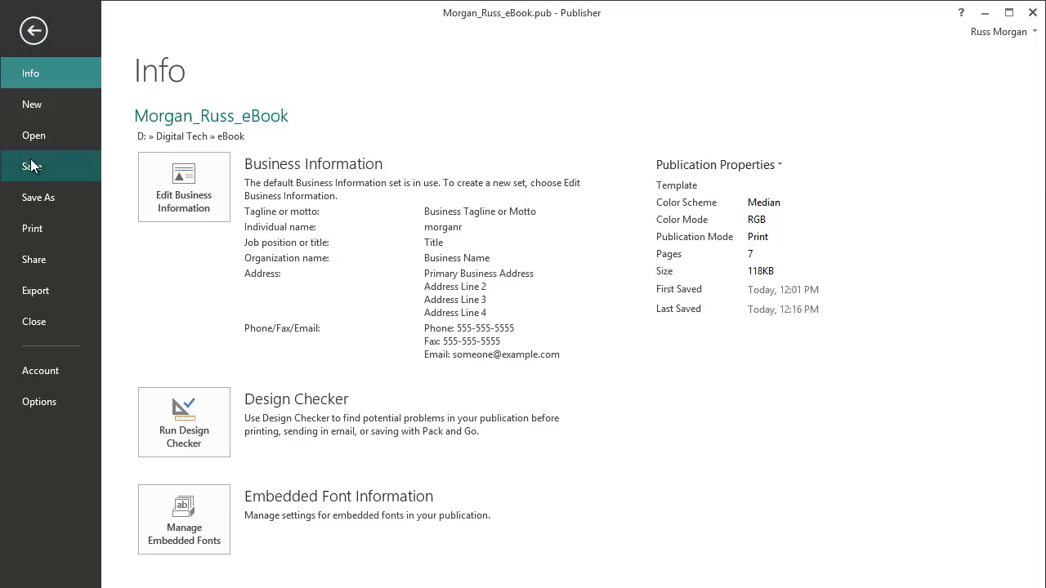
left_click(25, 168)
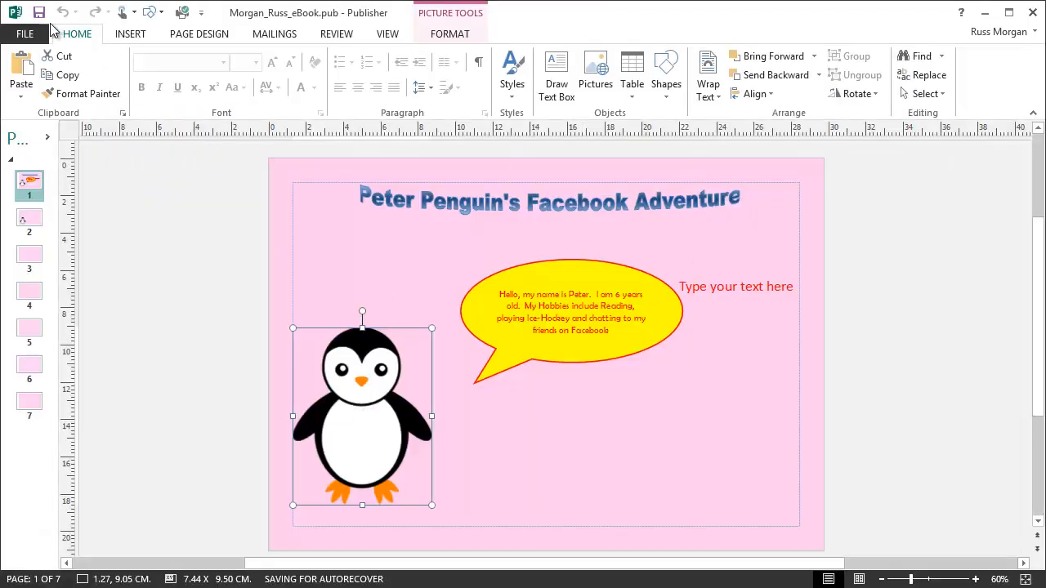
left_click(25, 33)
left_click(45, 196)
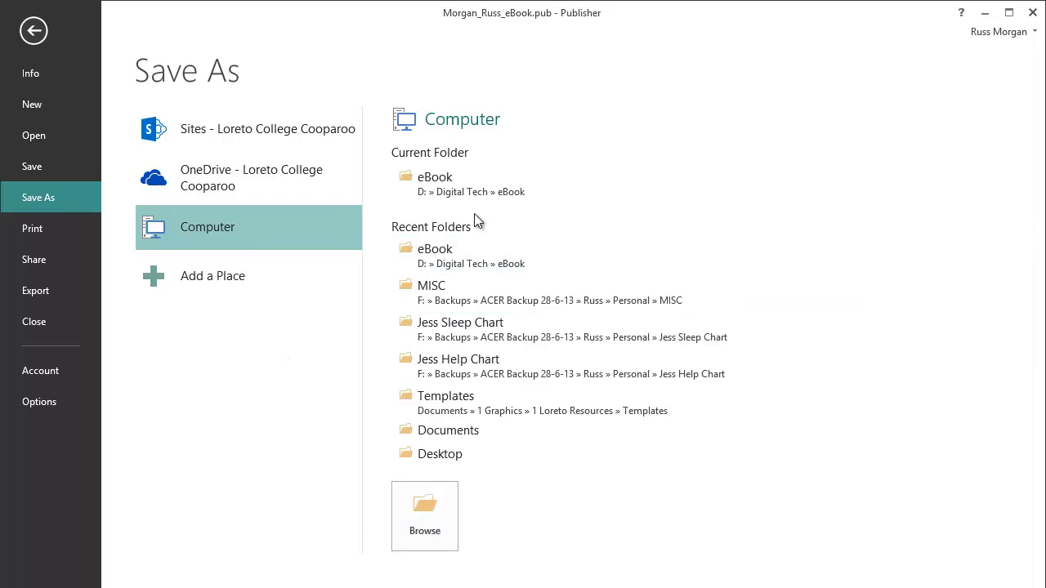
left_click(438, 183)
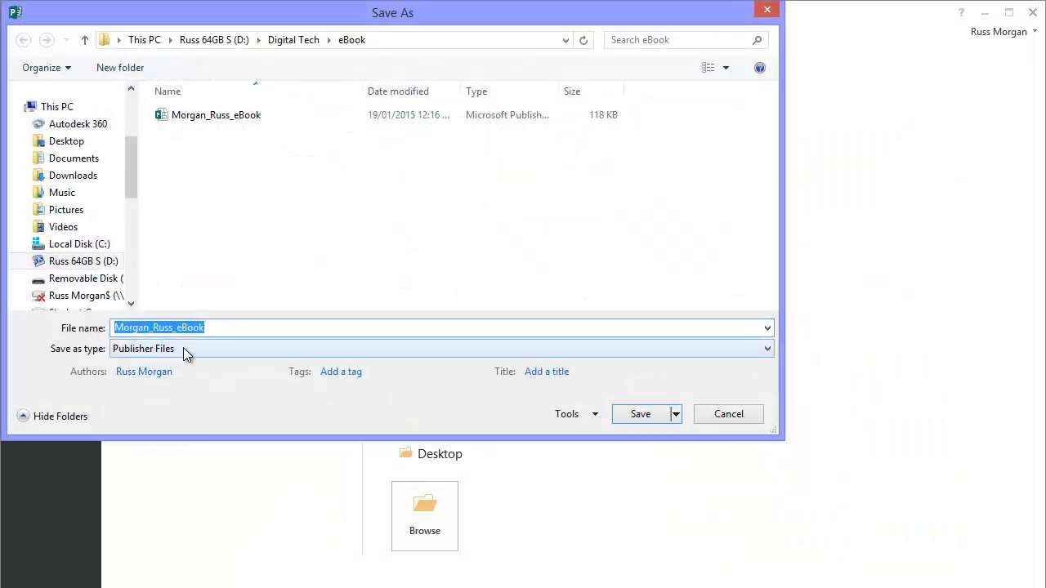
left_click(184, 348)
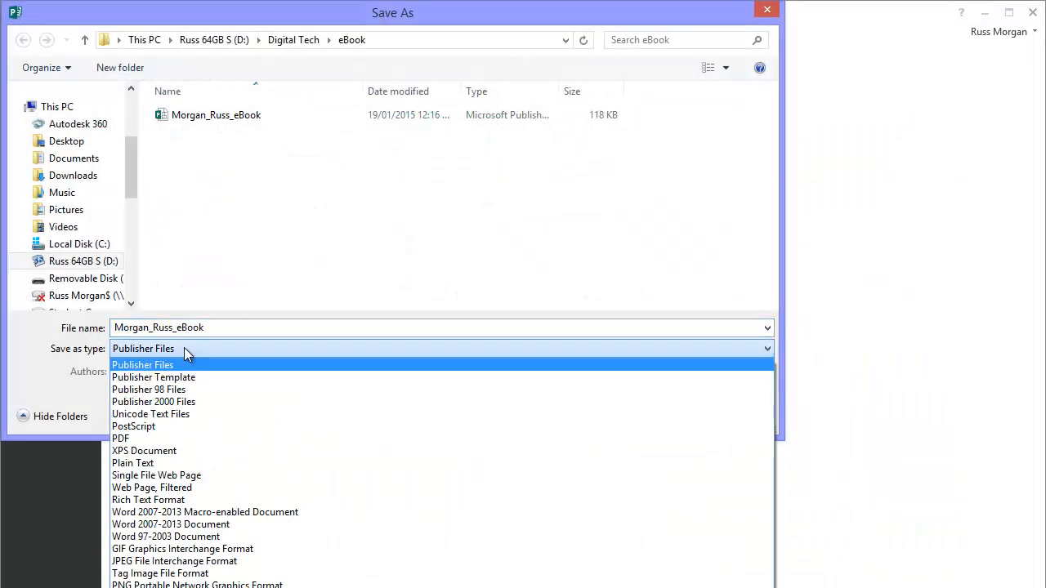
left_click(141, 439)
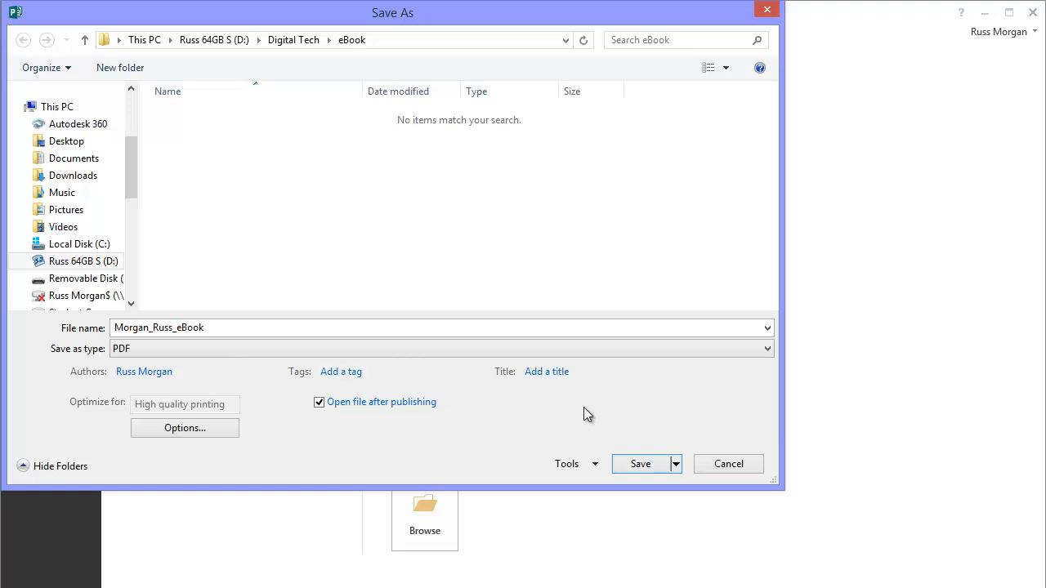
left_click(642, 464)
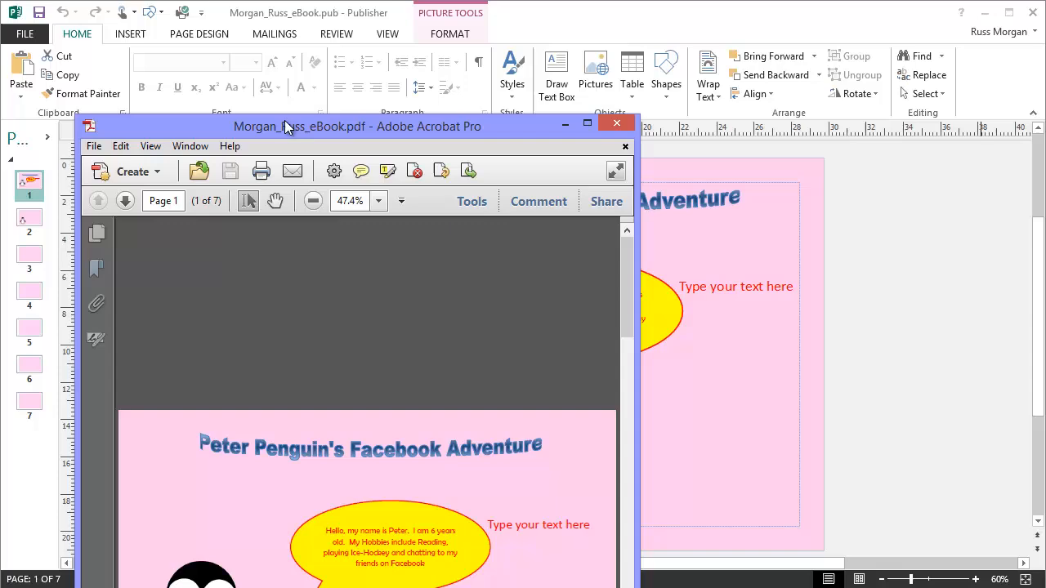
Step: Maximise the exported PDF in Adobe Acrobat Pro and page through the seven pages, returning to page 1 to check the penguin's placement between pages
left_click_drag(285, 124, 213, 0)
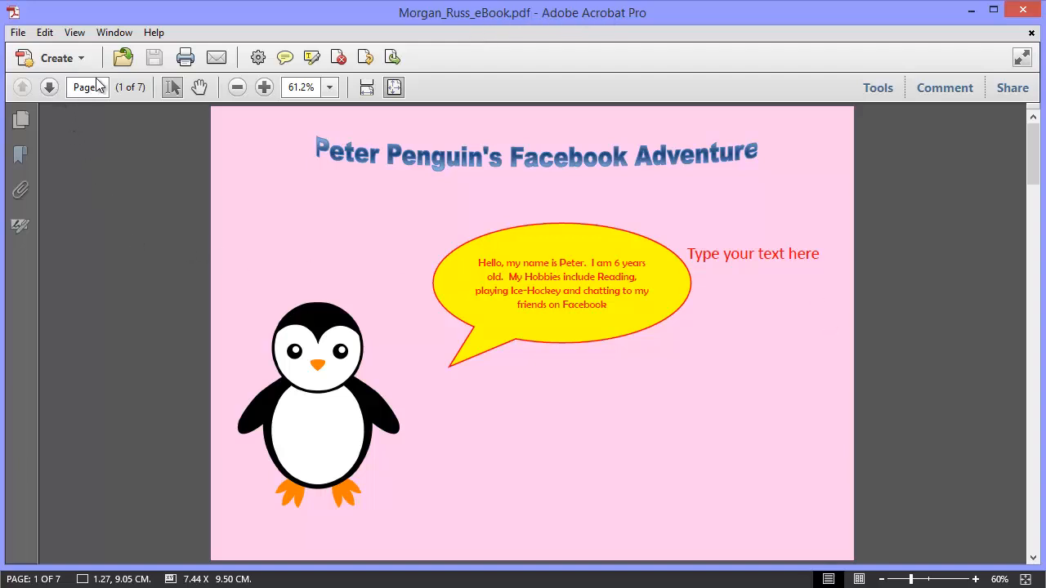
left_click(50, 87)
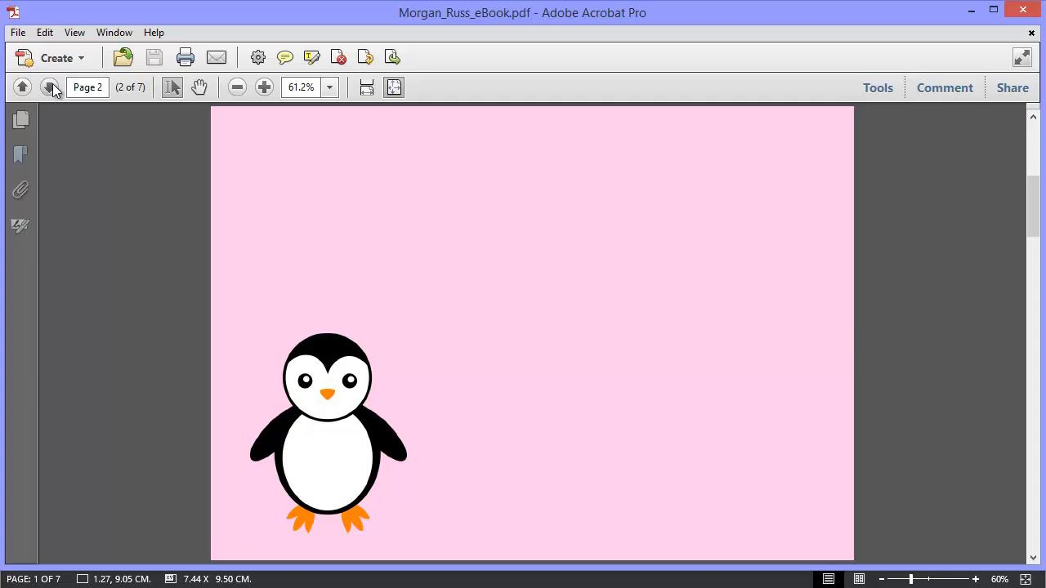
left_click(50, 87)
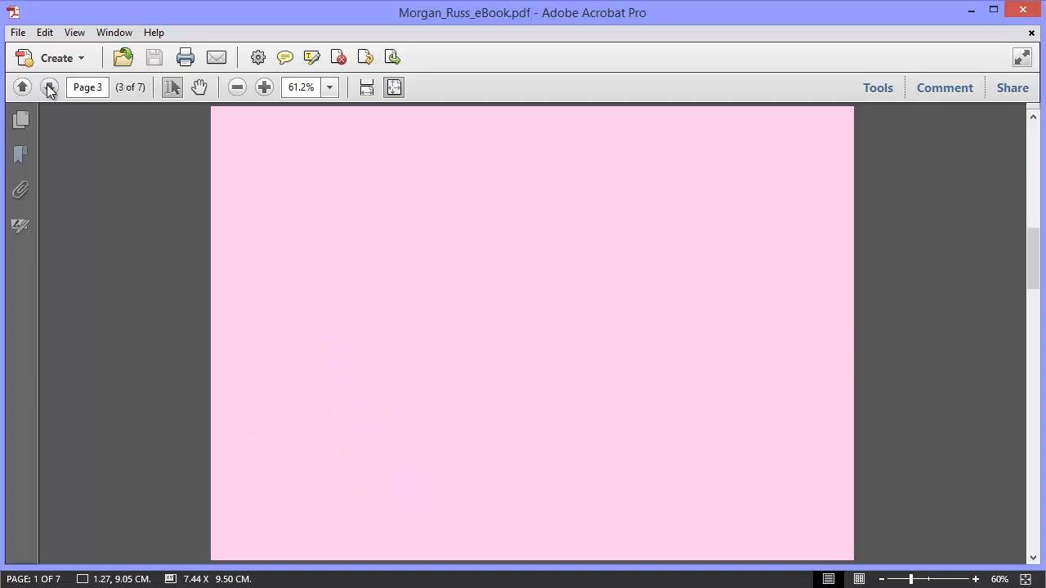
left_click(50, 87)
left_click(50, 87)
left_click(50, 87)
left_click(50, 88)
left_click(25, 89)
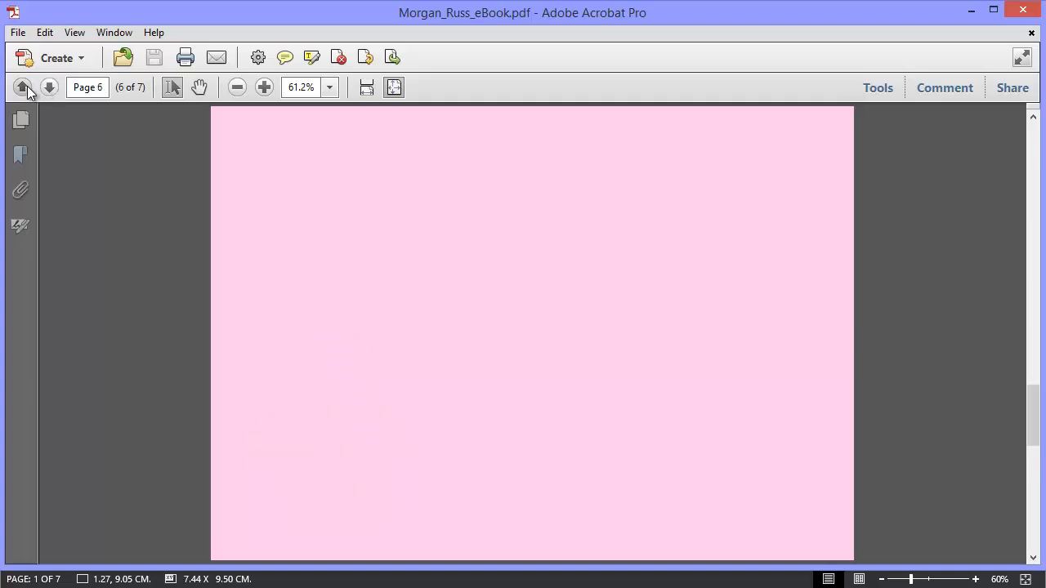
left_click(23, 87)
left_click(23, 87)
left_click(23, 88)
left_click(23, 88)
left_click(23, 87)
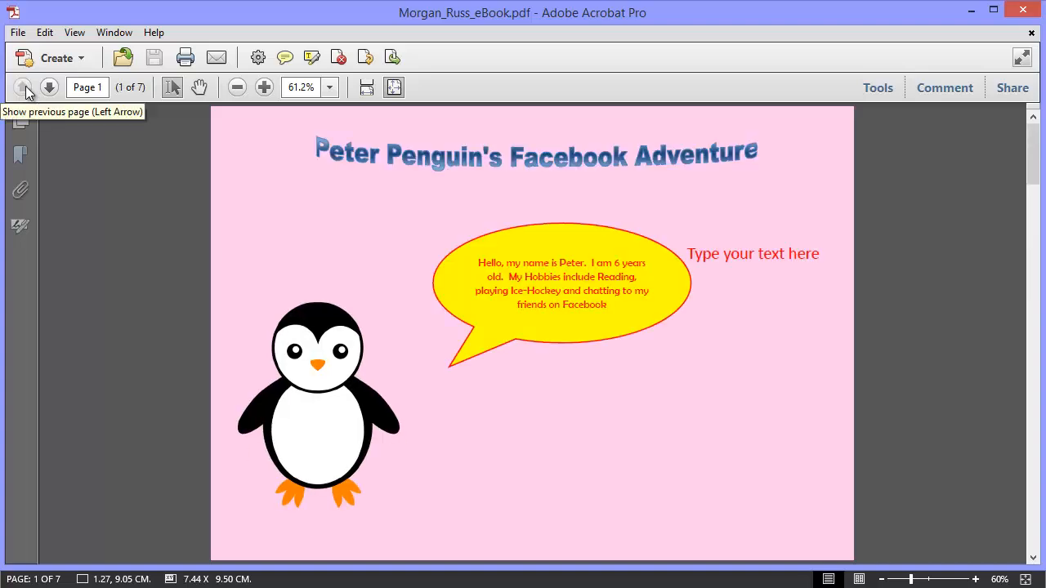
left_click(49, 87)
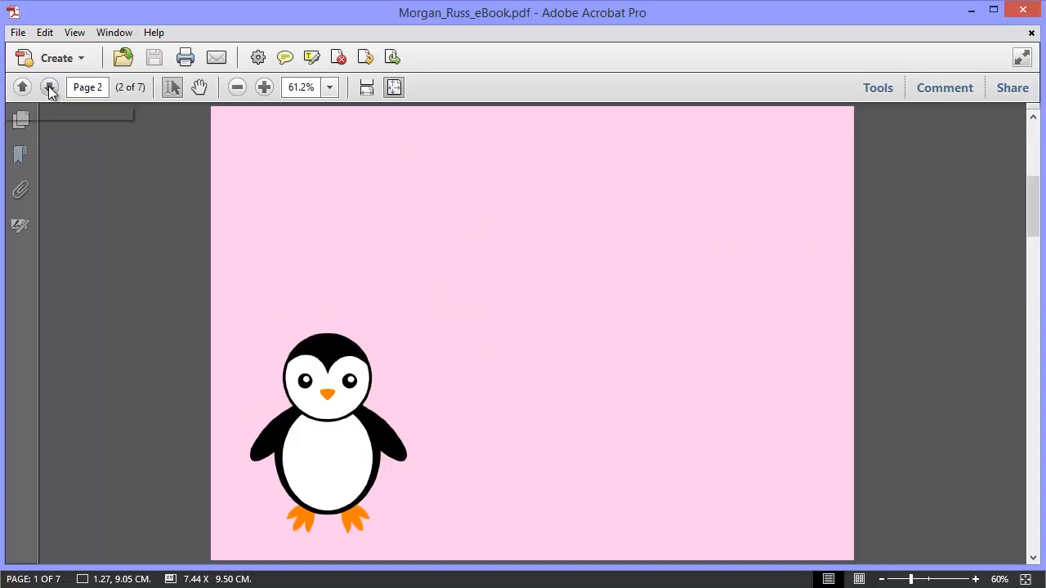
left_click(23, 87)
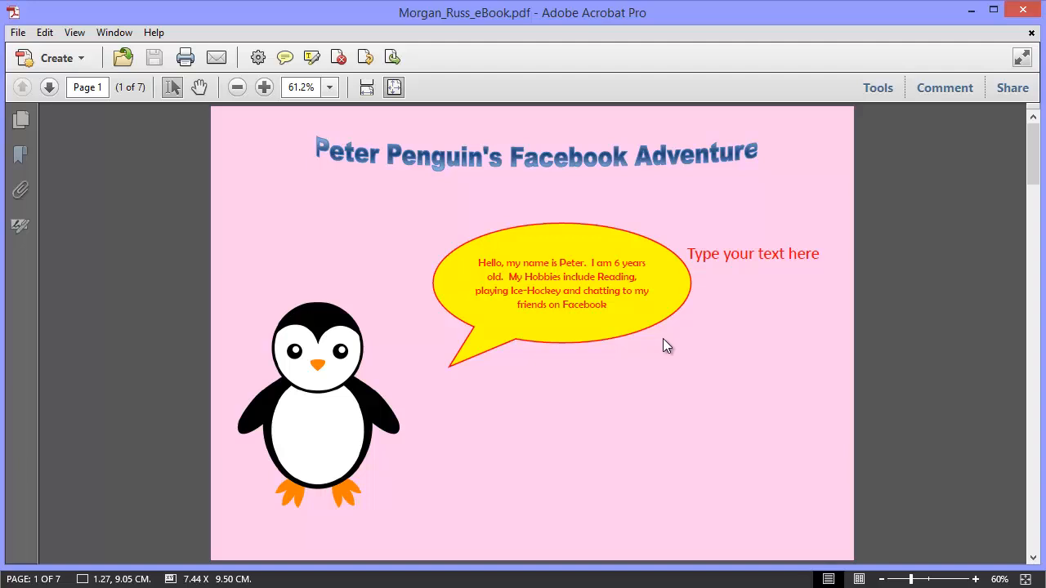